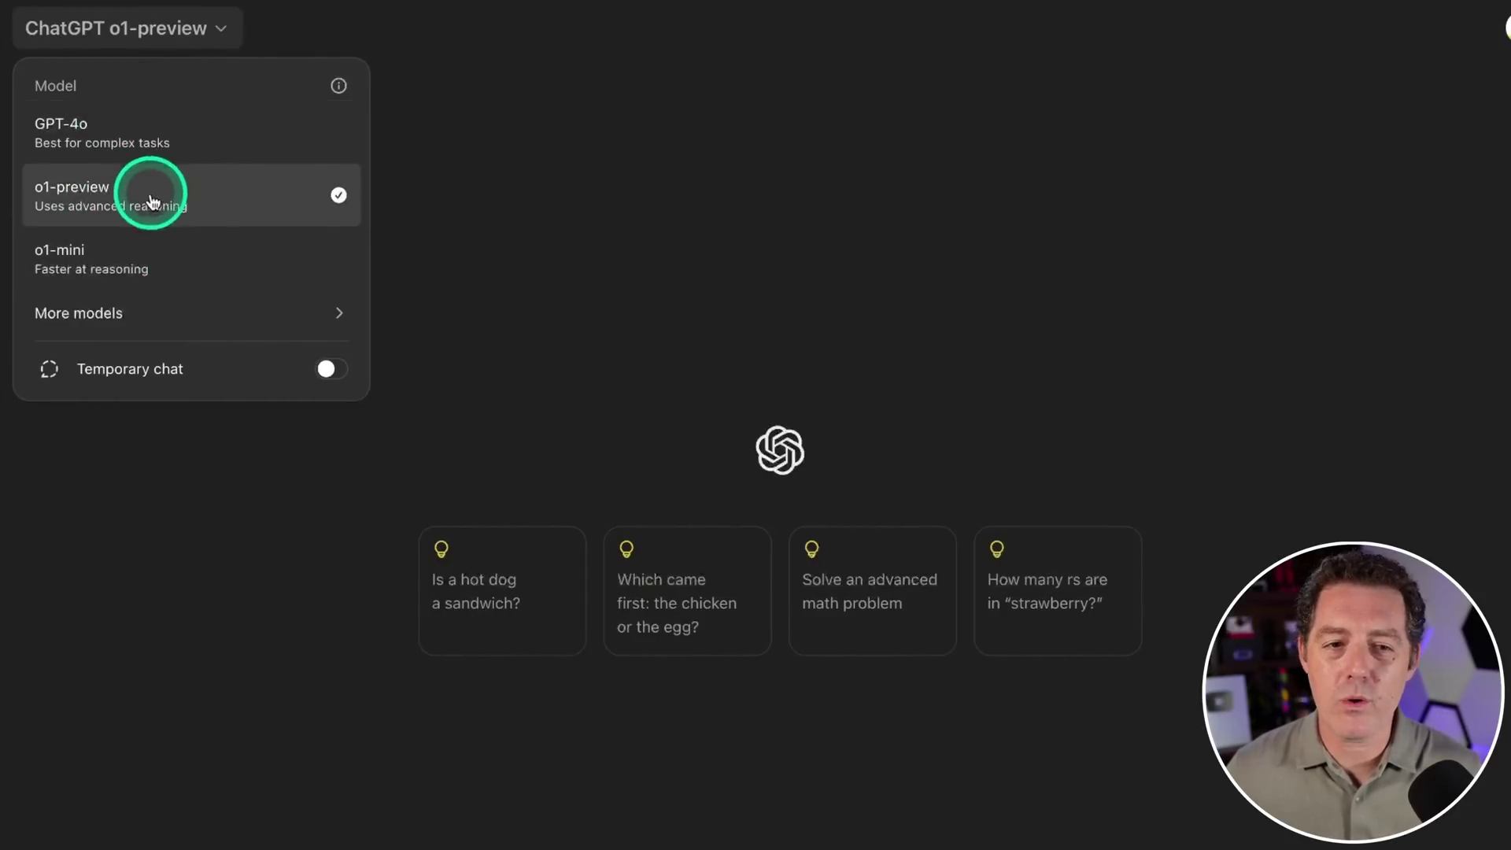
Ask o1-preview: 'Write the game "Tetris" in python' and let it start answering
left_click(456, 206)
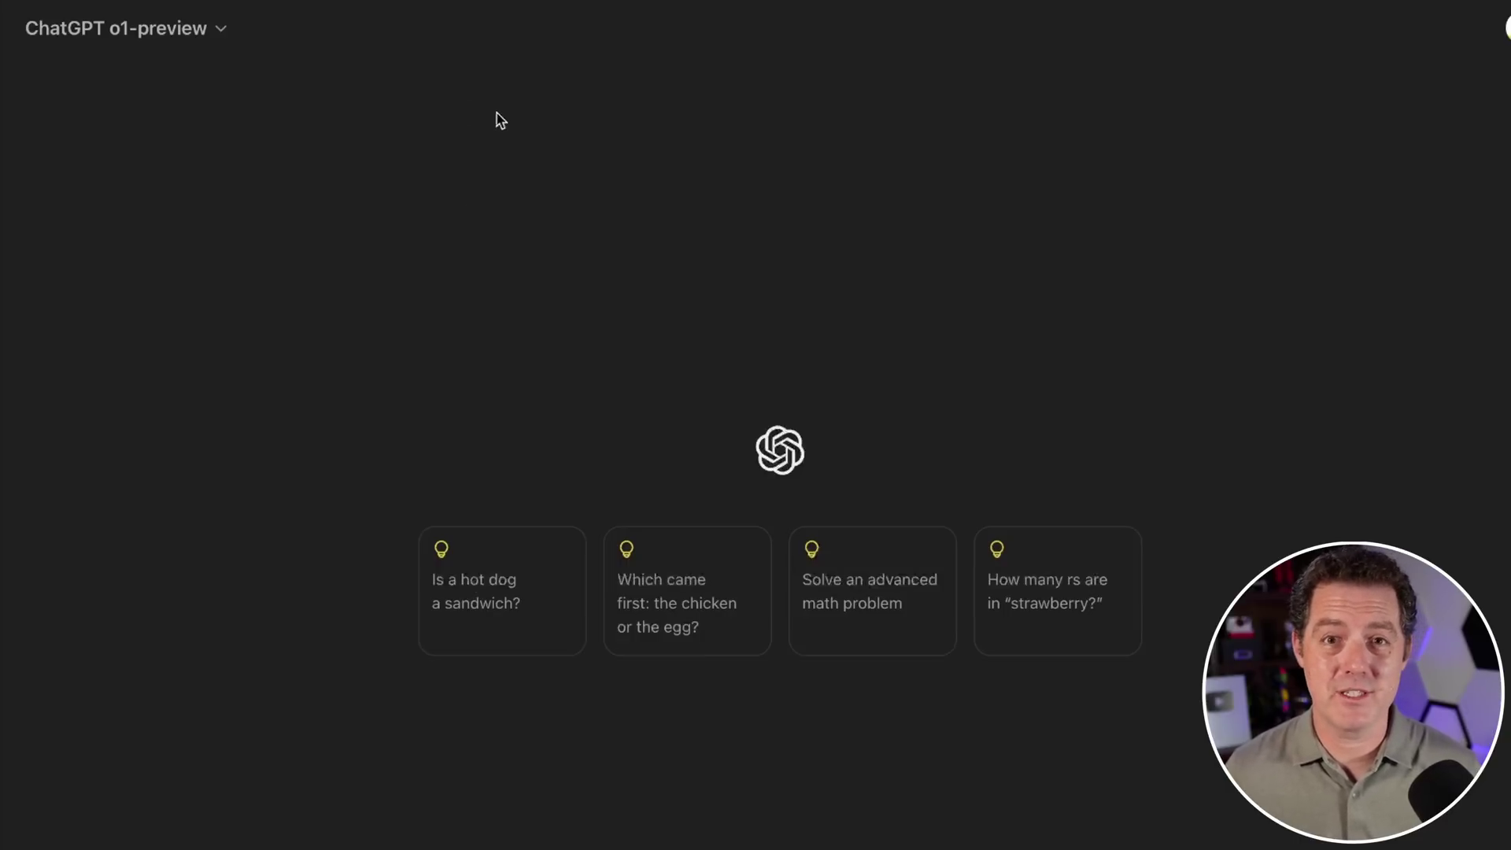
left_click(270, 772)
type("Write the game \"Tetris\" in python")
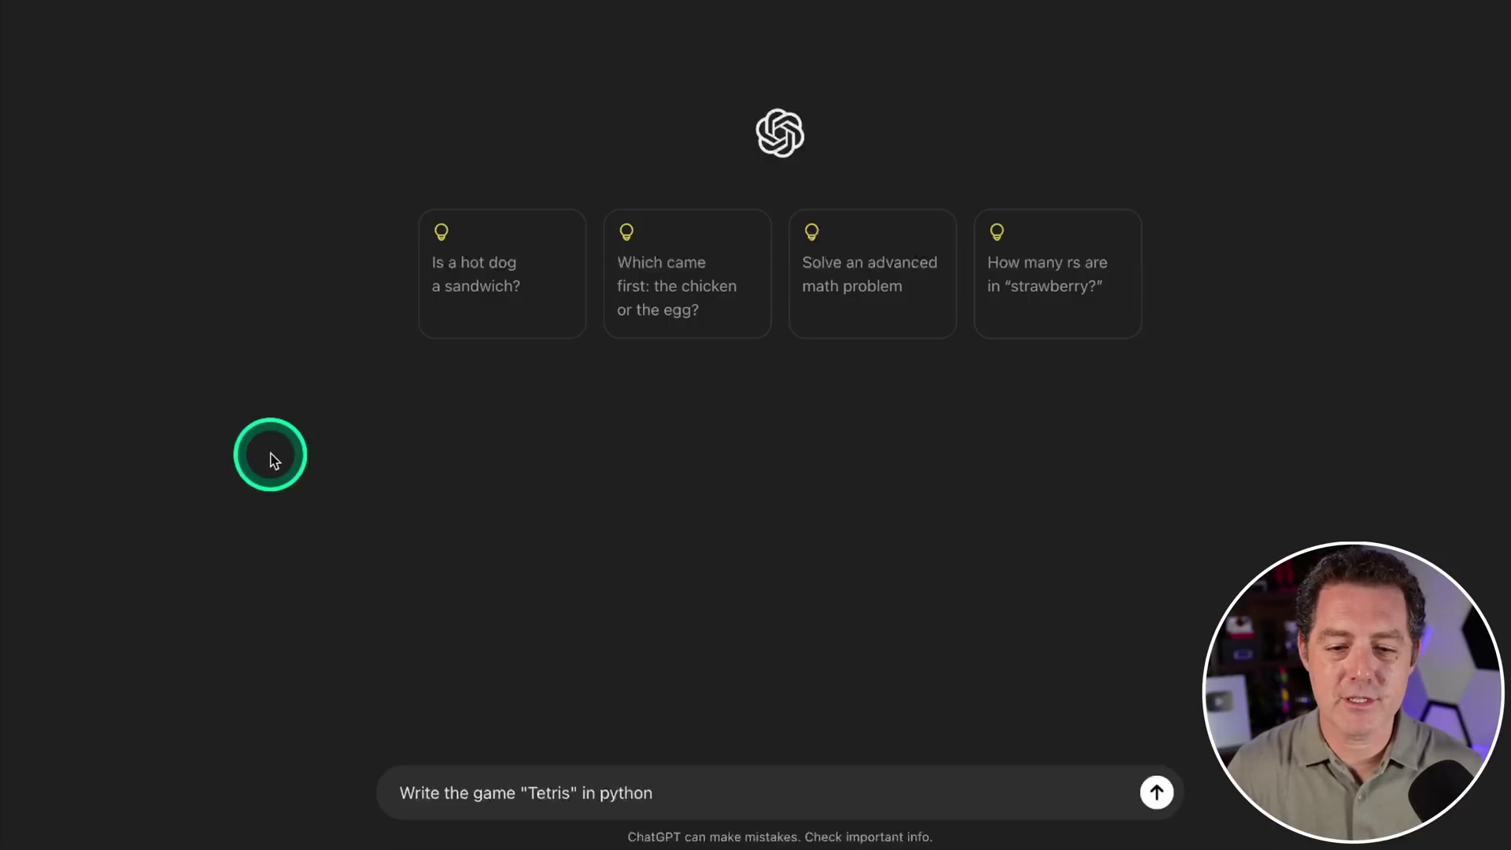
key("Return")
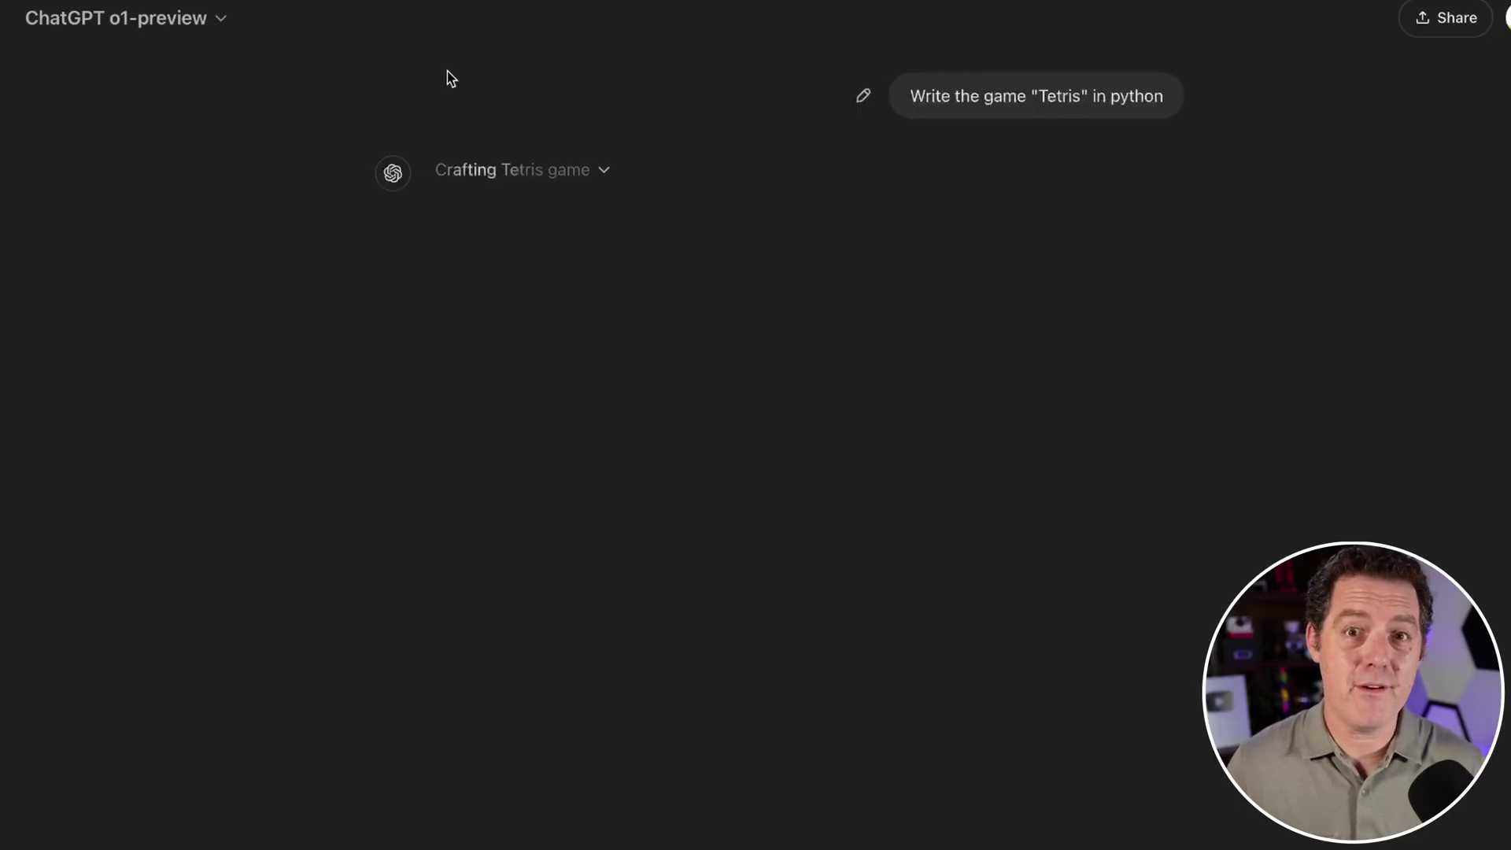
left_click_drag(447, 73, 636, 179)
Expand the 'Crafting Tetris game' reasoning and scroll through its steps and the Pygame code
left_click(603, 169)
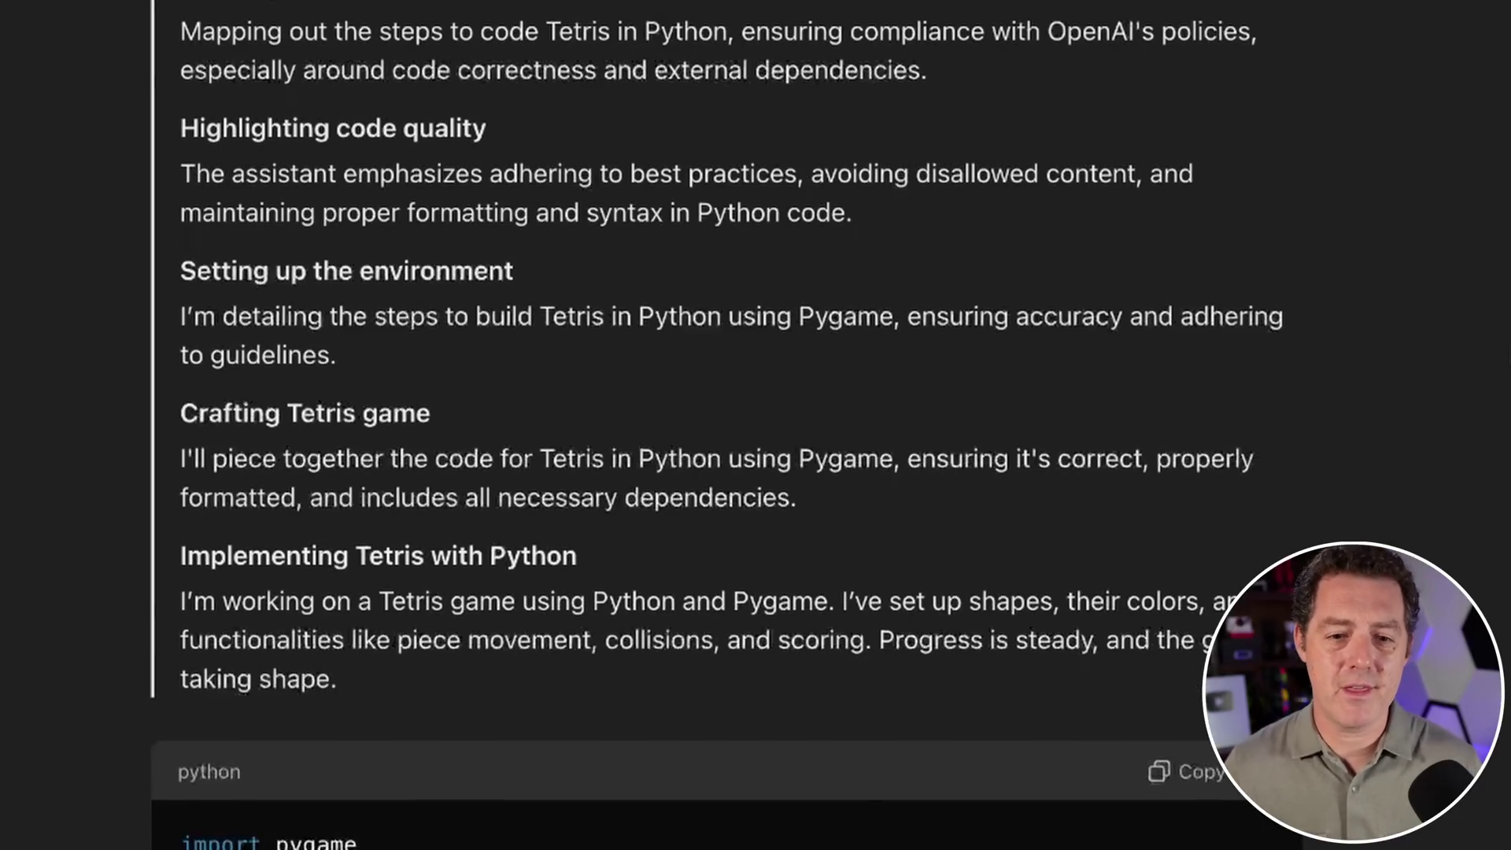
scroll(755, 488, "down", 3)
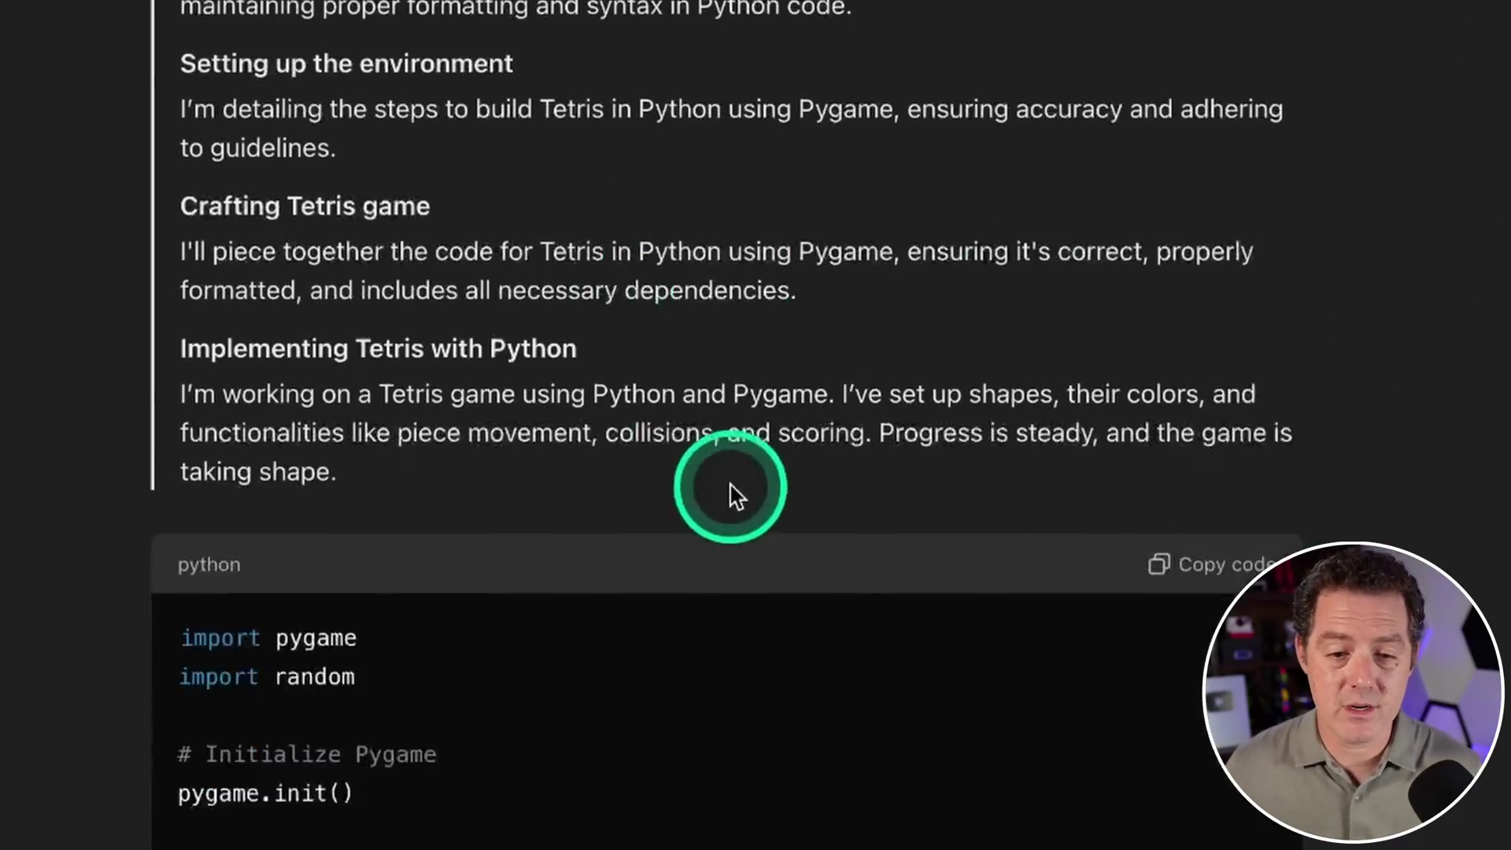
scroll(737, 494, "down", 15)
scroll(740, 494, "up", 20)
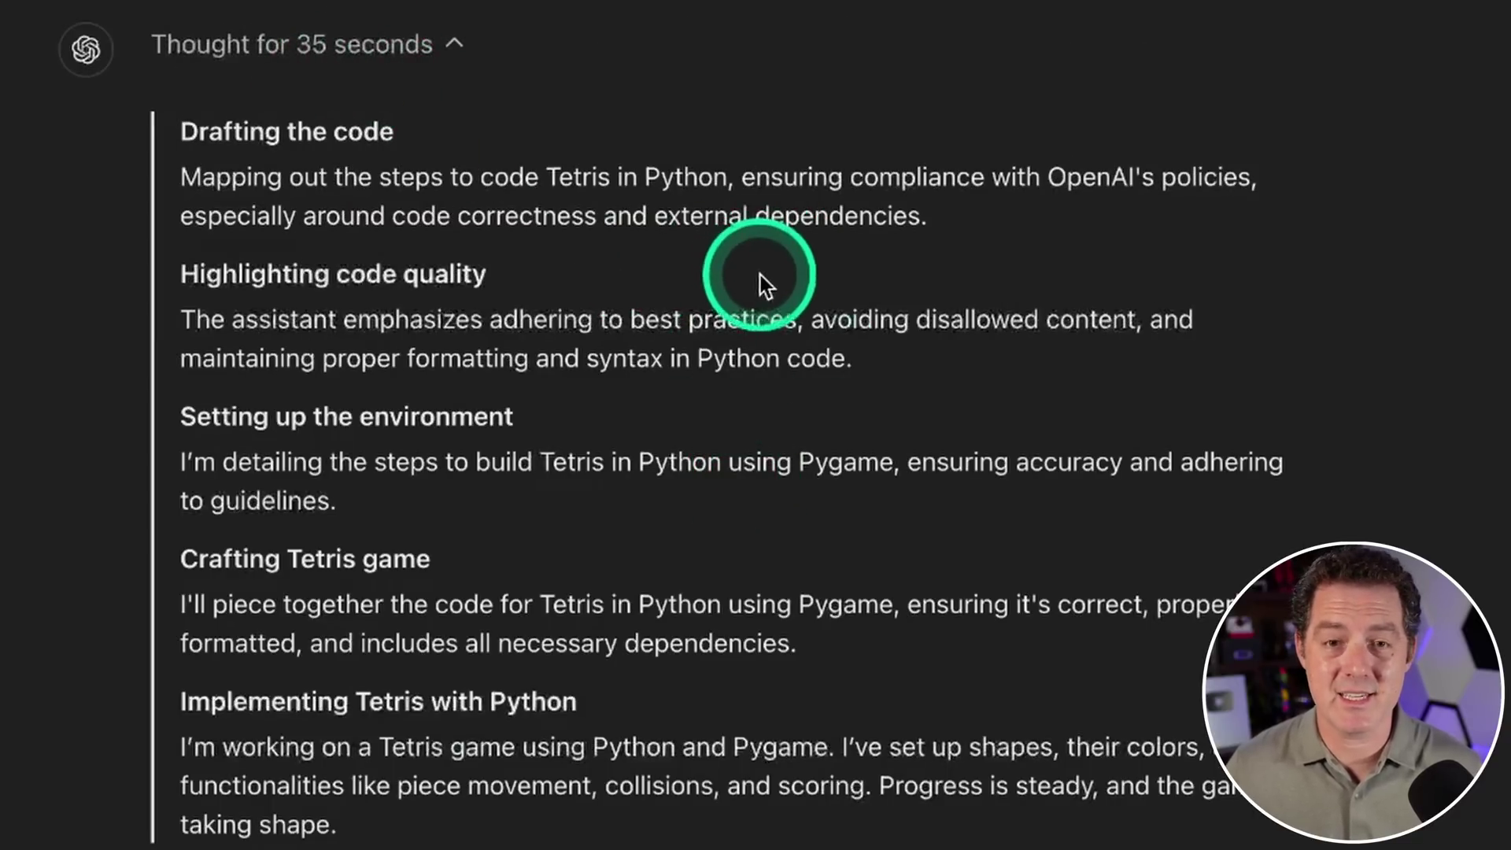
scroll(932, 583, "down", 15)
scroll(929, 579, "down", 5)
scroll(720, 725, "up", 20)
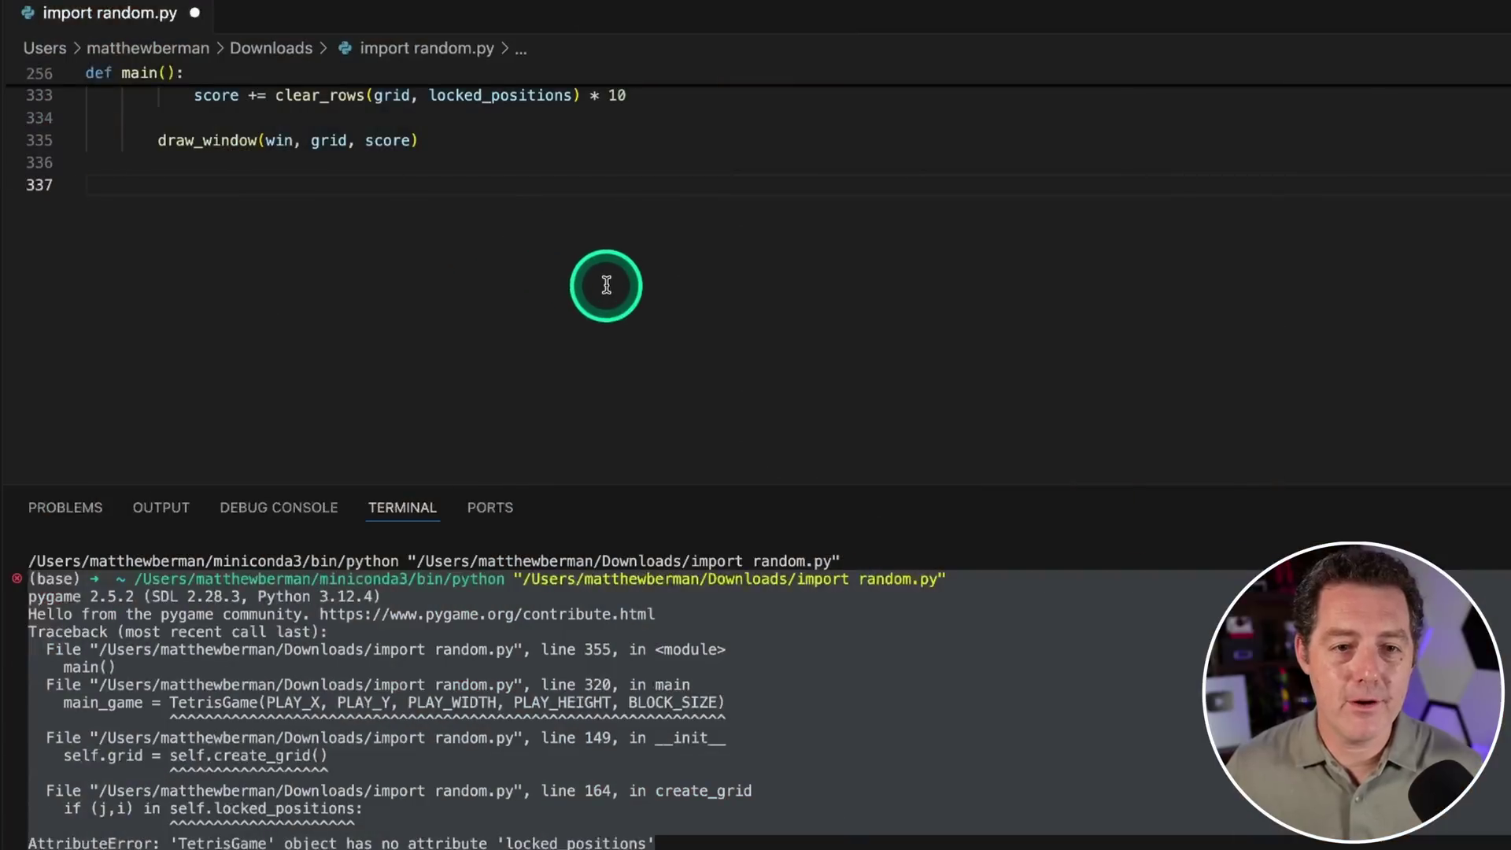
Save the Tetris script and bring the running game window into focus
scroll(589, 280, "up", 5)
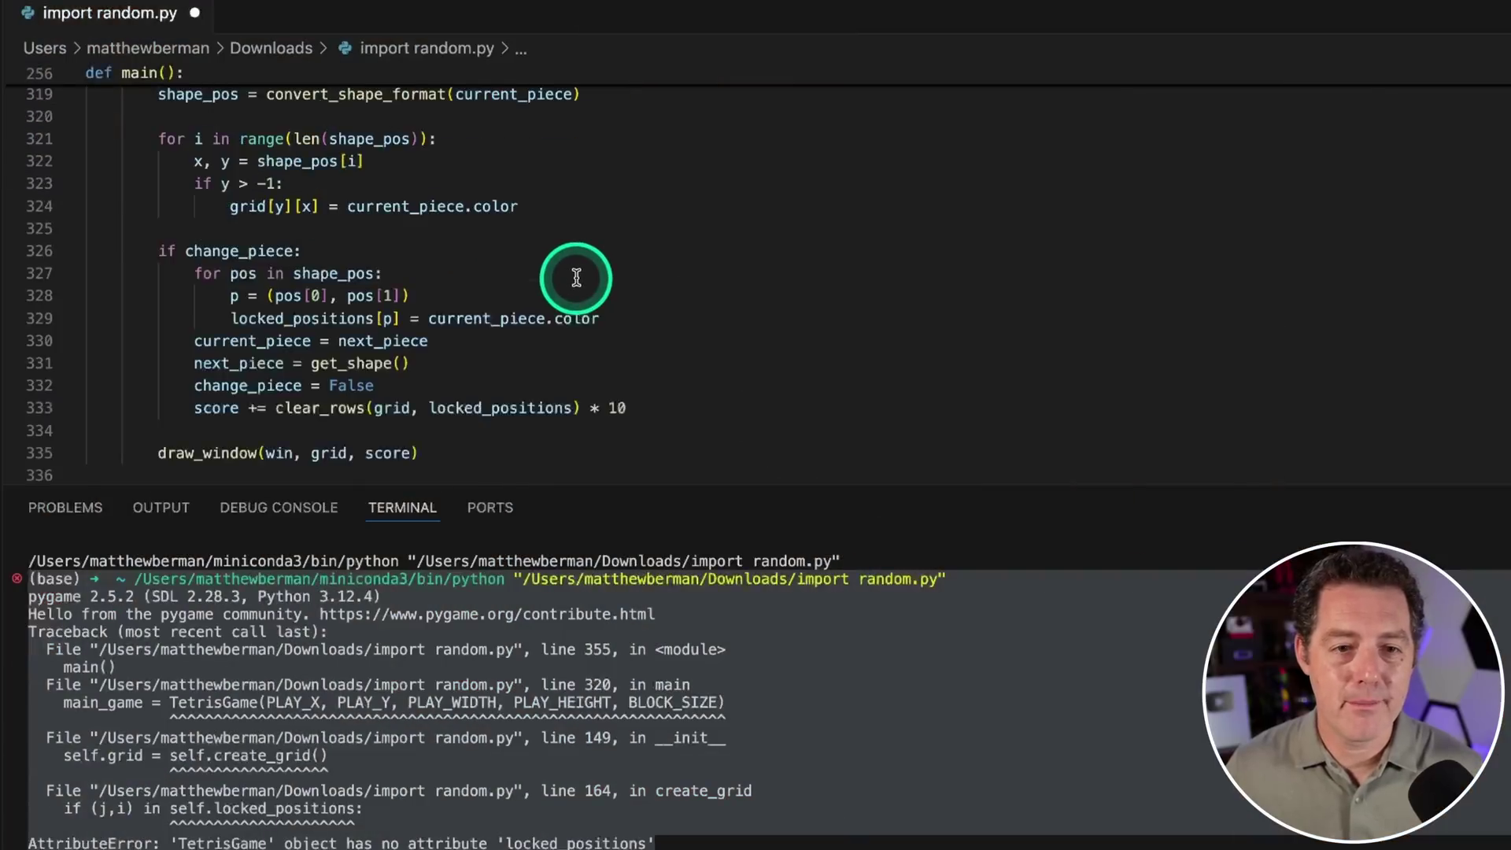
key("super+Down")
key("super+s")
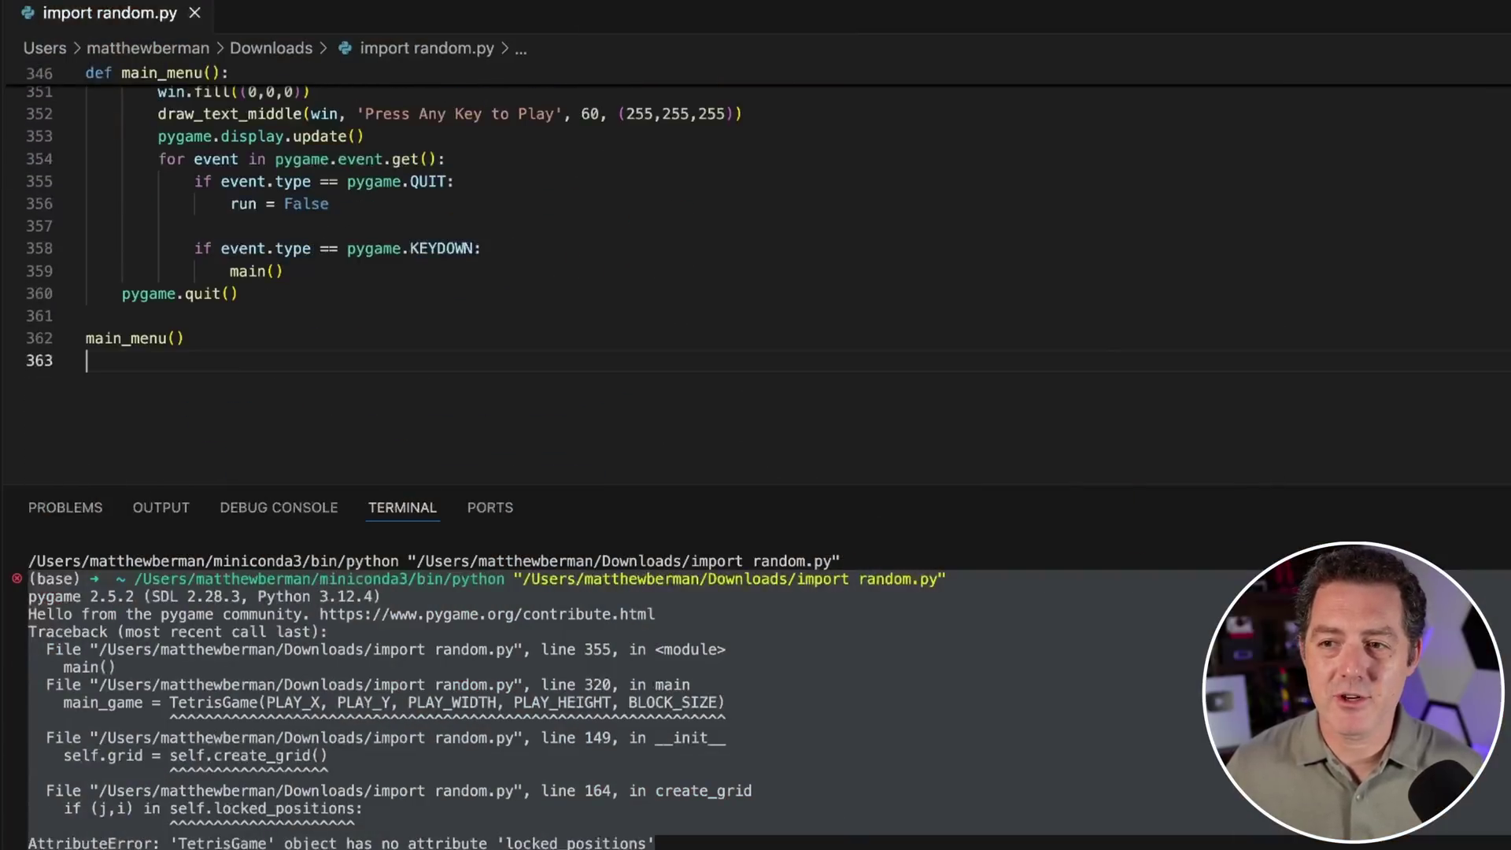
left_click(1180, 57)
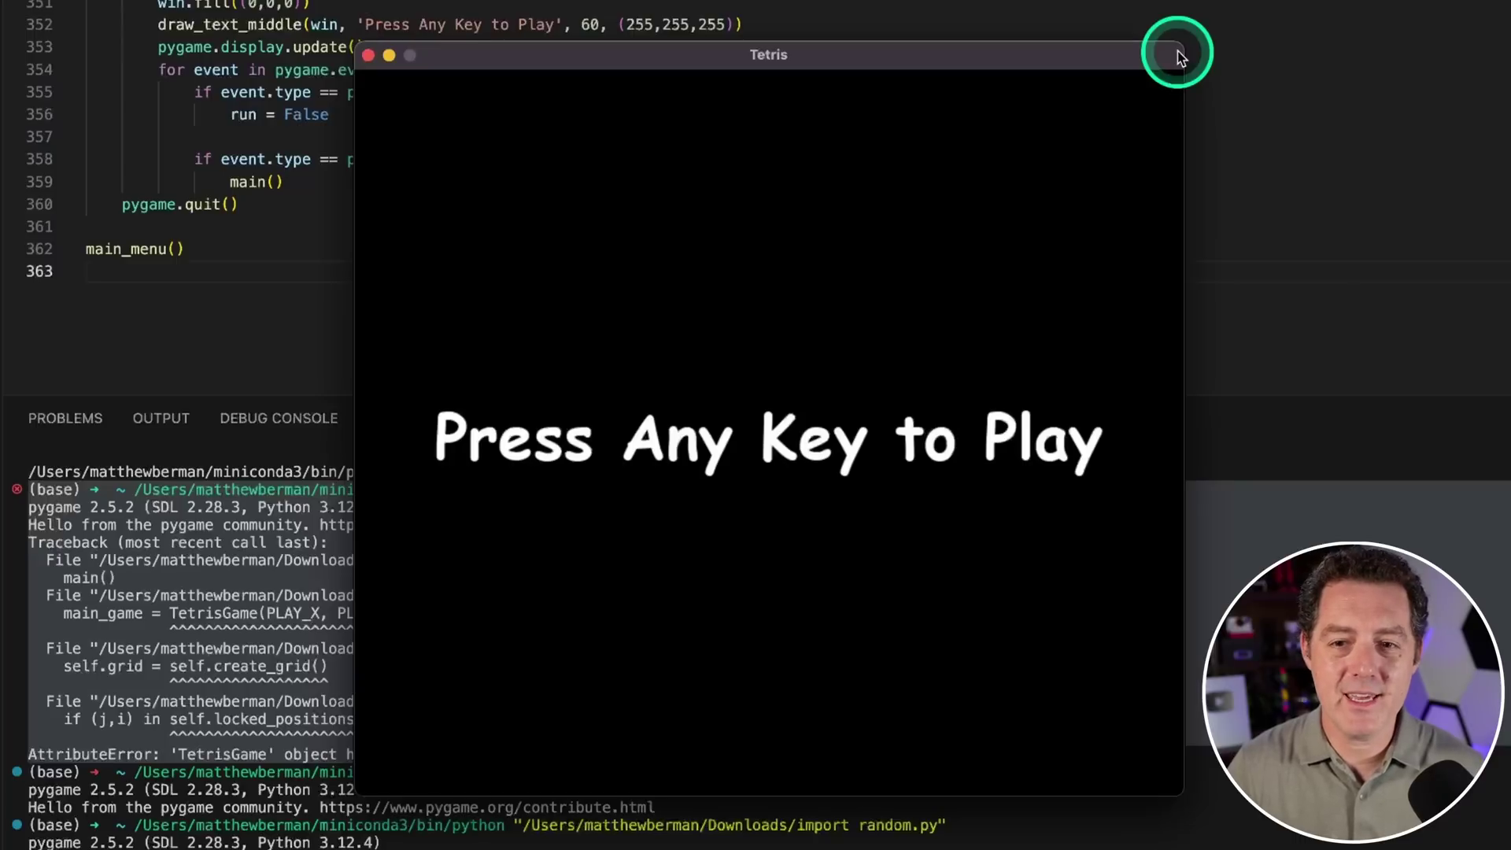
Start the game and place the blue and orange L pieces
key("space")
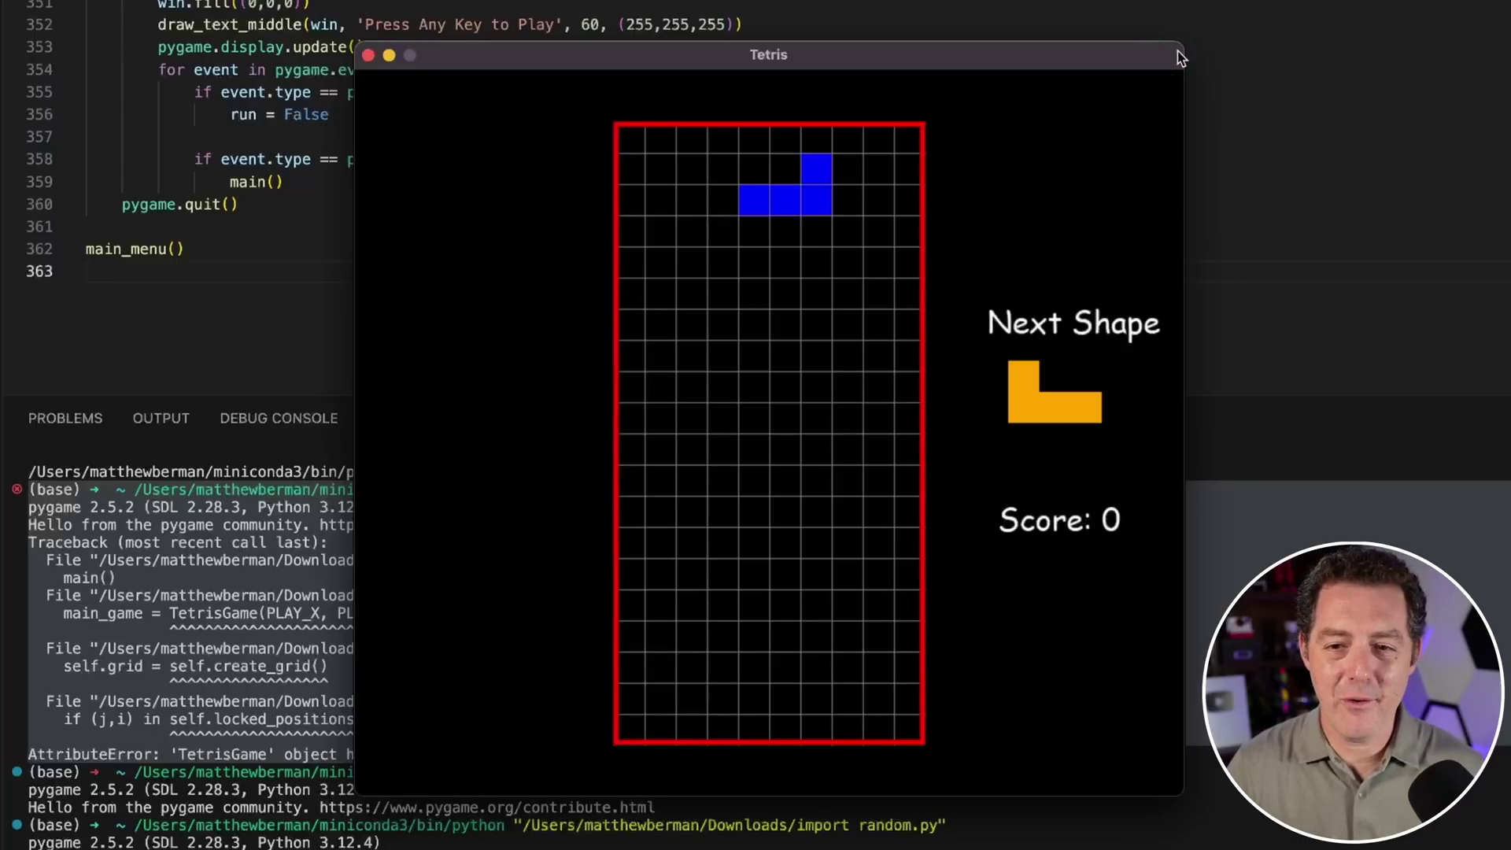
key("Up")
key("Left")
key("Left")
key("Left")
key("Left")
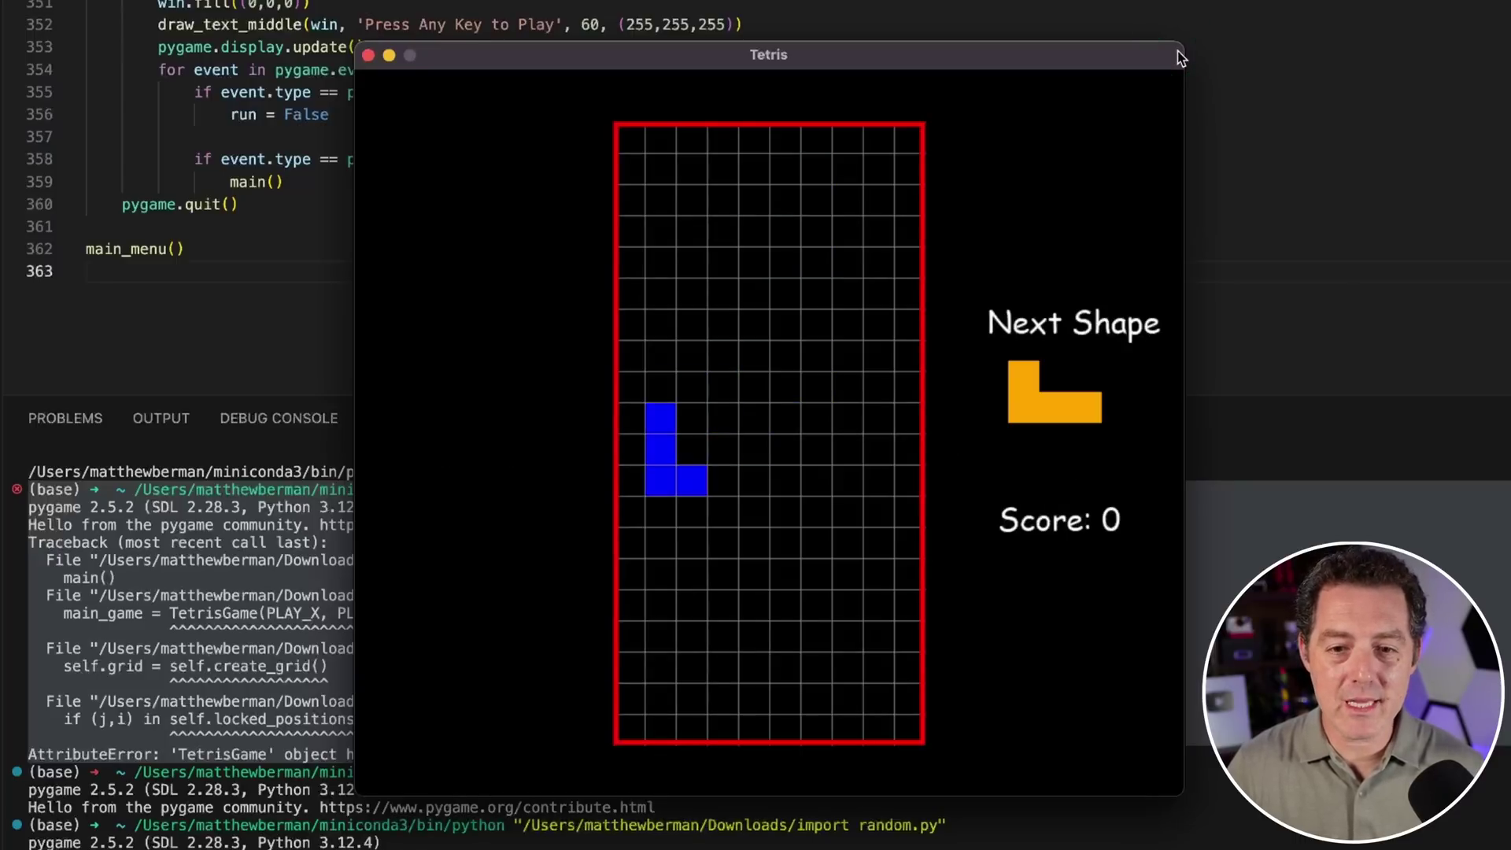
key("Down")
key("Down")
key("Down")
key("Down")
key("Left")
key("Left")
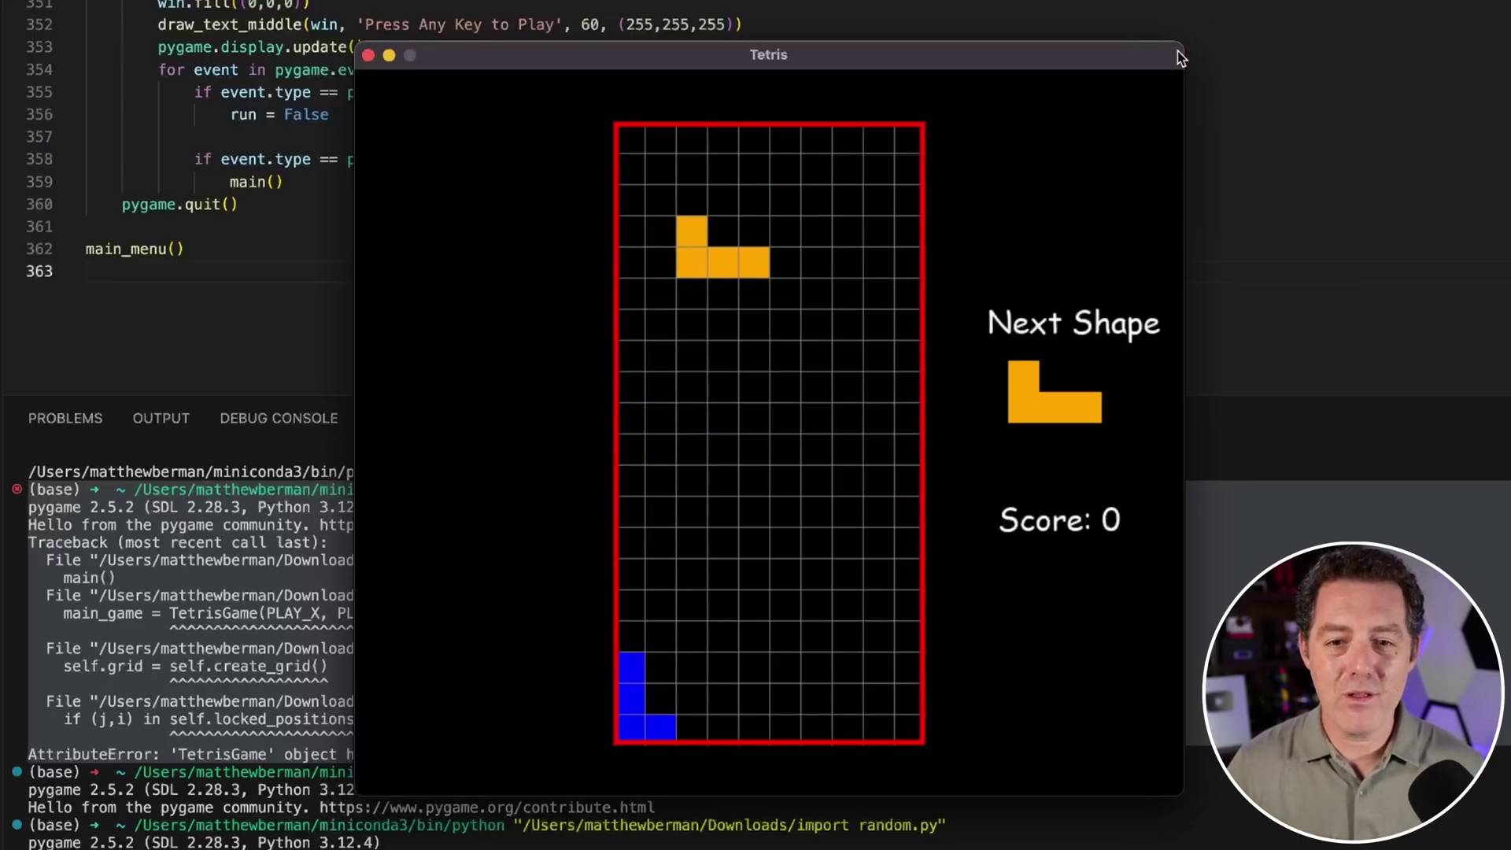
key("Down")
key("Down")
key("Down")
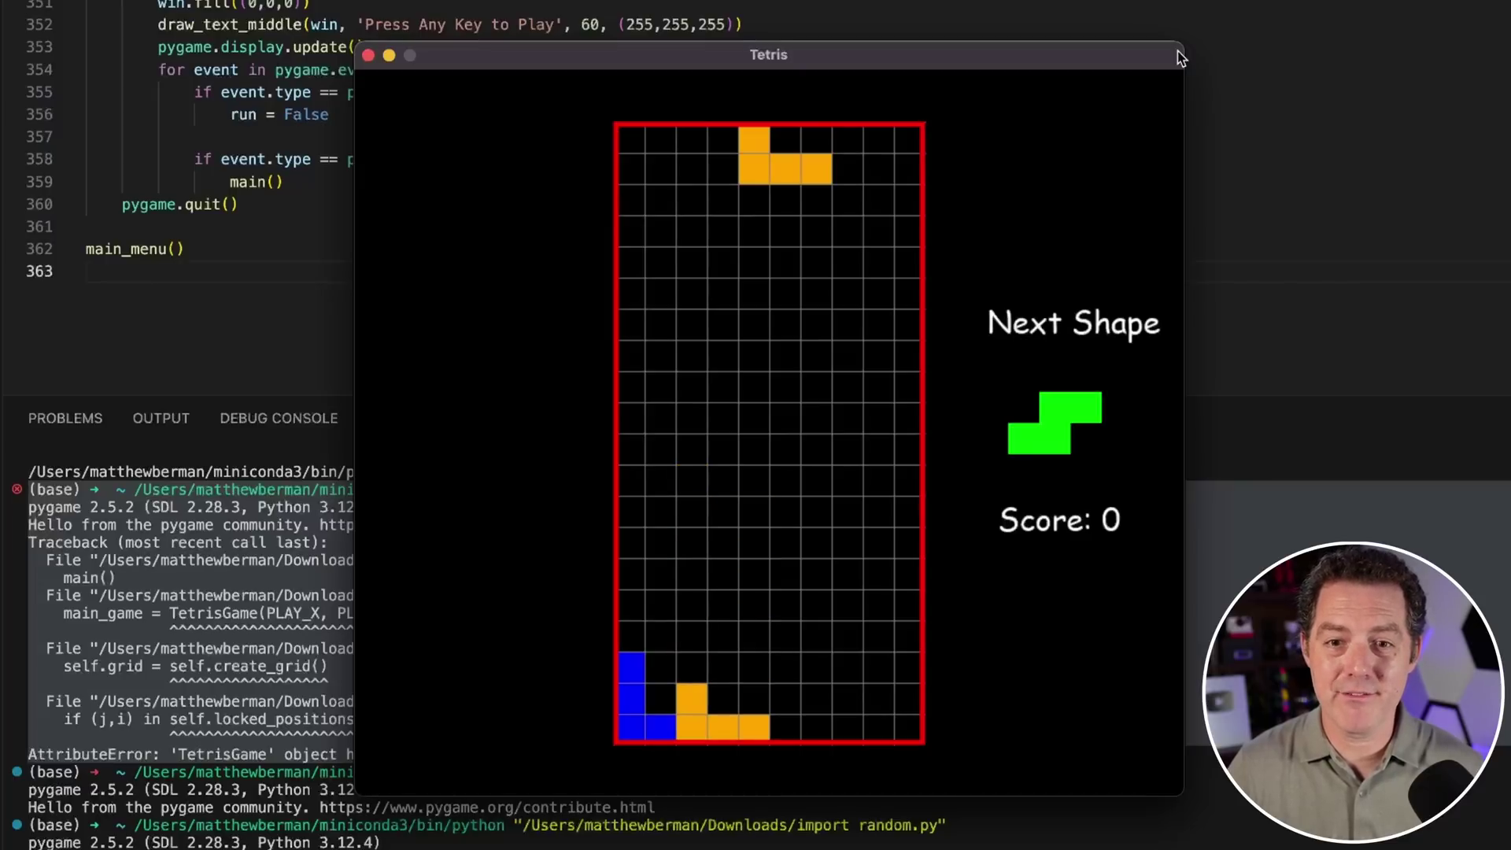
key("Right")
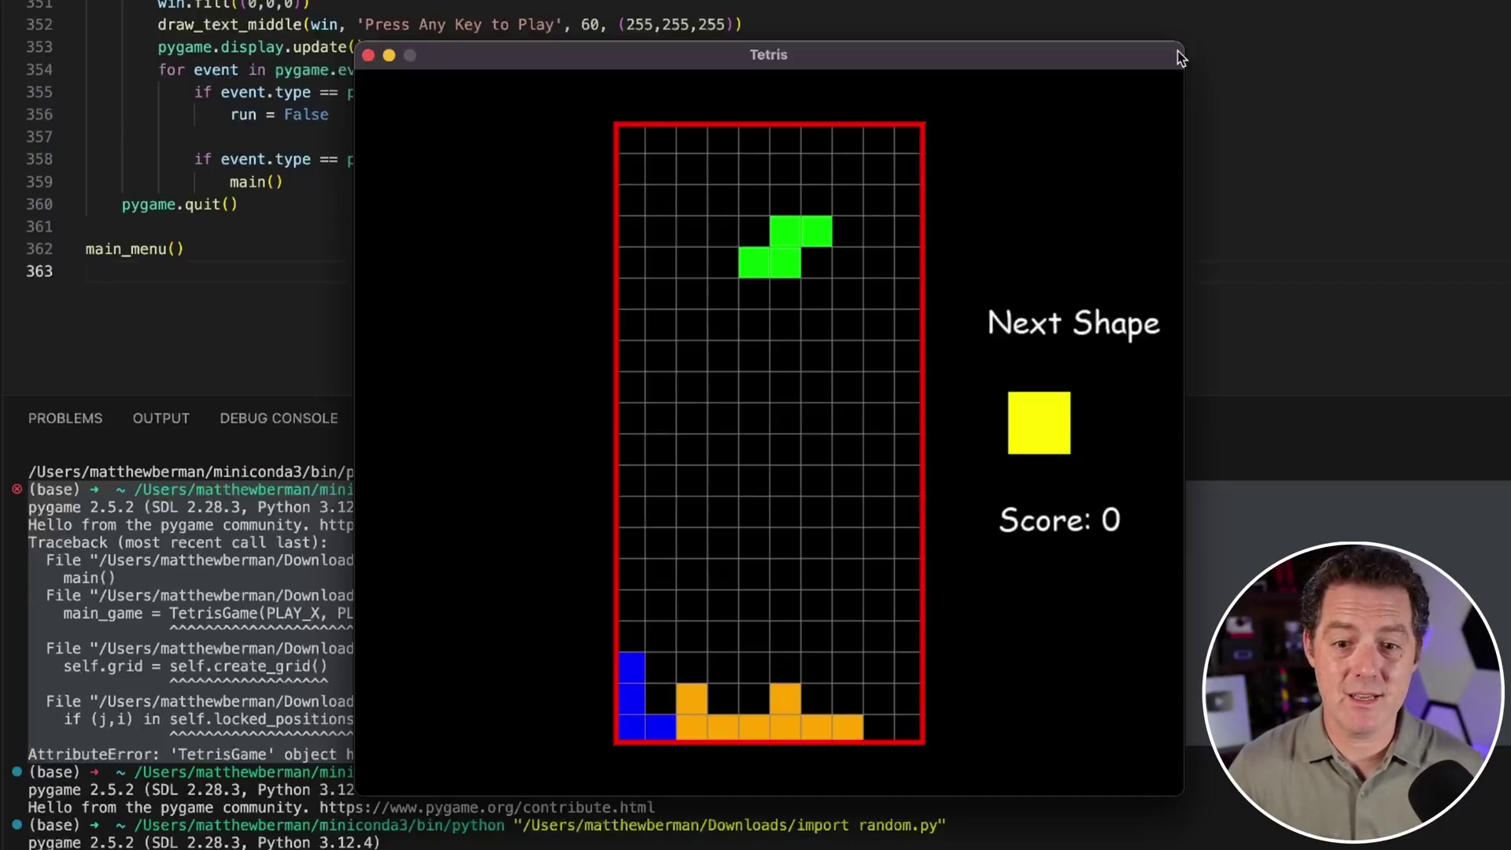
Place the green S, yellow square and cyan I pieces to clear a row for 10 points
key("Left")
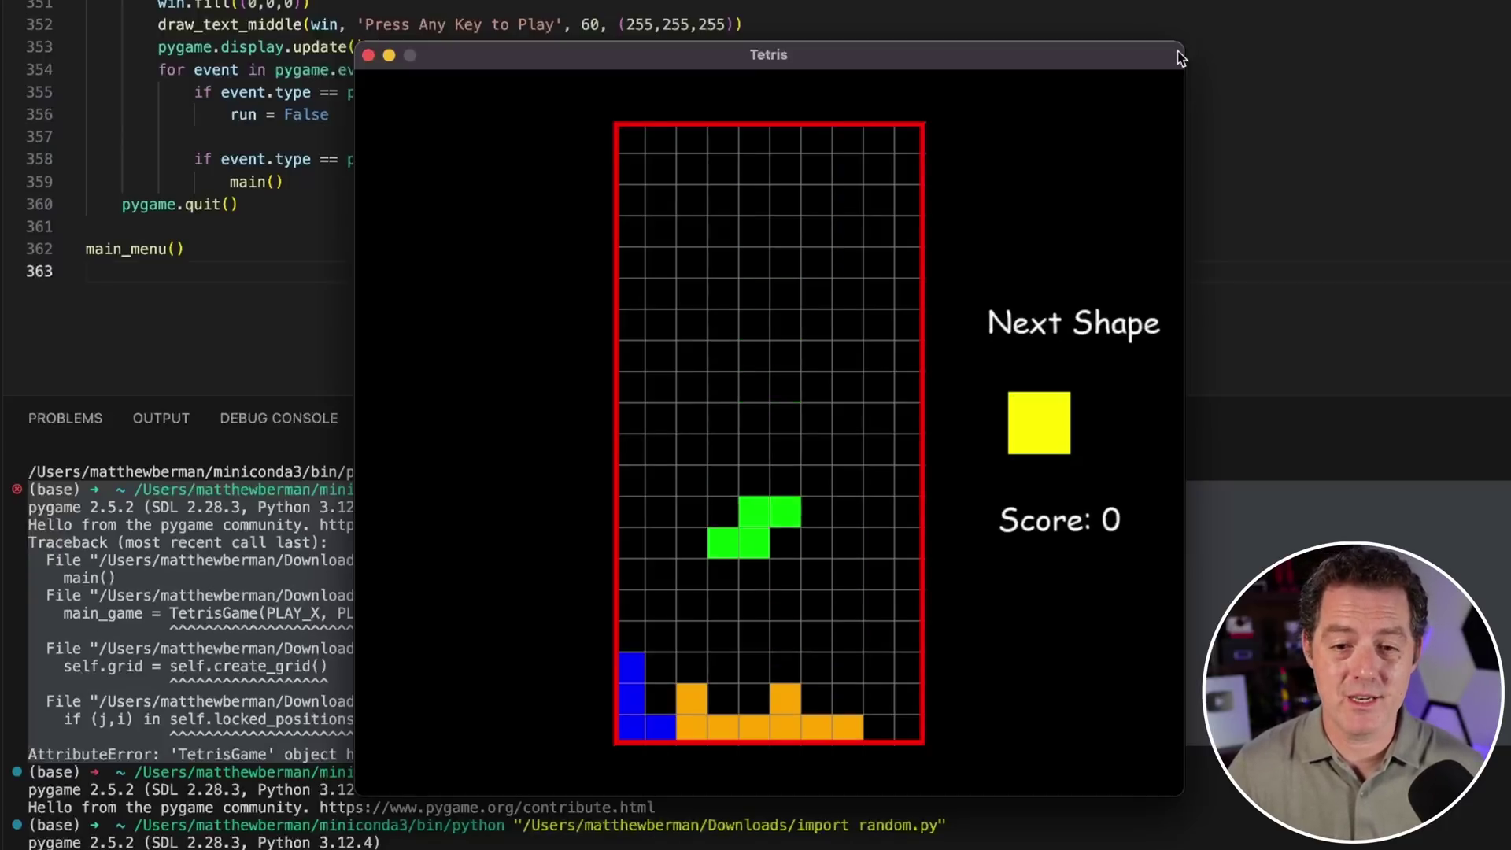
key("Down")
key("Down")
key("Down")
key("Right")
key("Right")
key("Right")
key("Right")
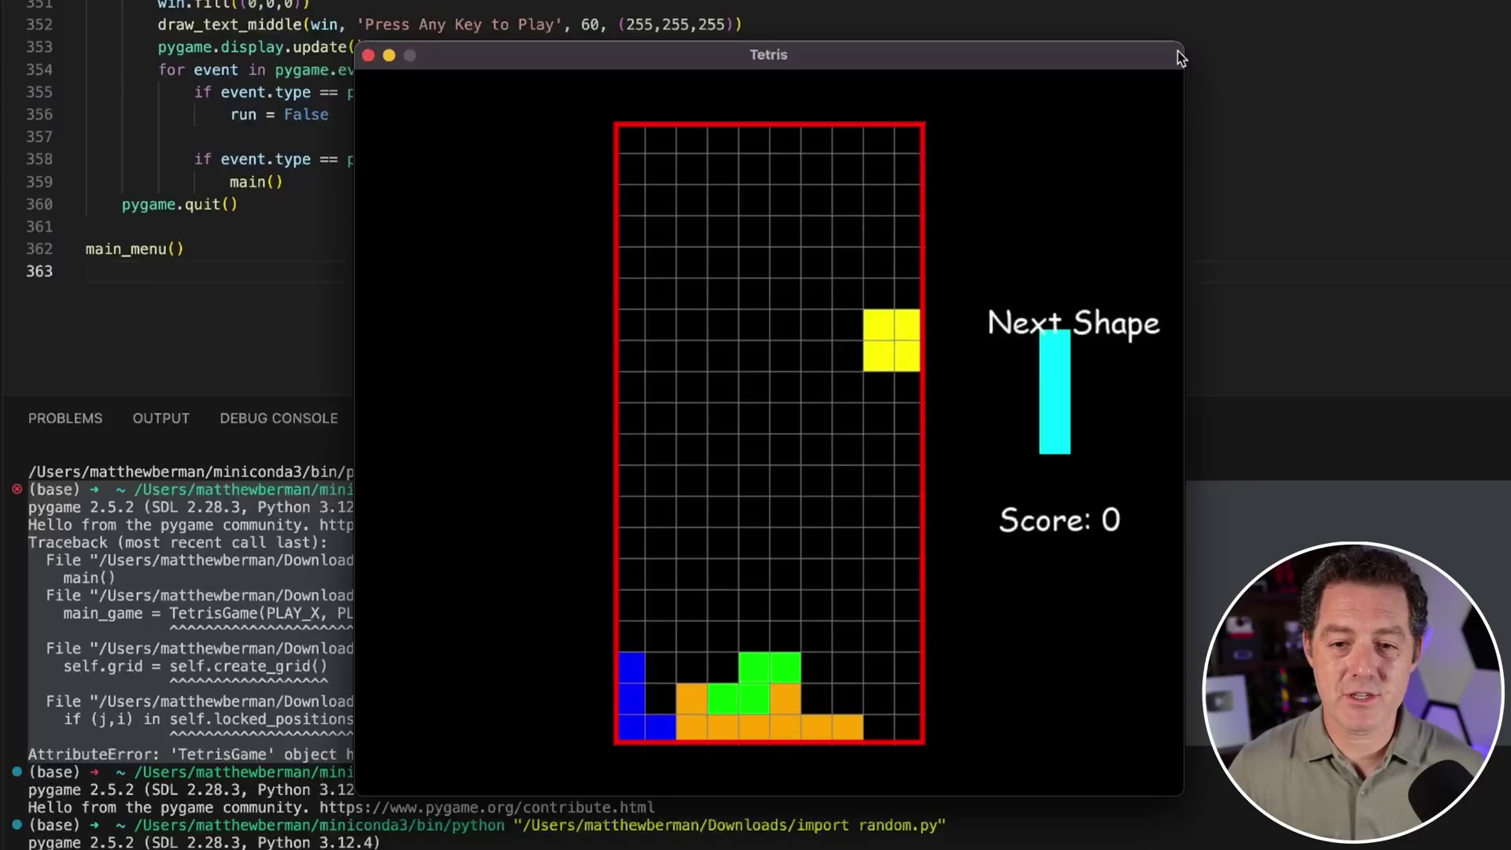
key("Down")
key("Down")
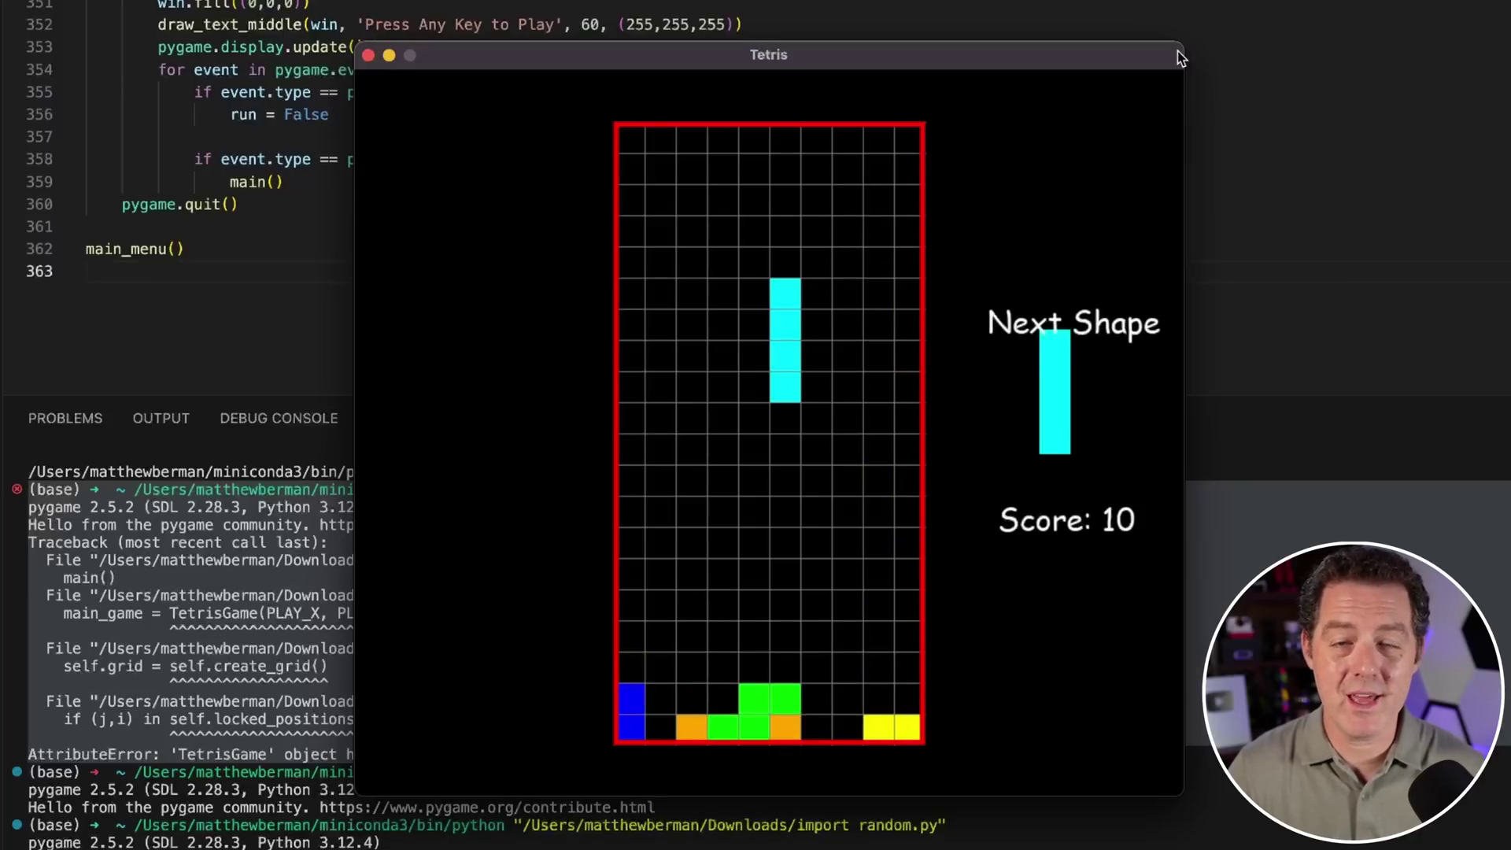
key("Right")
key("Right")
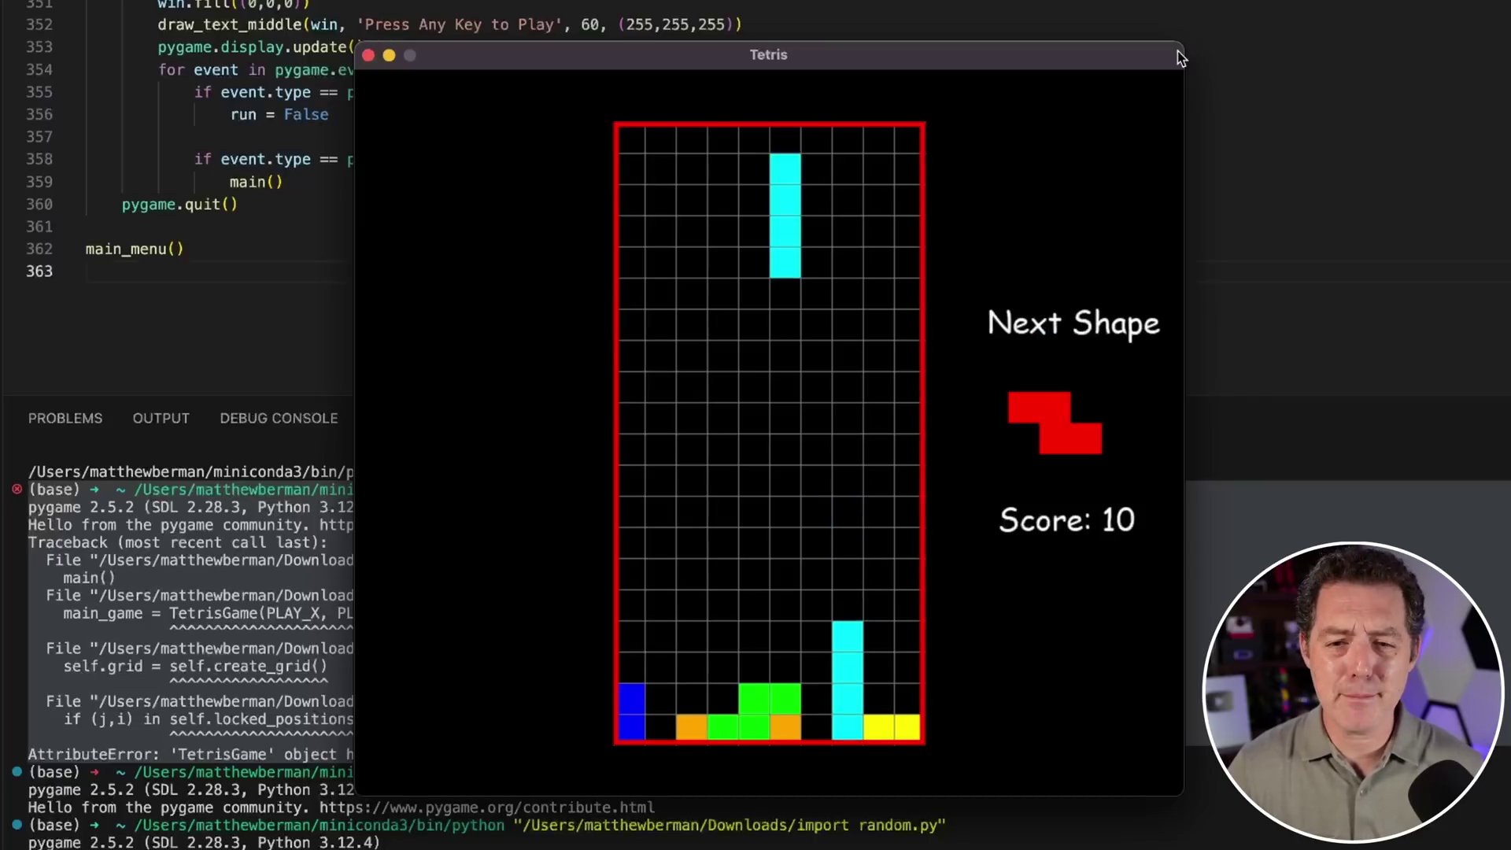
key("Right")
key("Right")
key("Left")
left_click(707, 86)
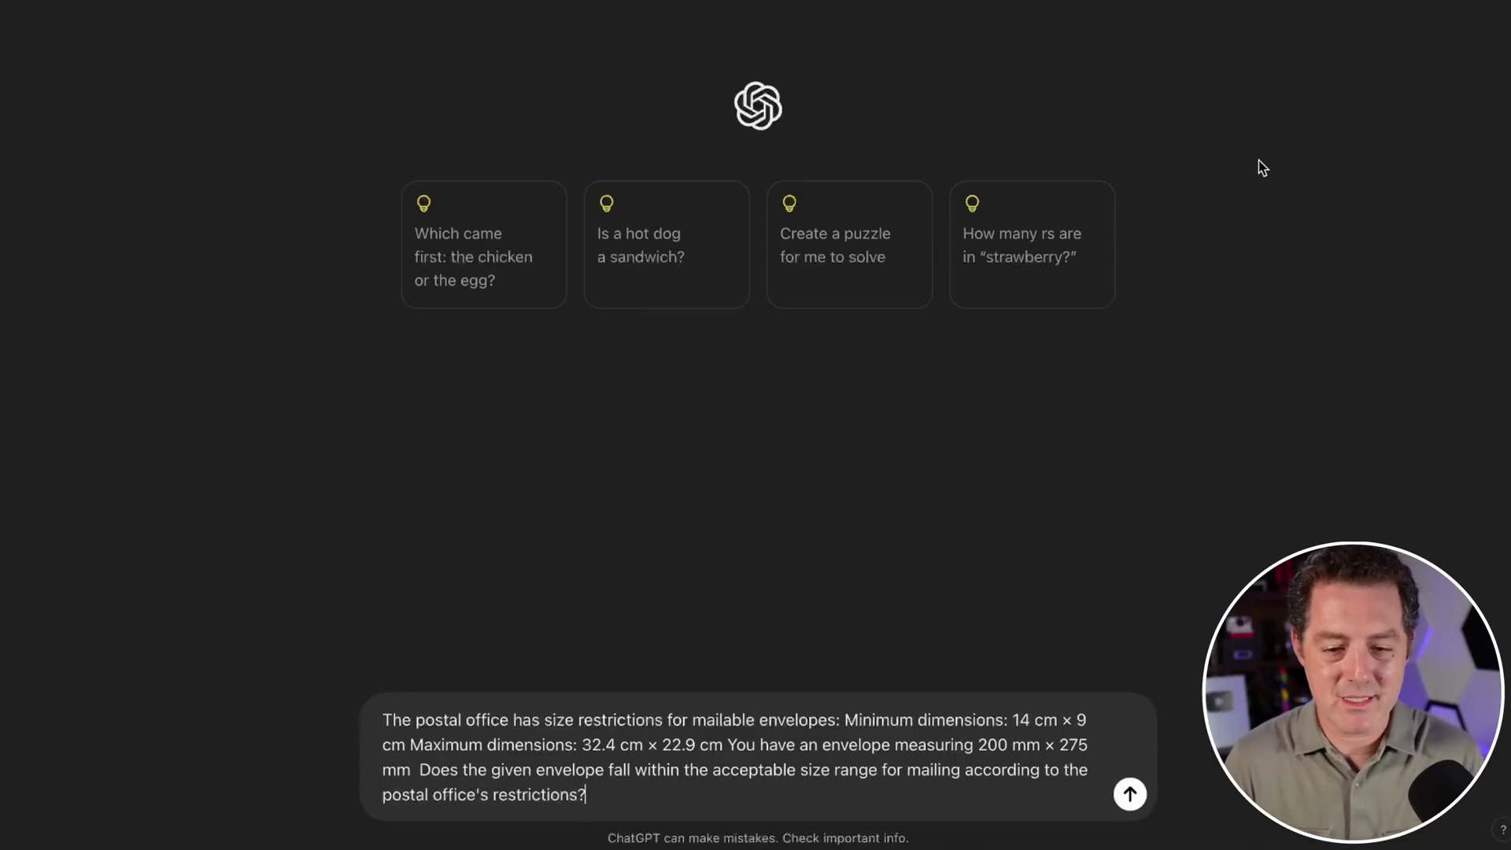
Send the envelope size question, expand its reasoning, and highlight the centimetre conversion
key("Return")
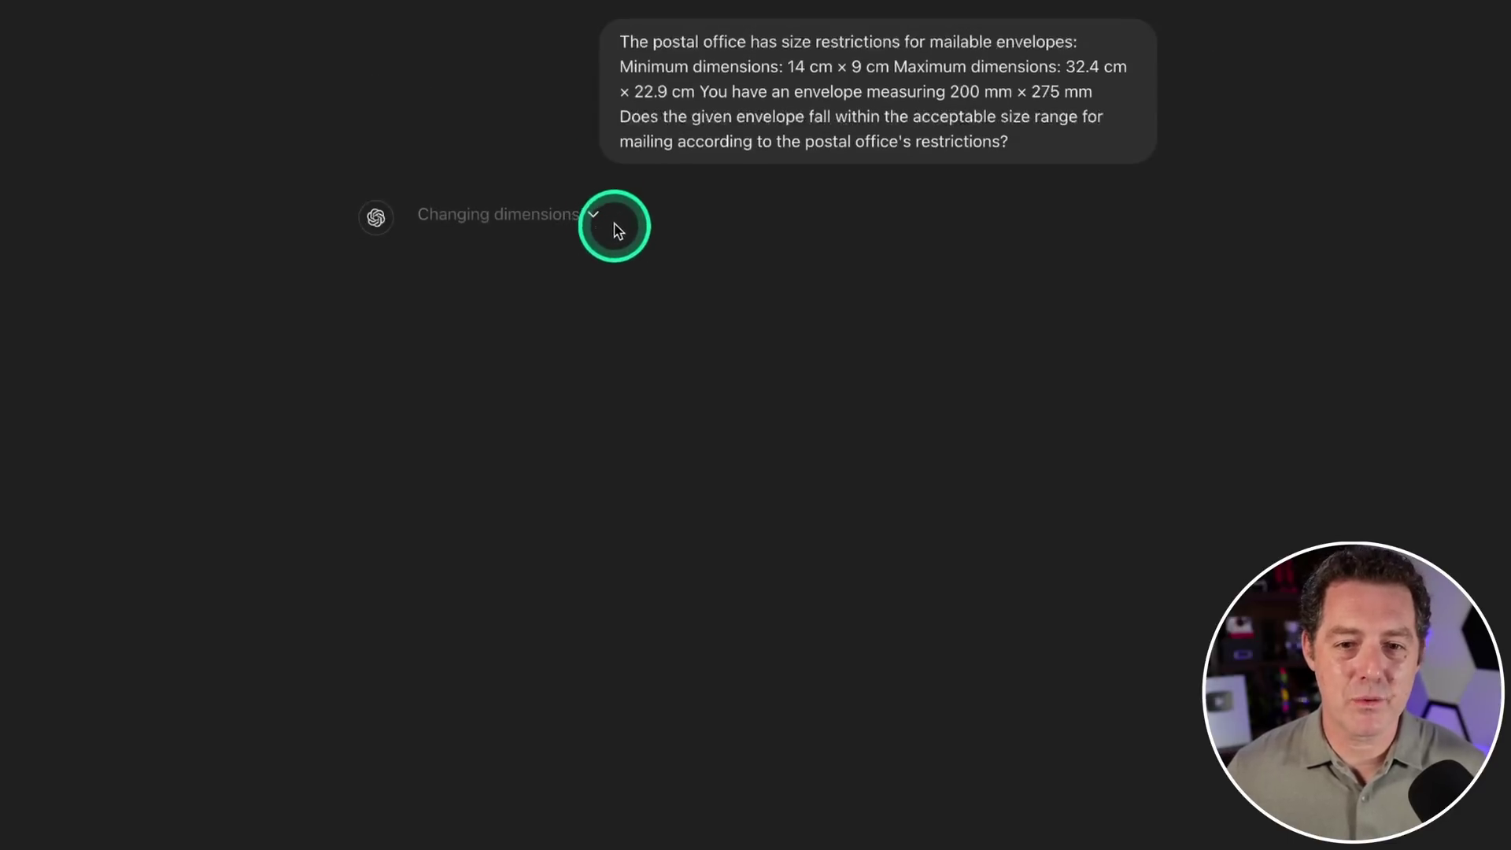
left_click(598, 216)
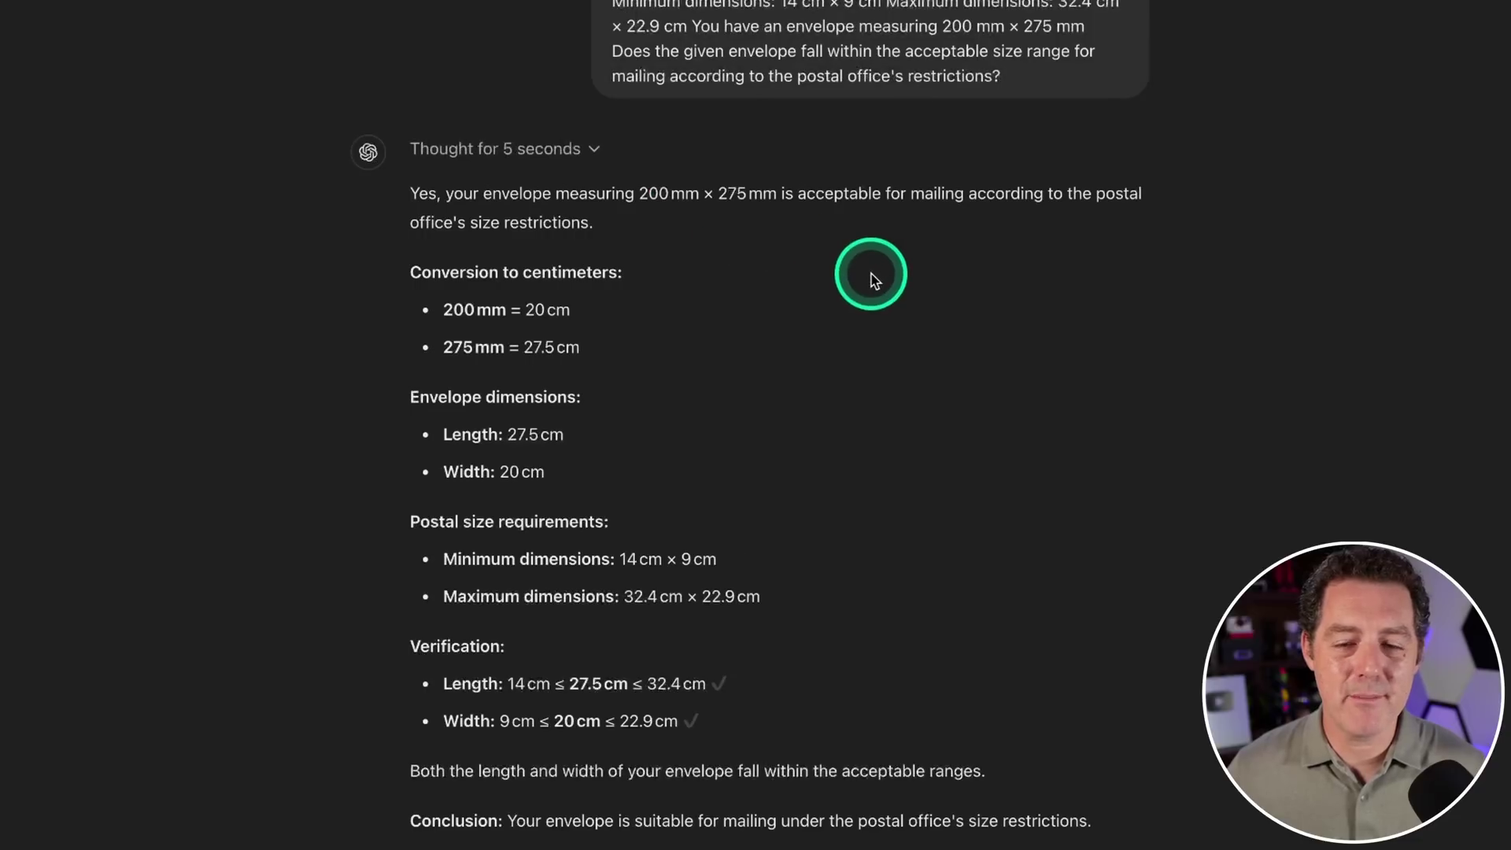
left_click_drag(431, 272, 566, 347)
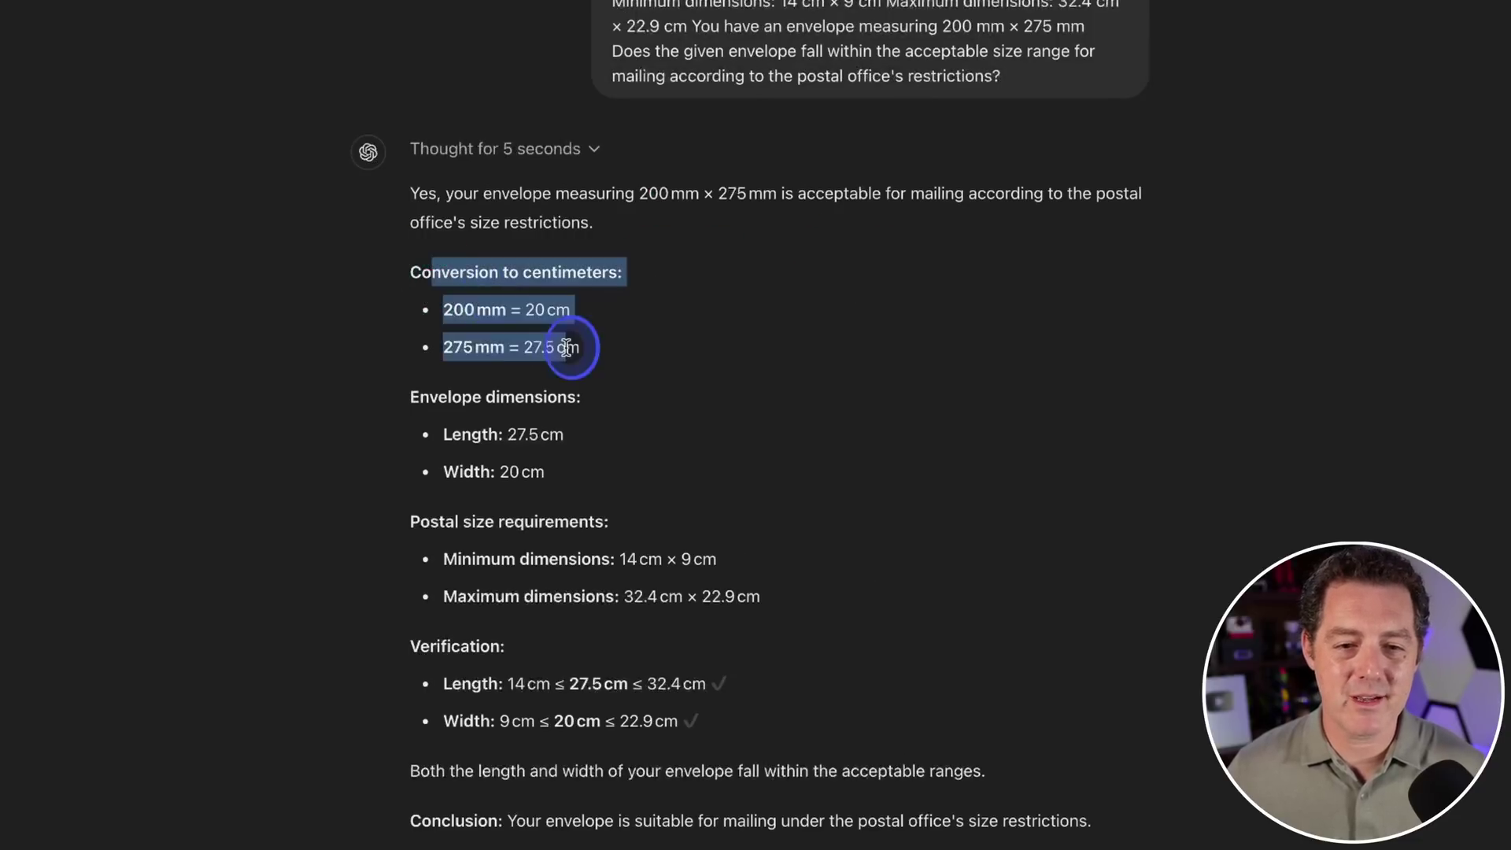
Highlight the envelope dimensions, postal size requirements, verification length and Width checkmark
left_click_drag(377, 377, 546, 512)
left_click_drag(397, 505, 685, 617)
left_click(593, 617)
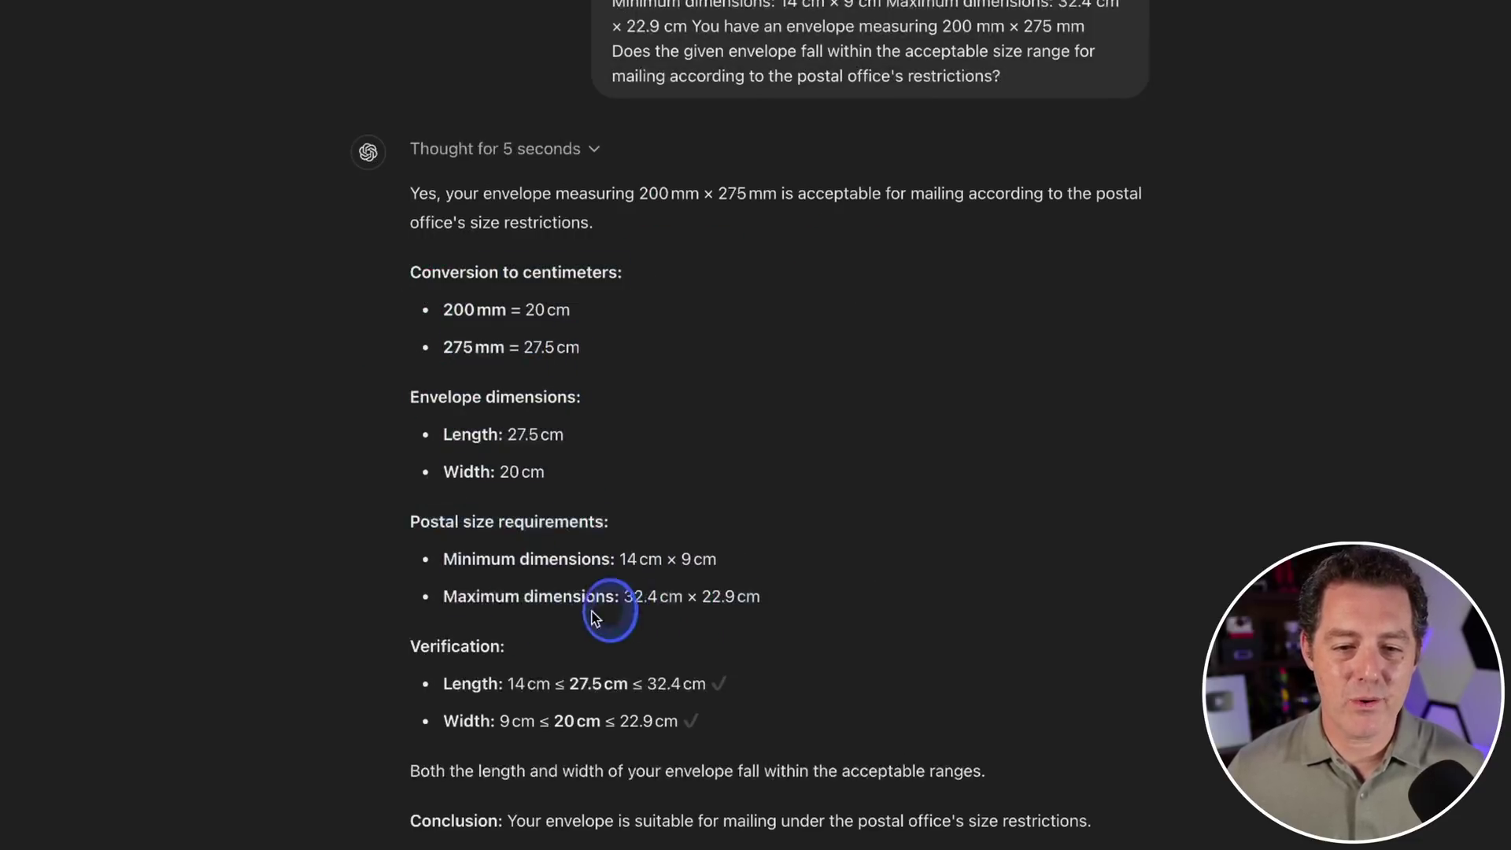
left_click_drag(593, 617, 580, 692)
left_click_drag(698, 708, 691, 719)
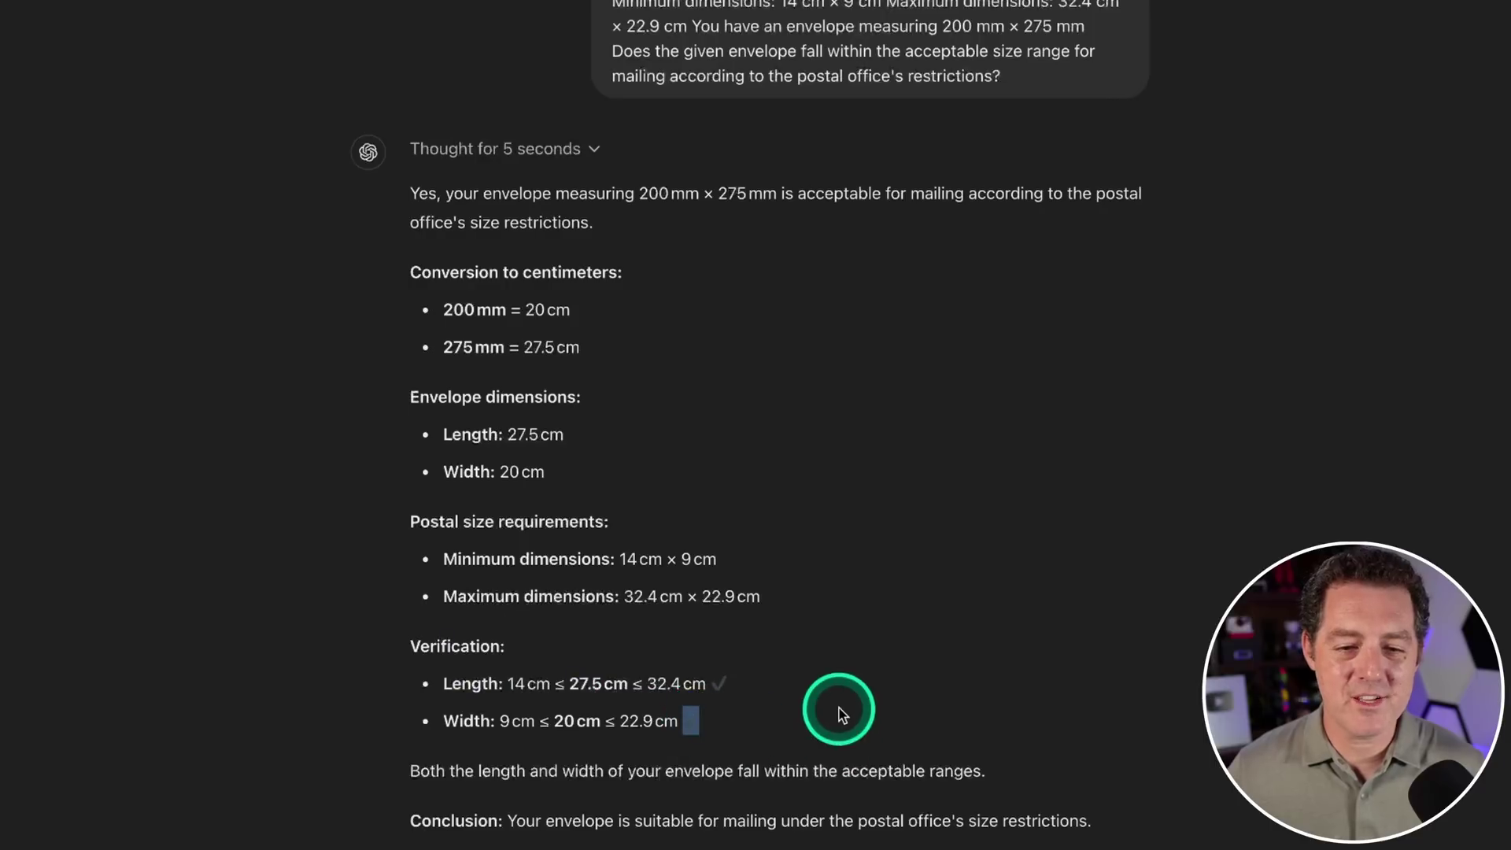
left_click(453, 834)
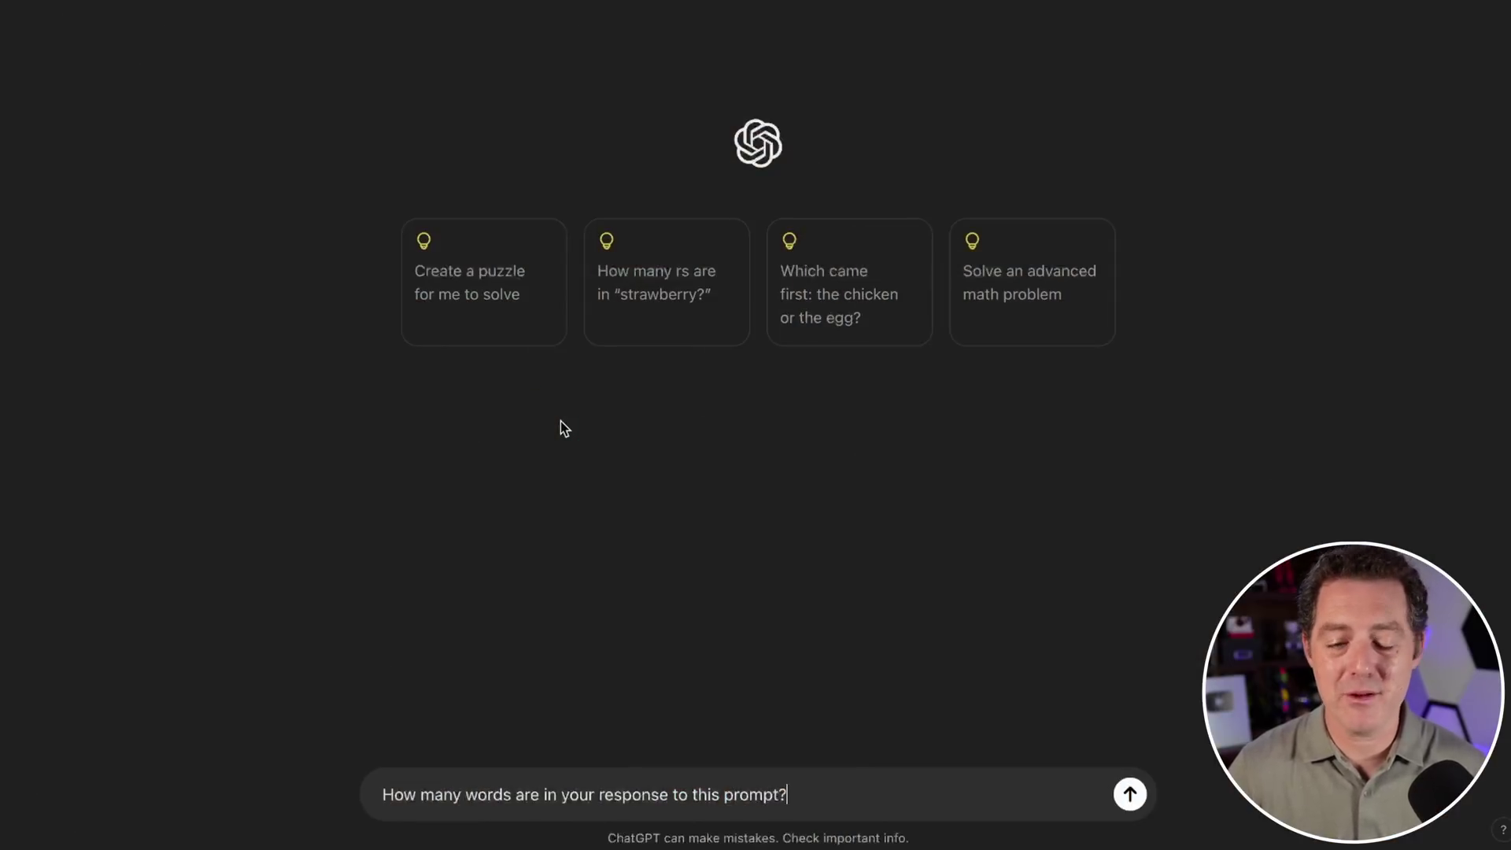
Send the word-count question, read the reply, and draft the three-killers riddle in a new chat
key("Return")
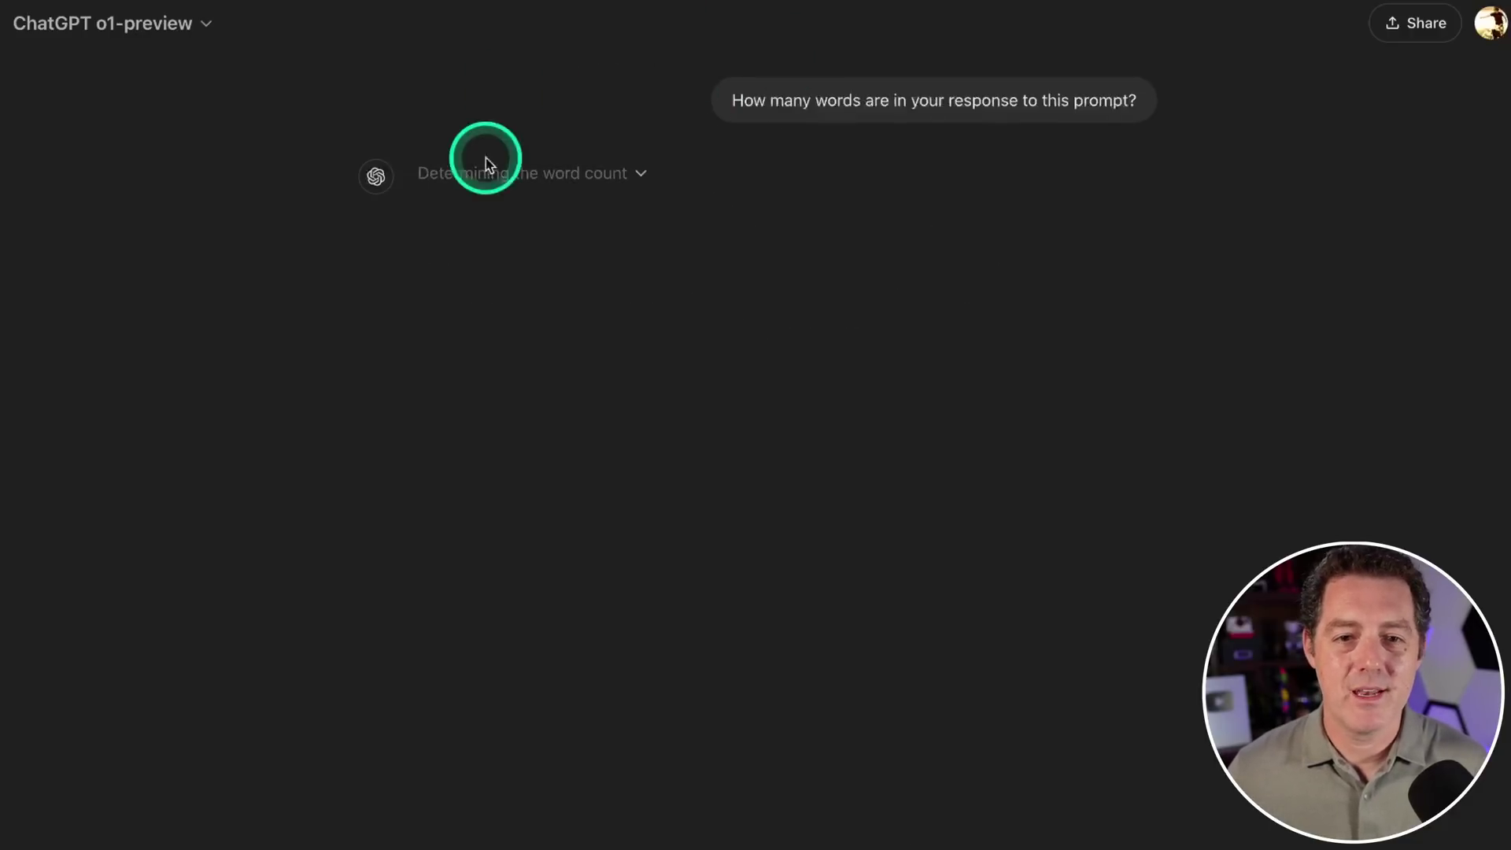
left_click(497, 89)
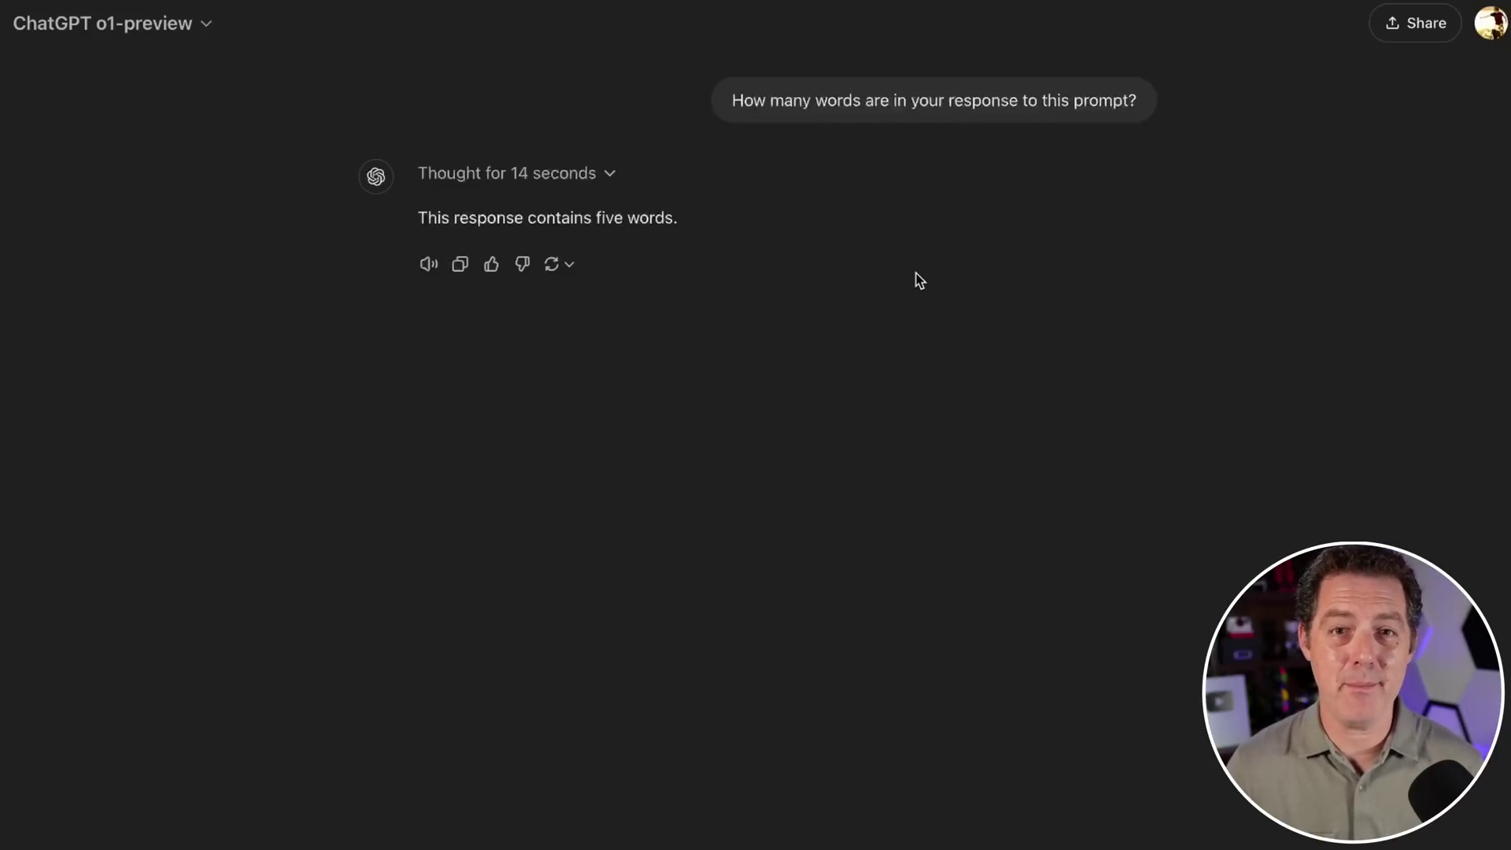
left_click(561, 487)
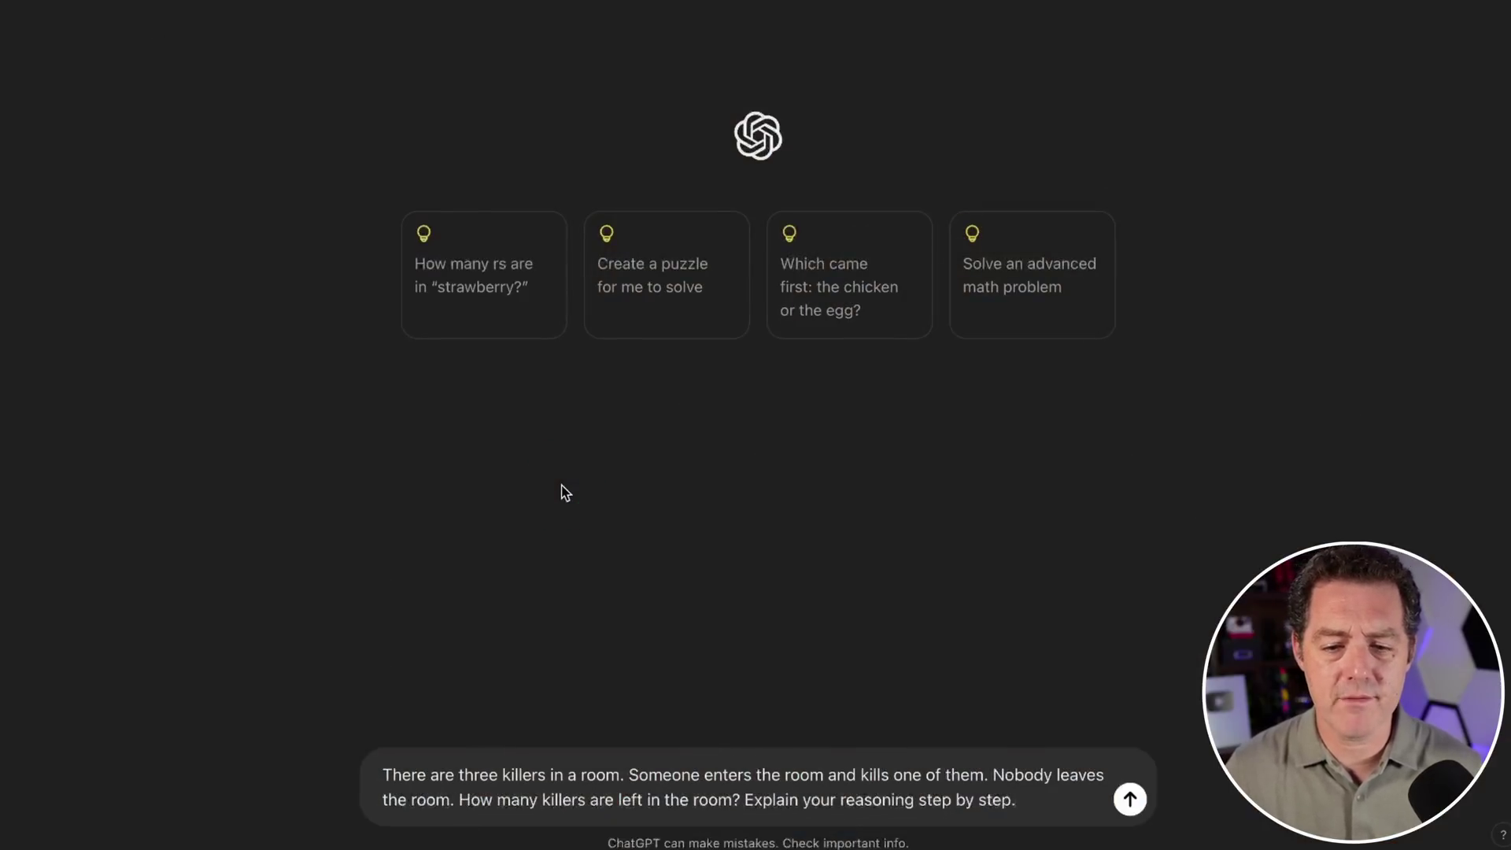
Send the three-killers riddle and expand o1-preview's reasoning
key("Return")
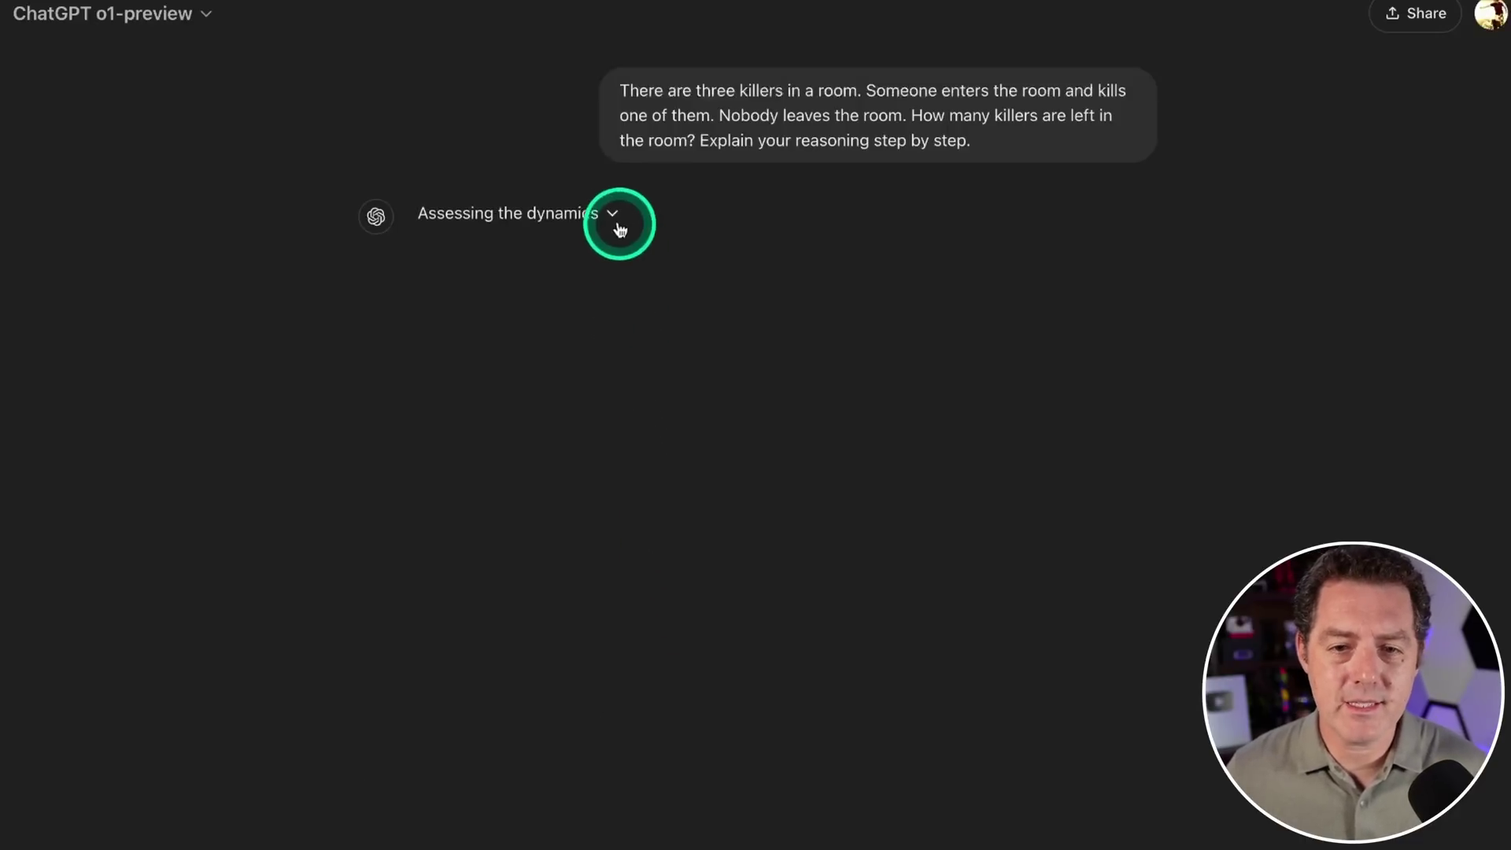
left_click(615, 217)
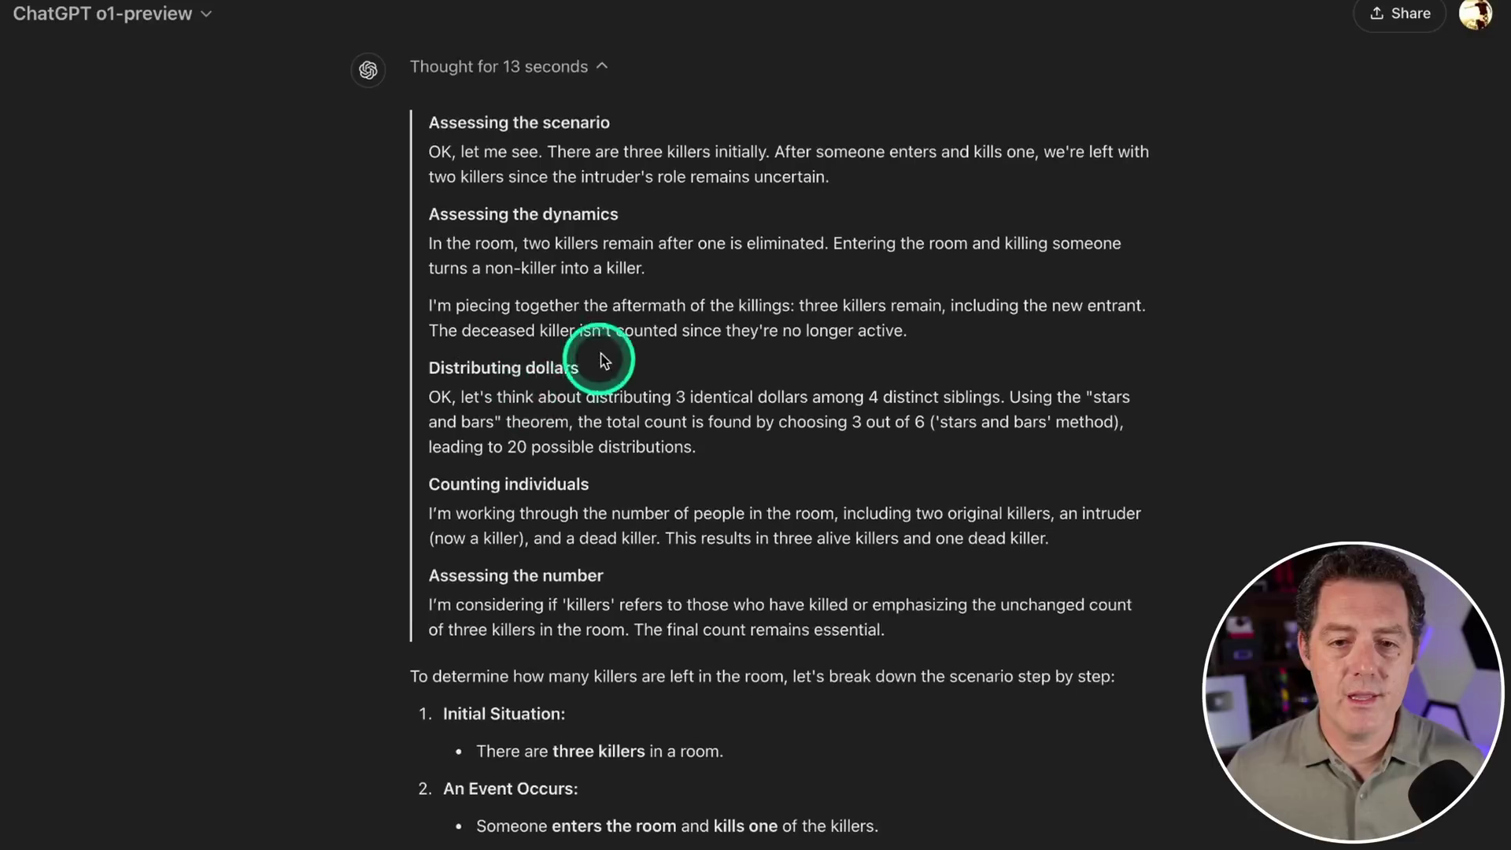
scroll(668, 391, "down", 5)
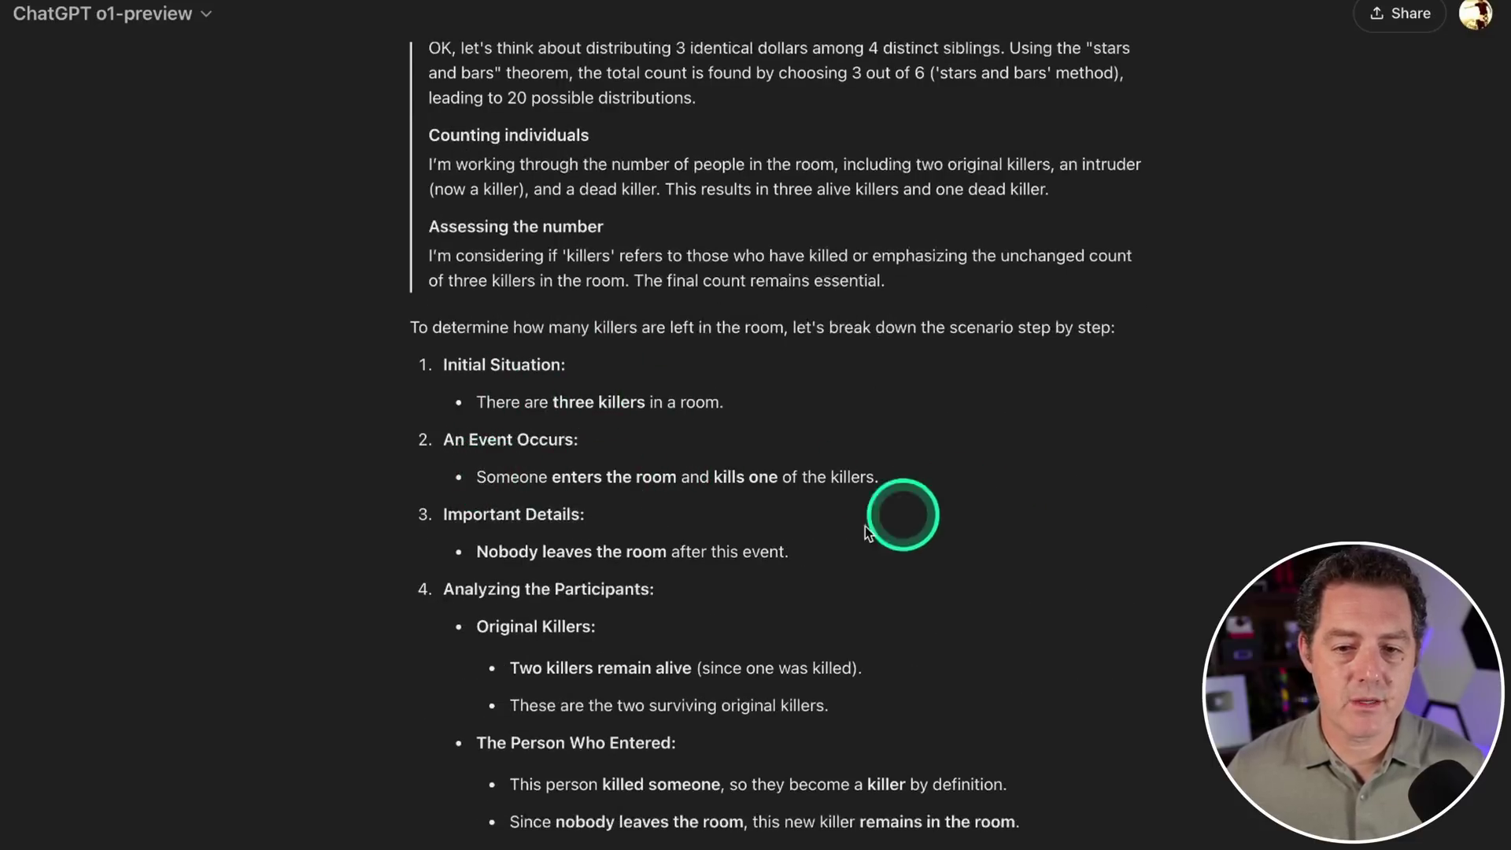
scroll(550, 555, "down", 8)
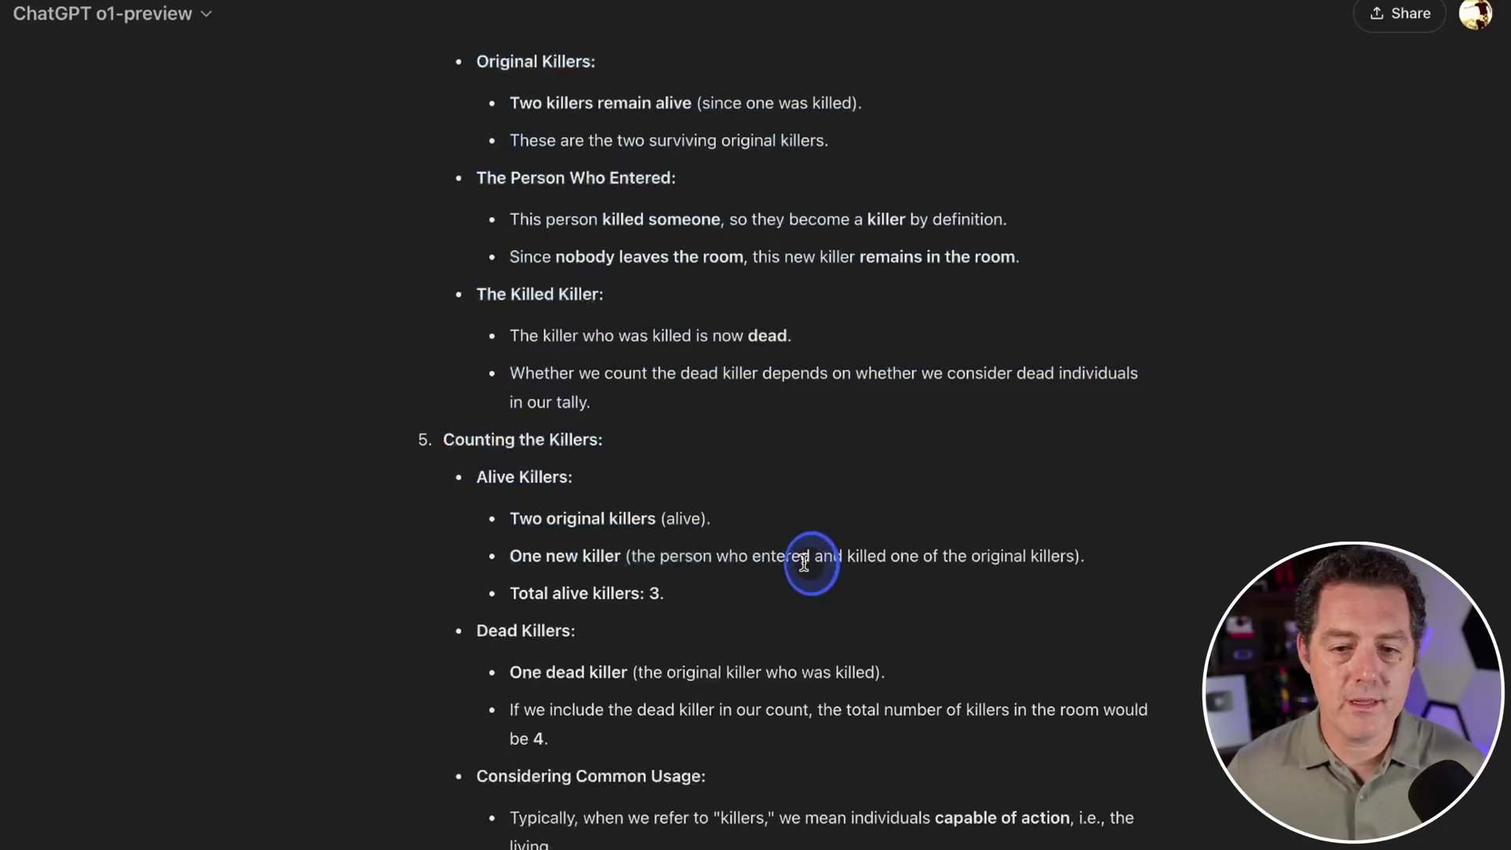
scroll(794, 560, "up", 5)
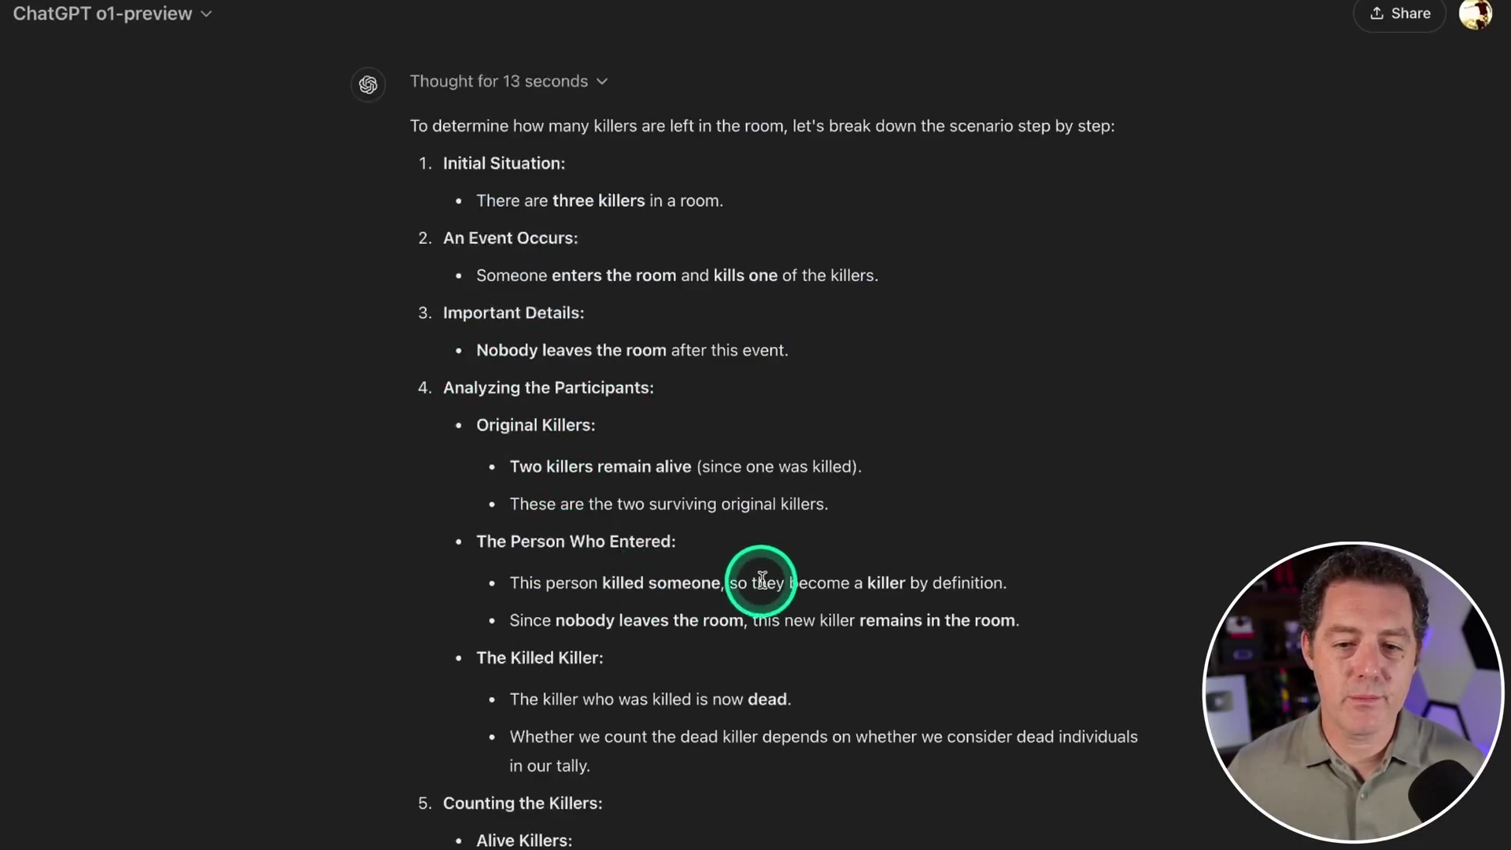
Highlight the lines on becoming a killer, the killed killer and counting the dead killer
left_click_drag(807, 583, 917, 583)
left_click(924, 583)
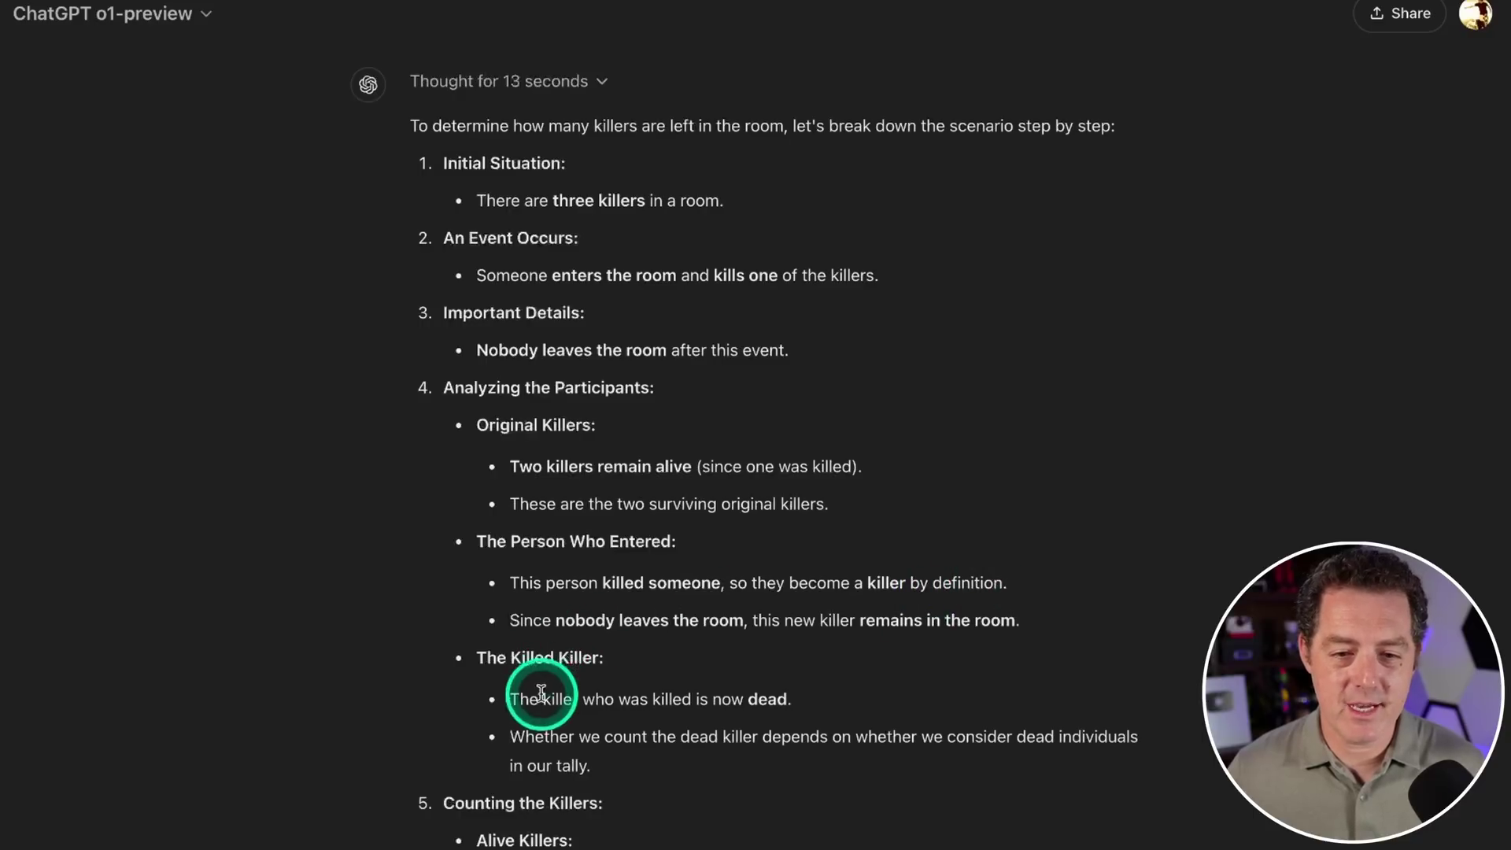
left_click_drag(519, 698, 724, 700)
left_click(768, 700)
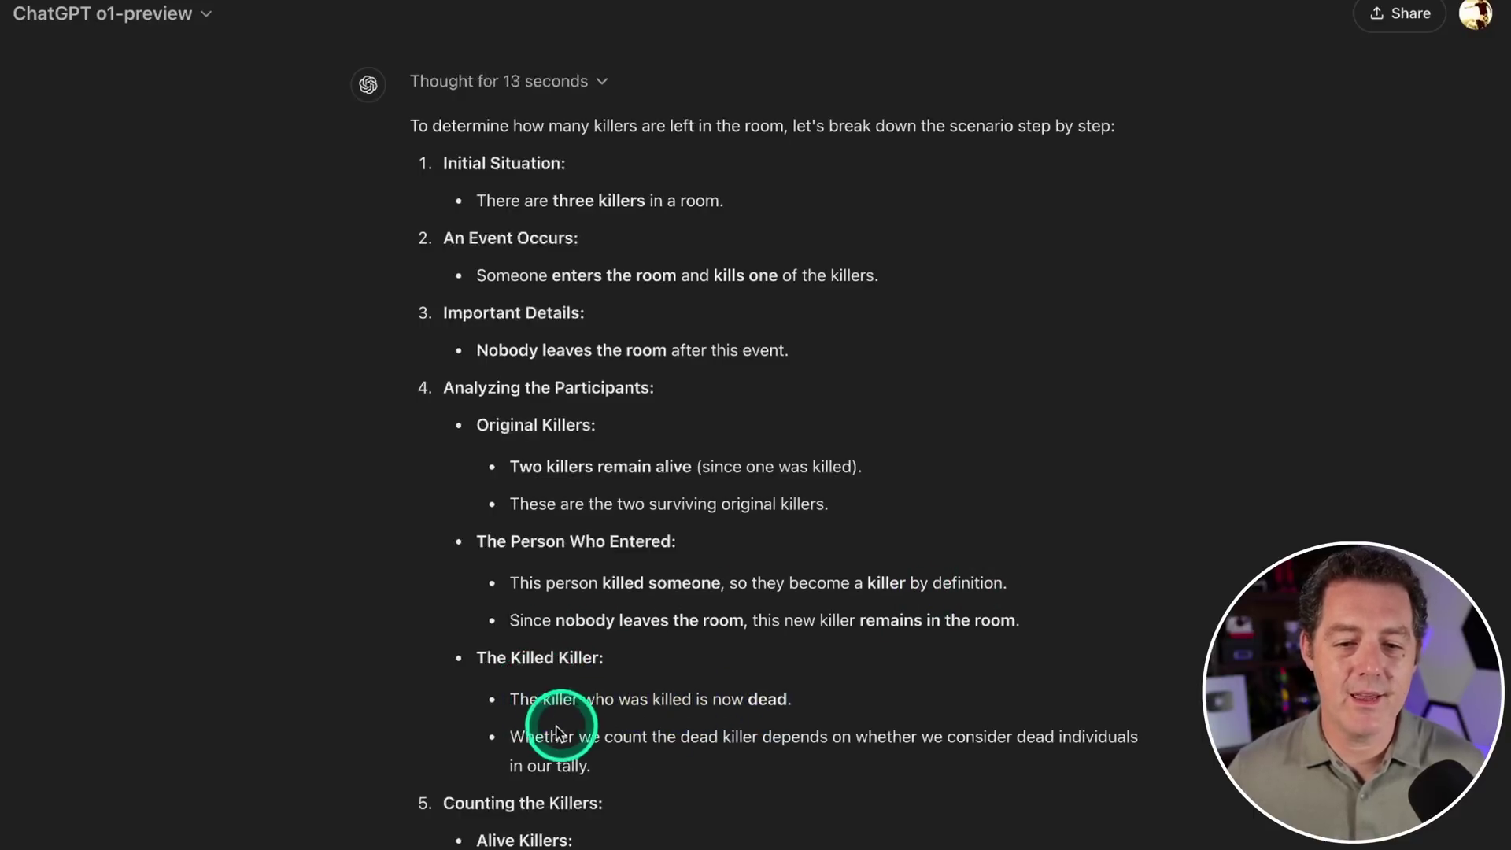
left_click_drag(623, 763, 572, 751)
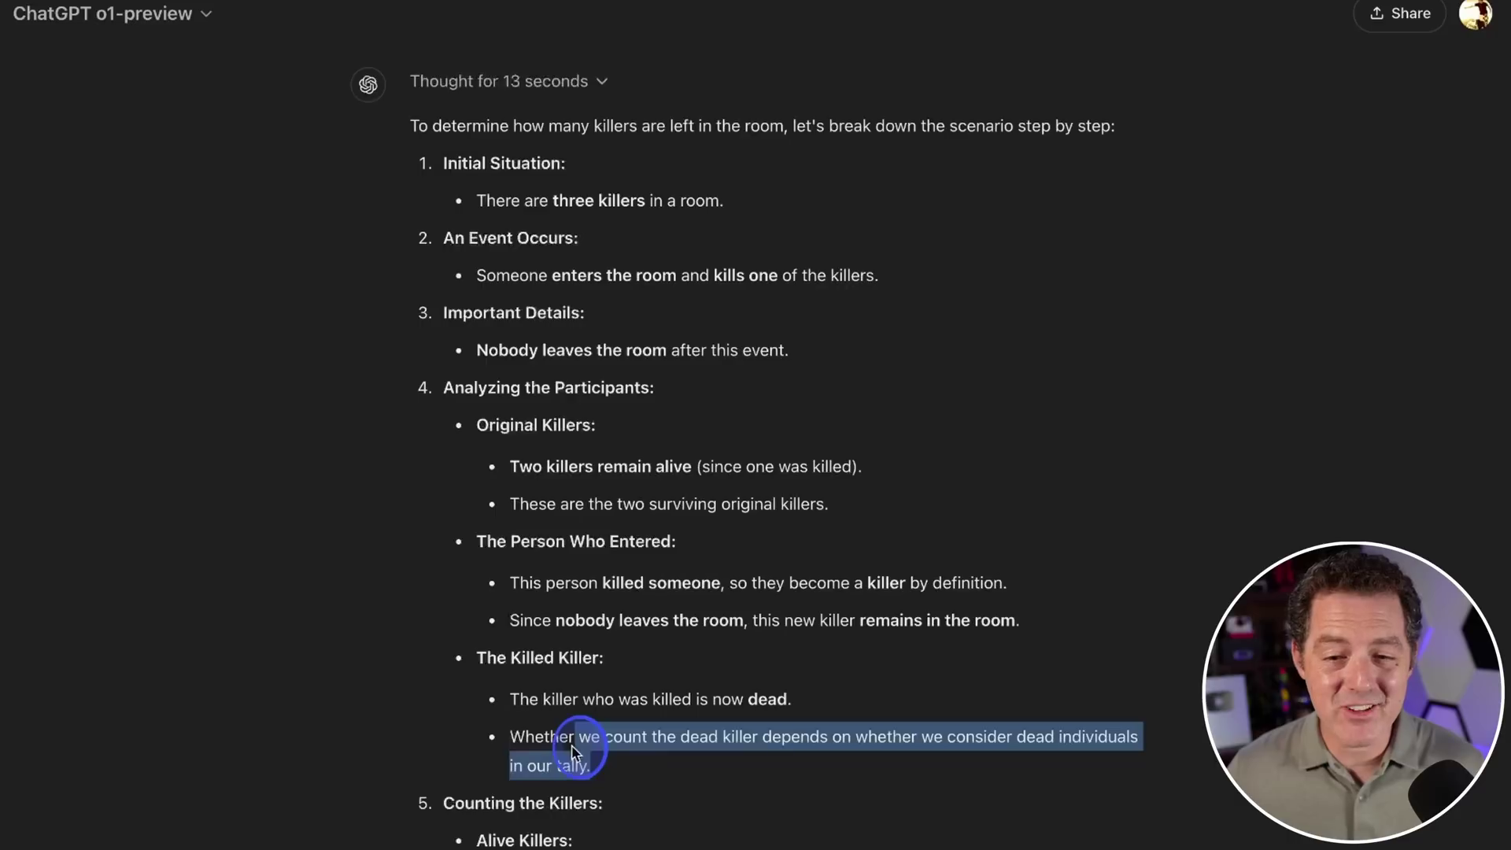
left_click(822, 760)
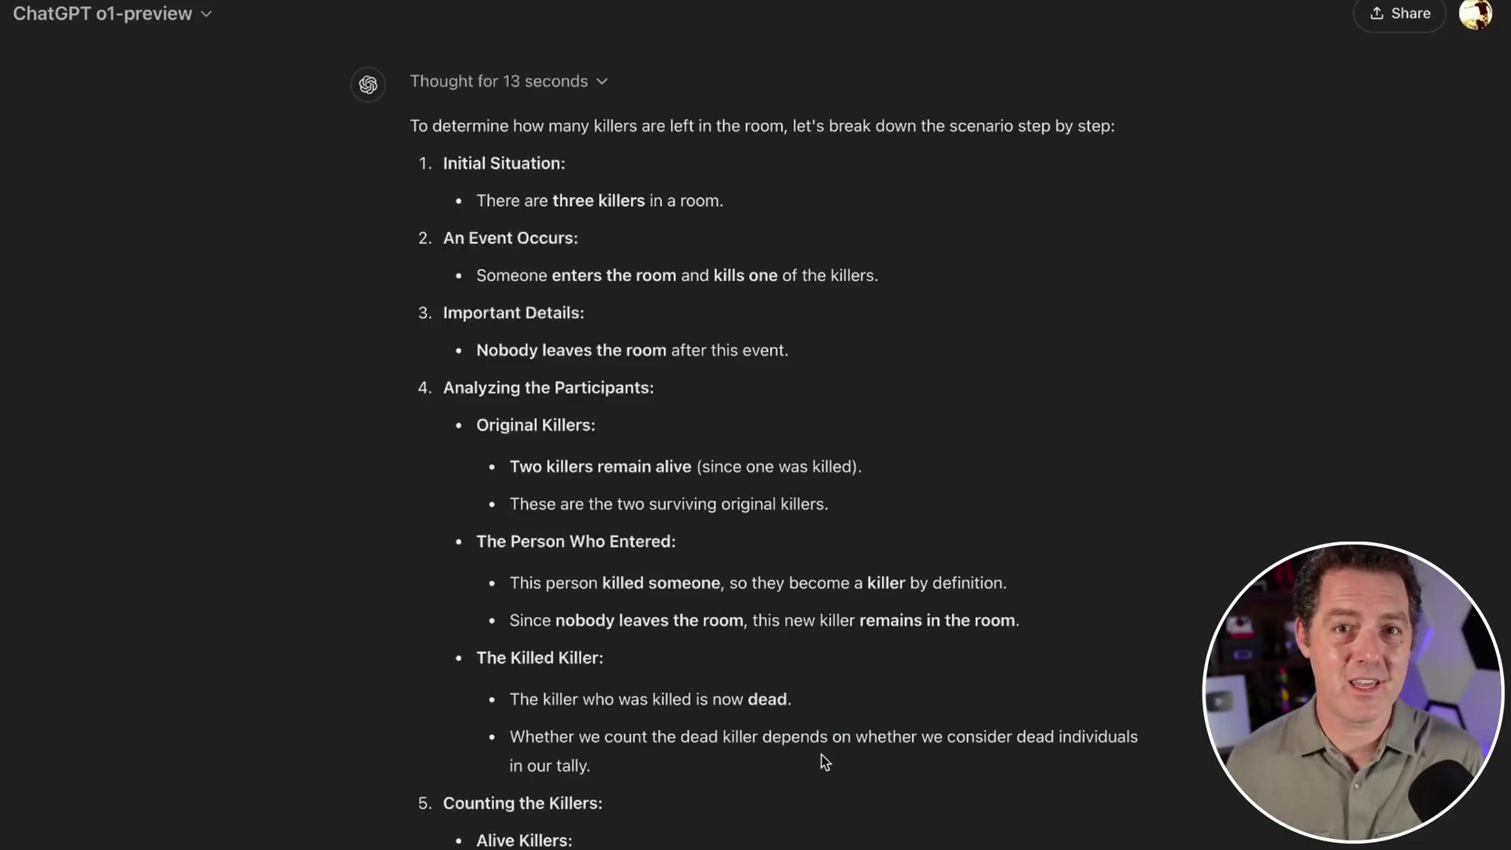
Review the conclusion of three killers, then draft the marble riddle in a new chat
scroll(823, 760, "down", 3)
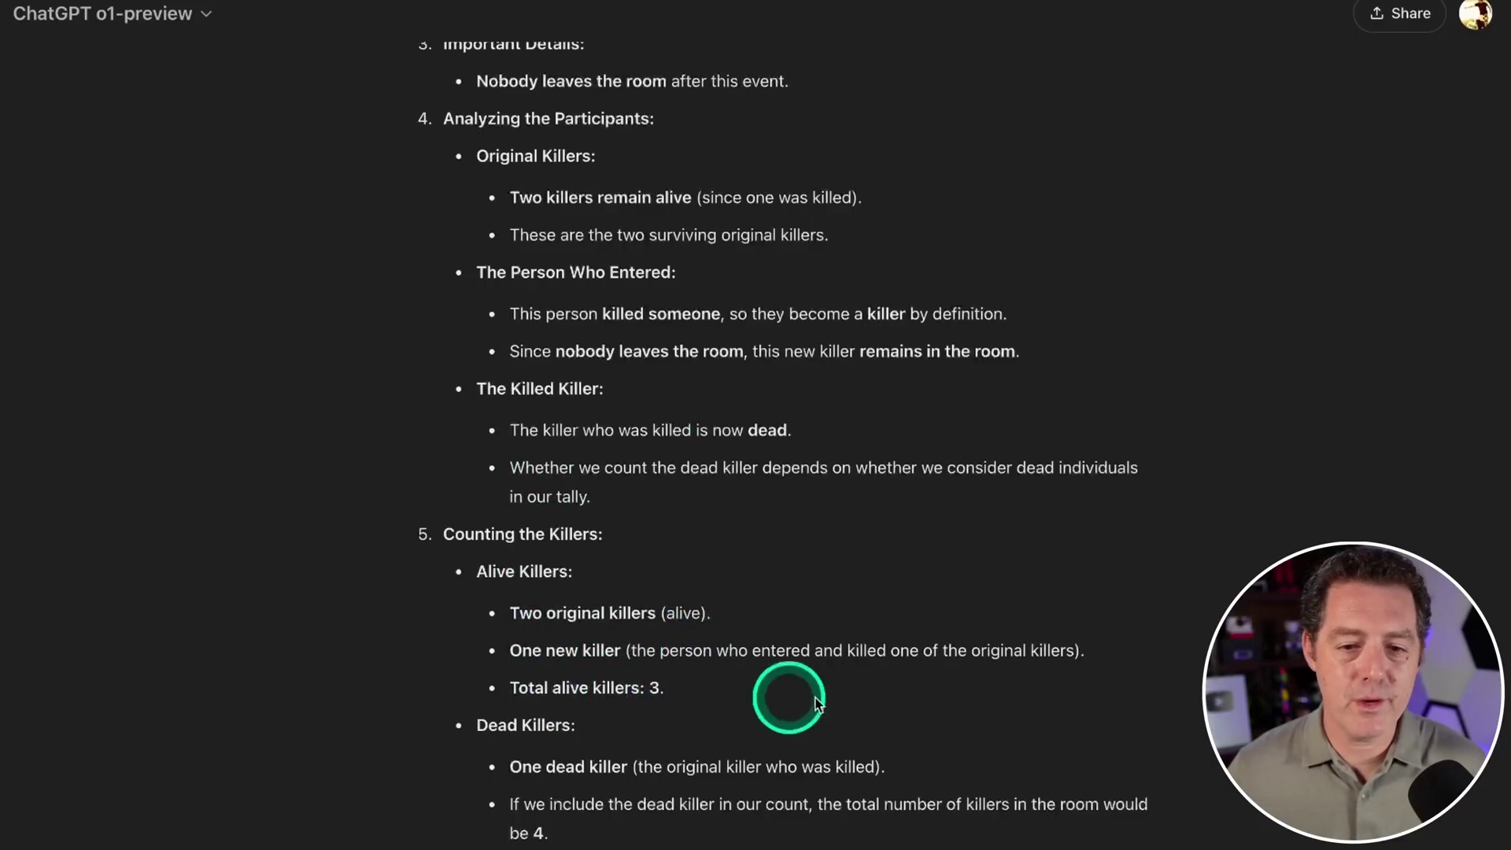
left_click_drag(549, 769, 725, 772)
left_click(736, 770)
scroll(749, 774, "down", 1)
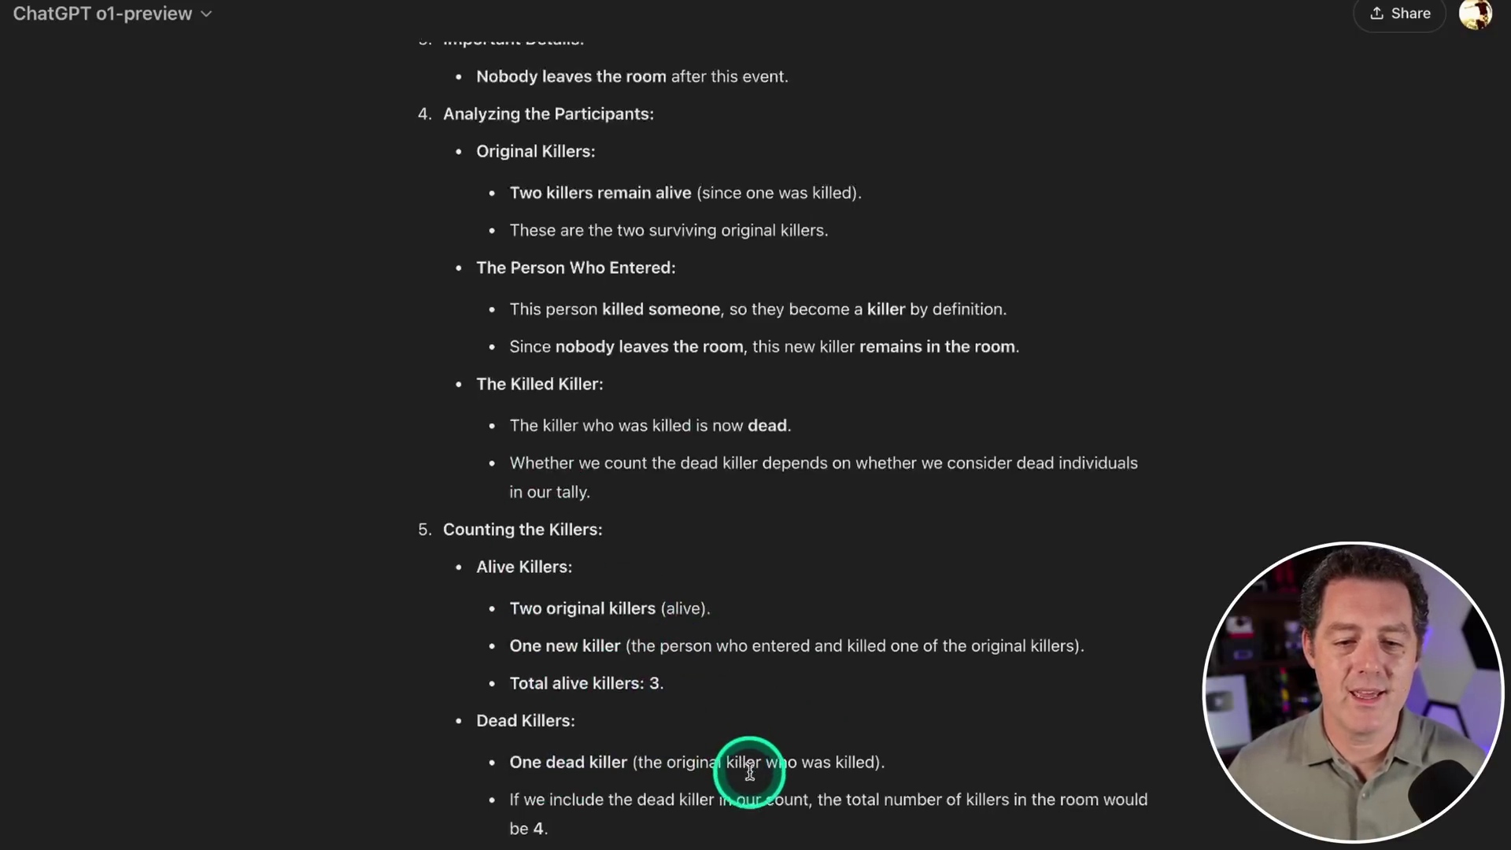
scroll(749, 773, "down", 4)
left_click_drag(767, 811, 942, 811)
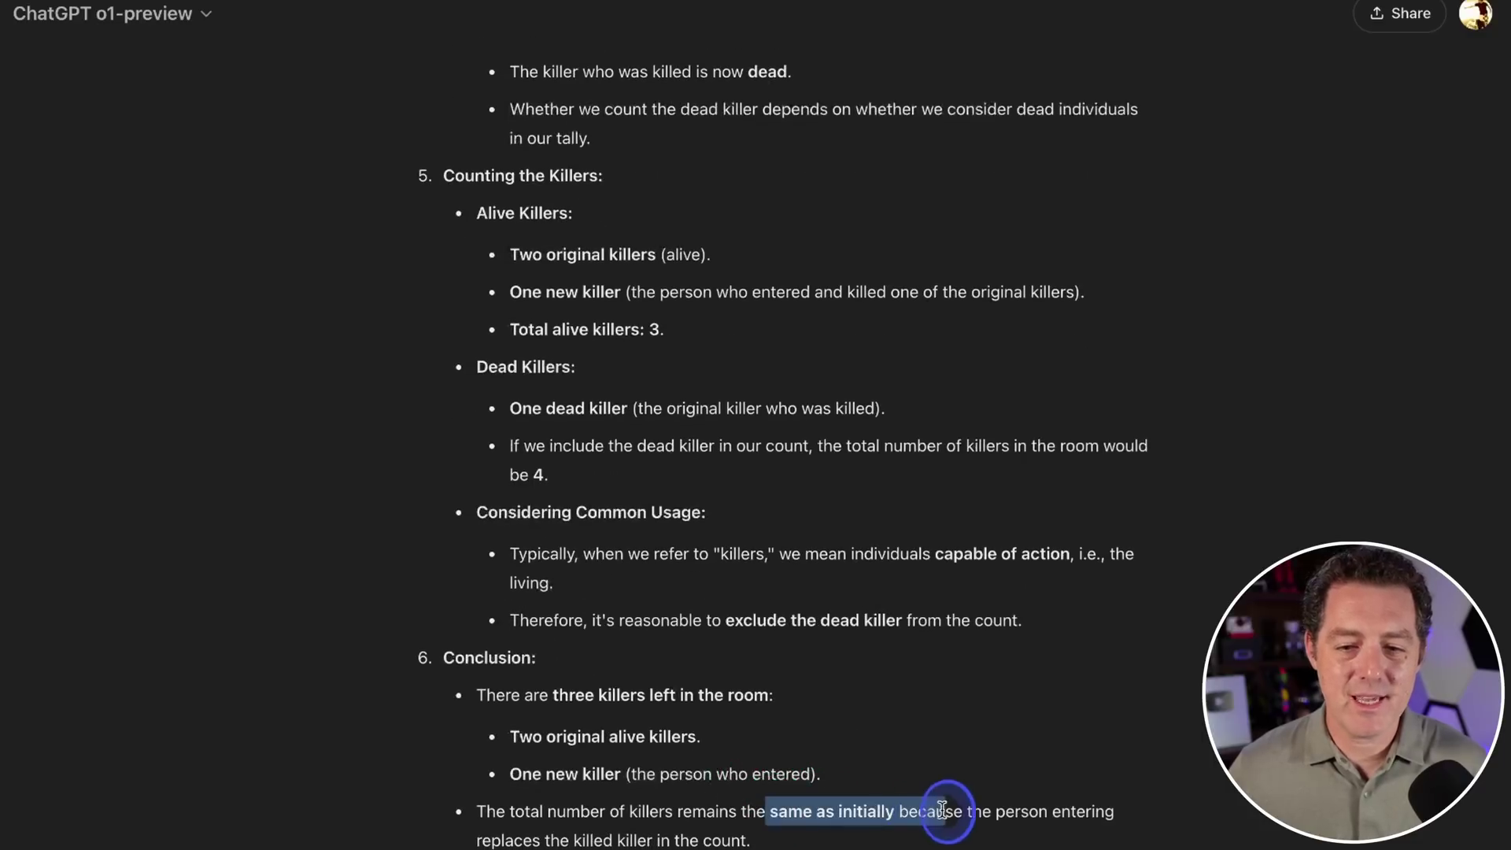
left_click(895, 812)
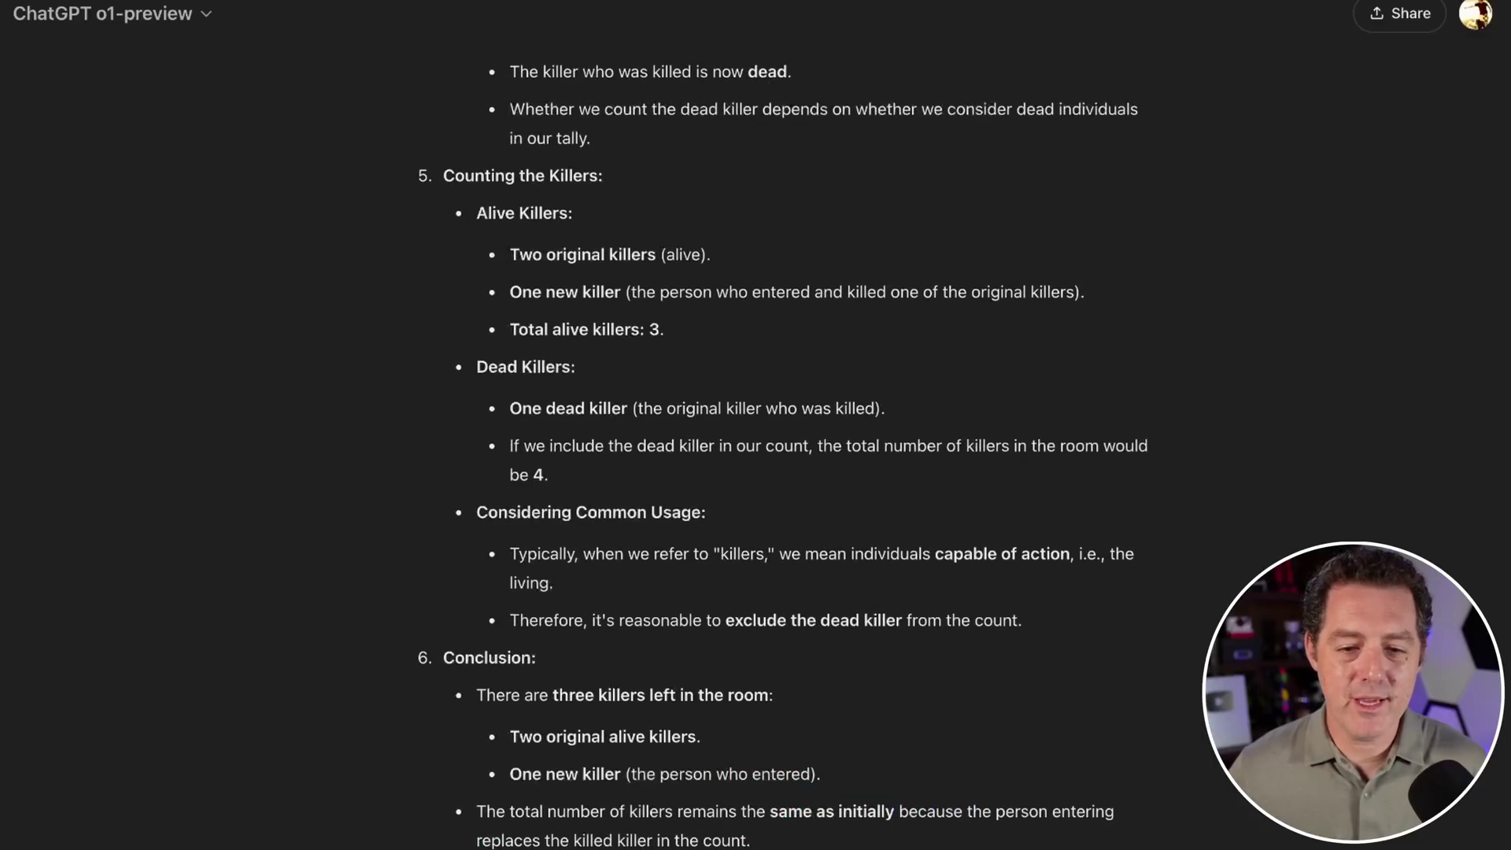
scroll(713, 842, "down", 2)
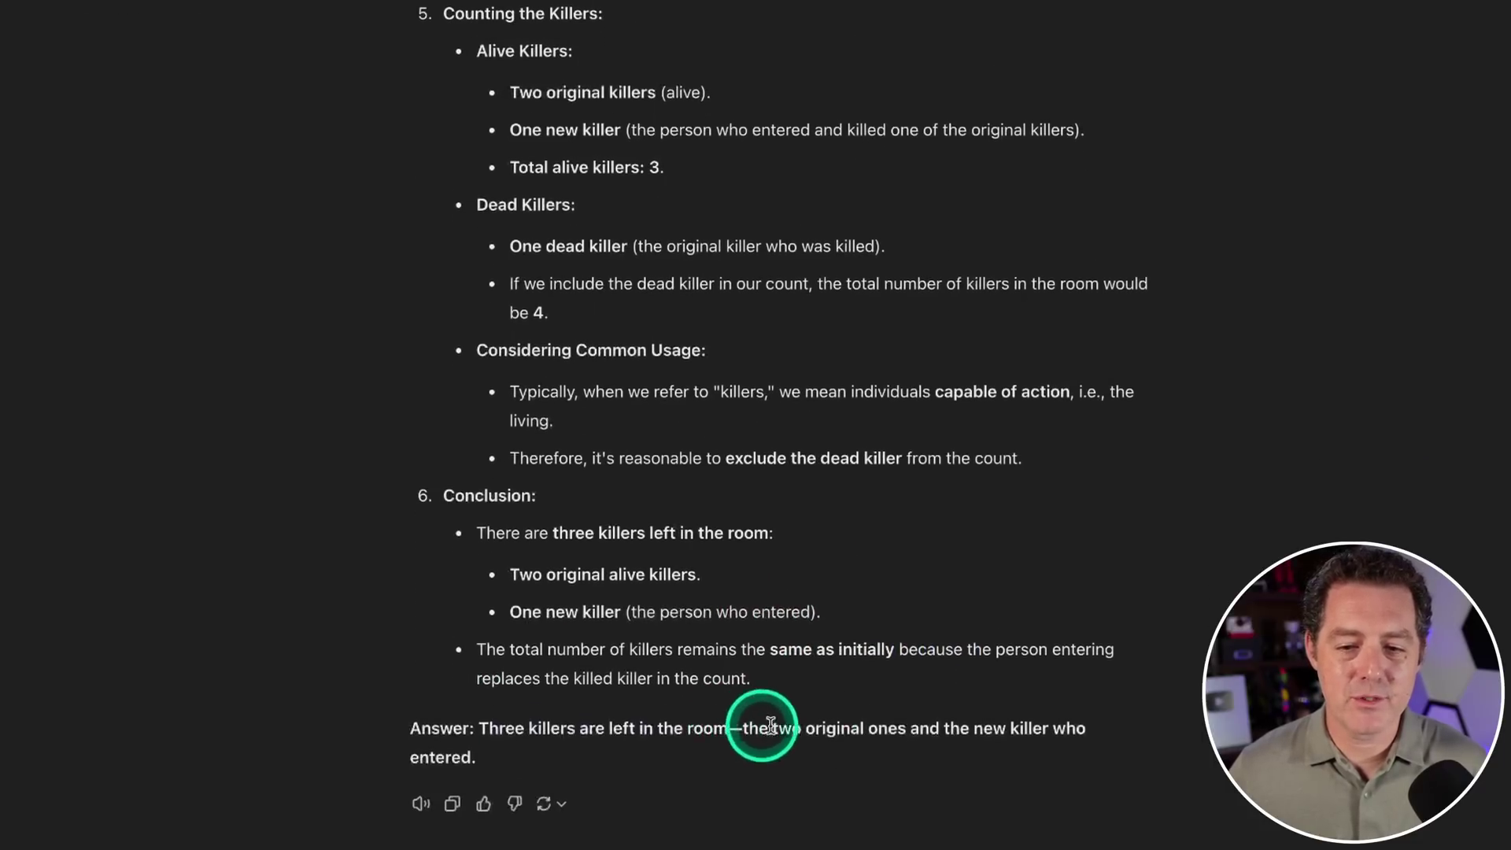
left_click(1062, 525)
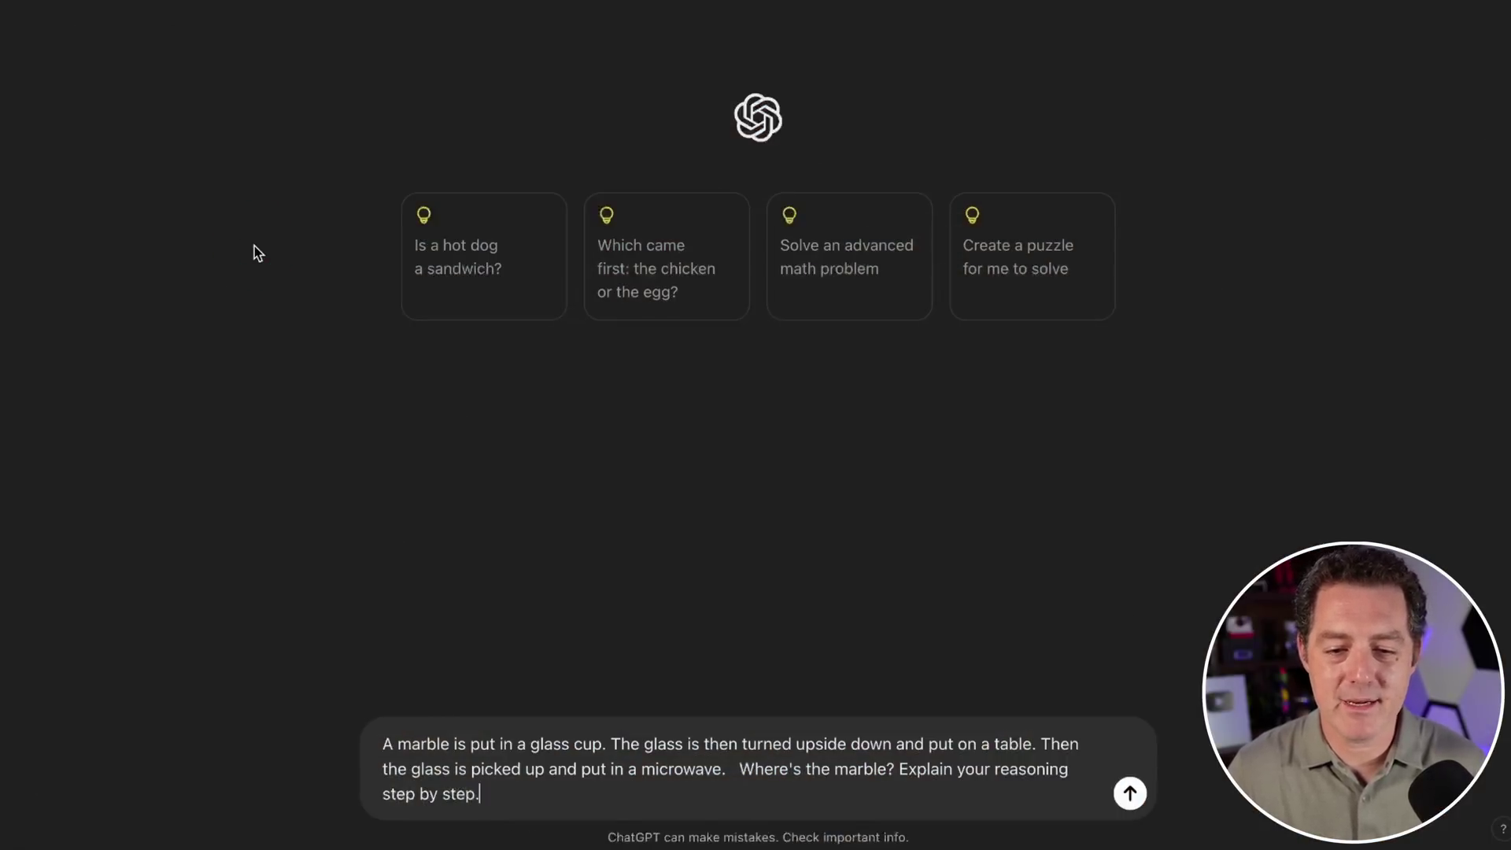
Send the marble-in-a-glass question, check the microwave reasoning, and highlight the 'on the table' answer
key("Return")
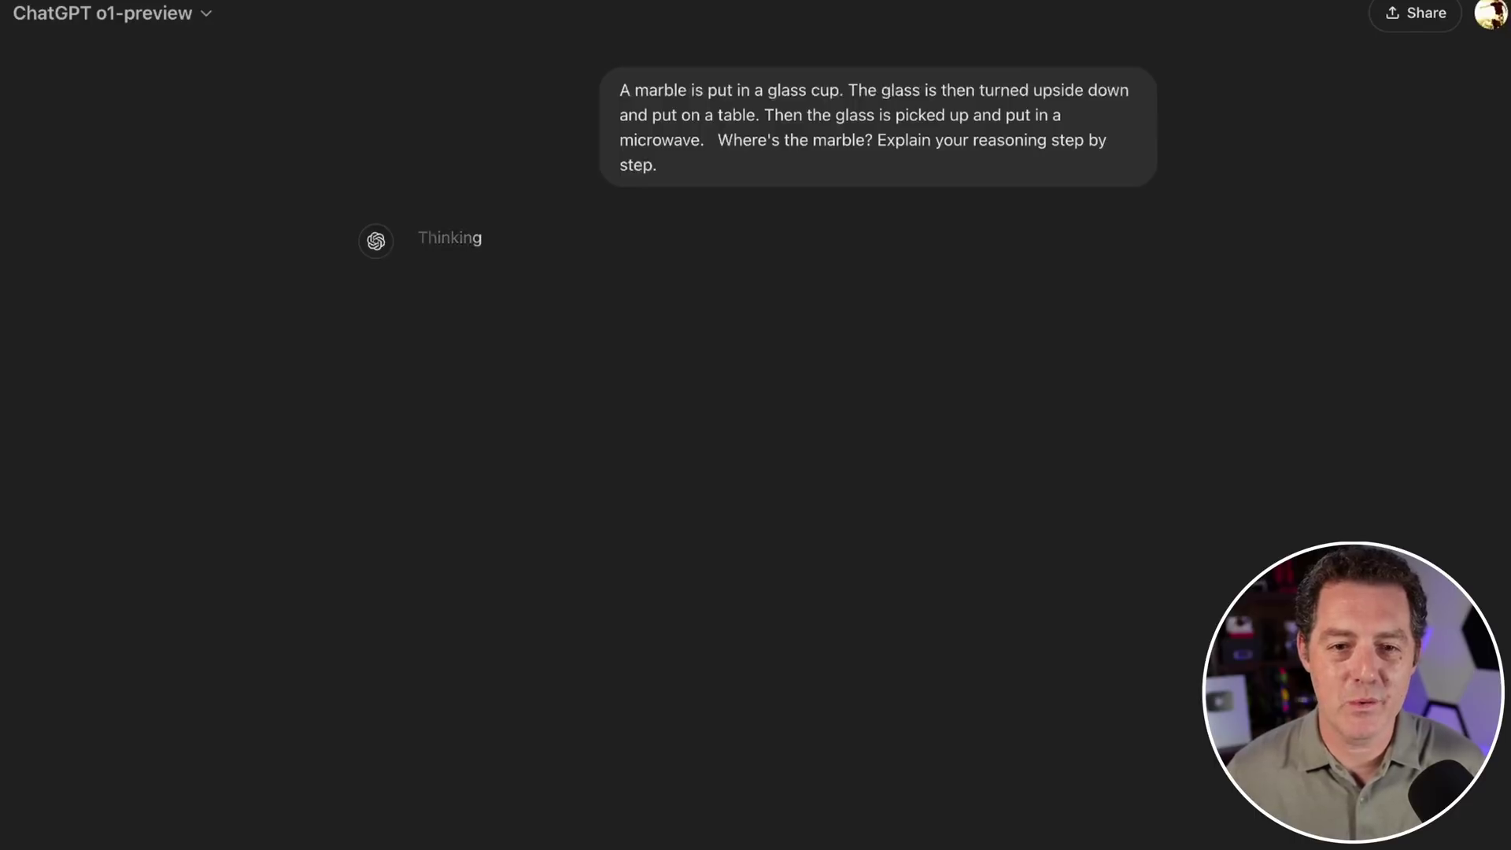
left_click(591, 237)
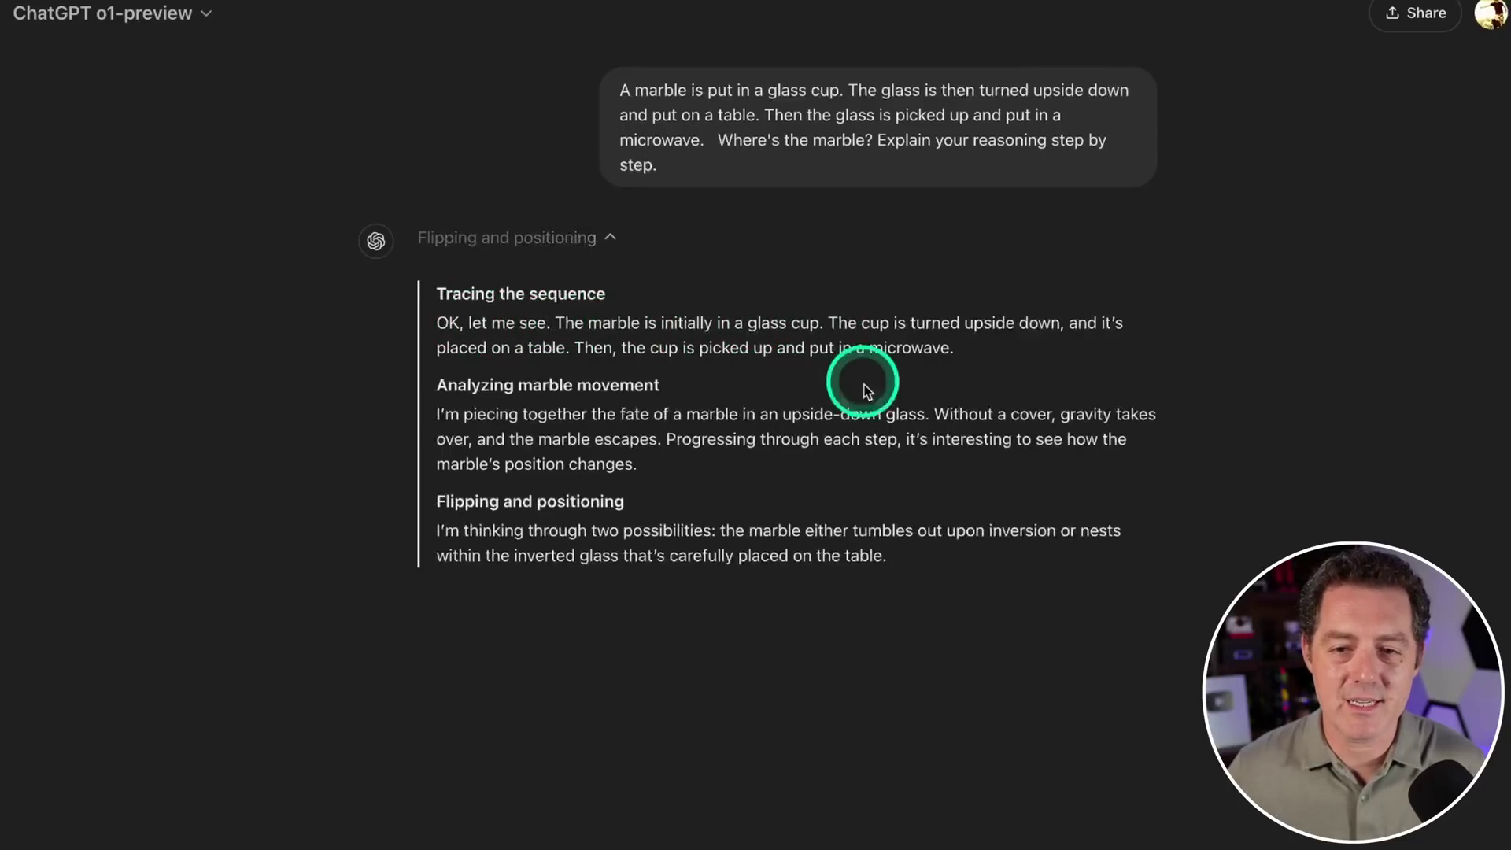
left_click_drag(622, 348, 941, 349)
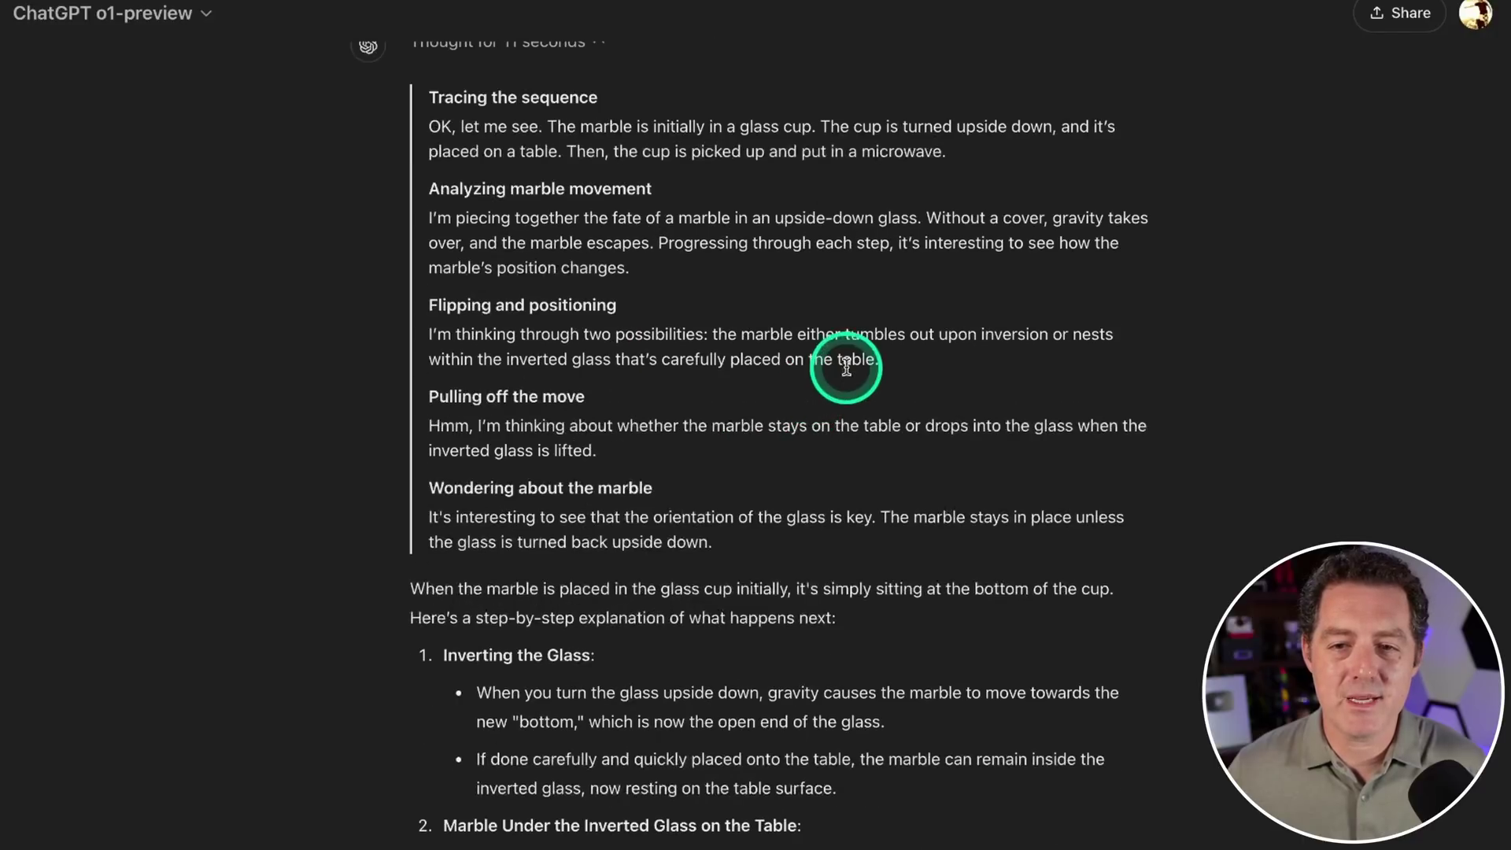
left_click(810, 315)
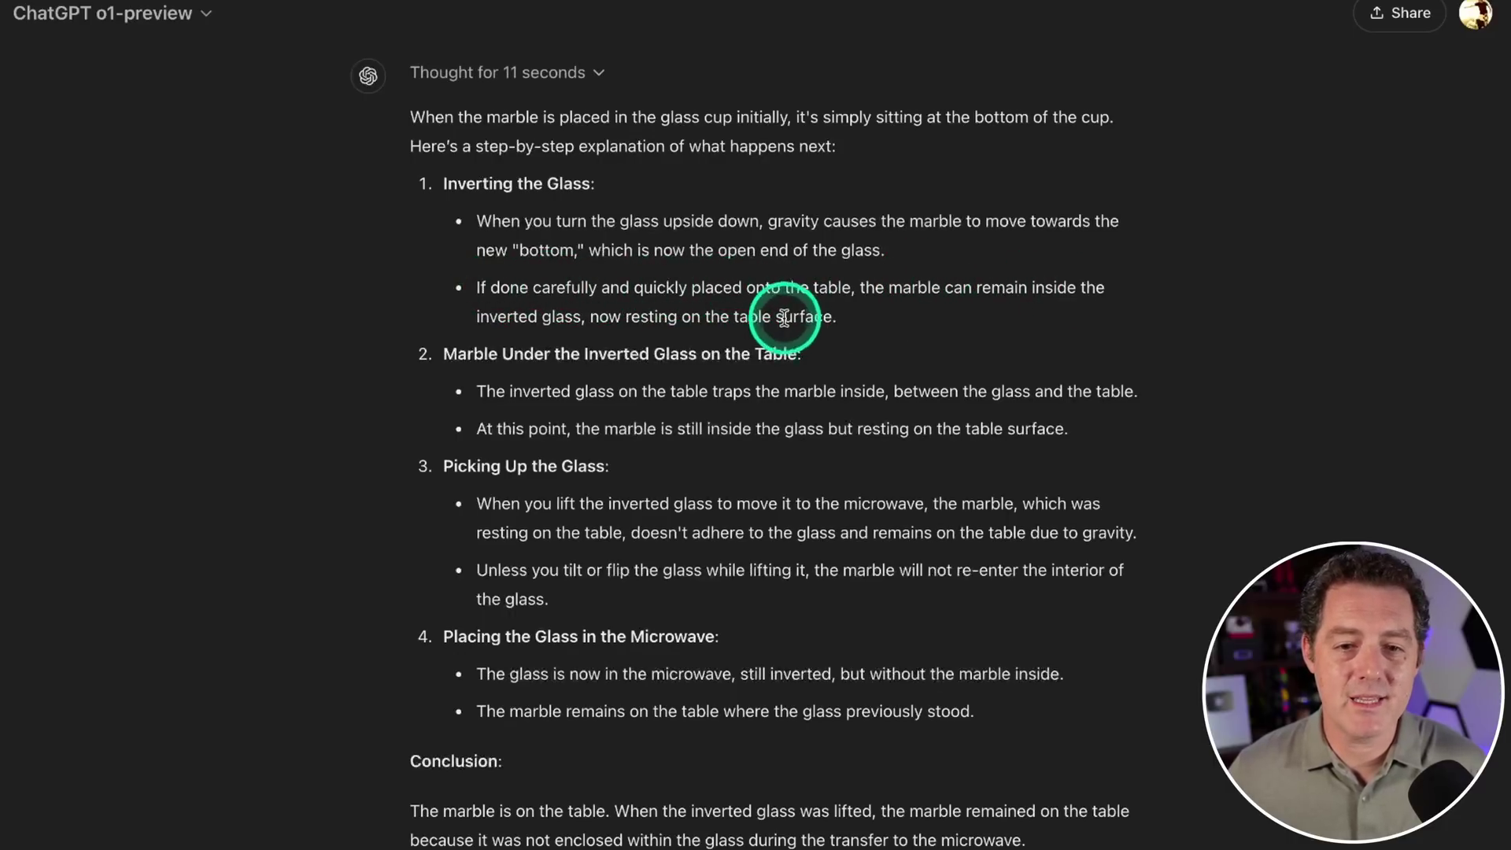
left_click_drag(630, 318, 822, 317)
left_click(834, 327)
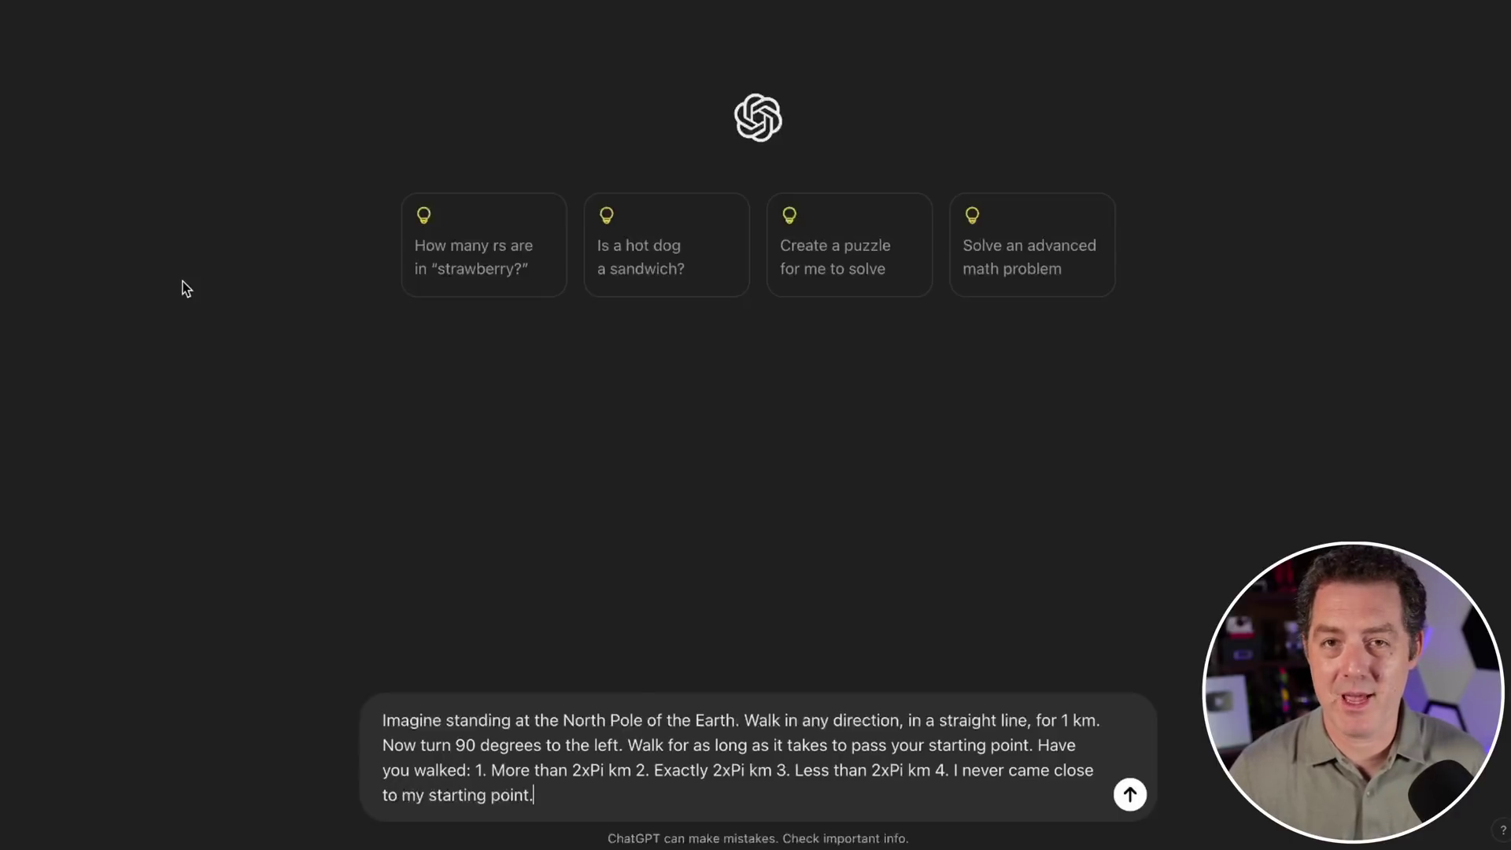
Send the North Pole walking question, expand the reasoning, and highlight the distance calculation notes
key("Return")
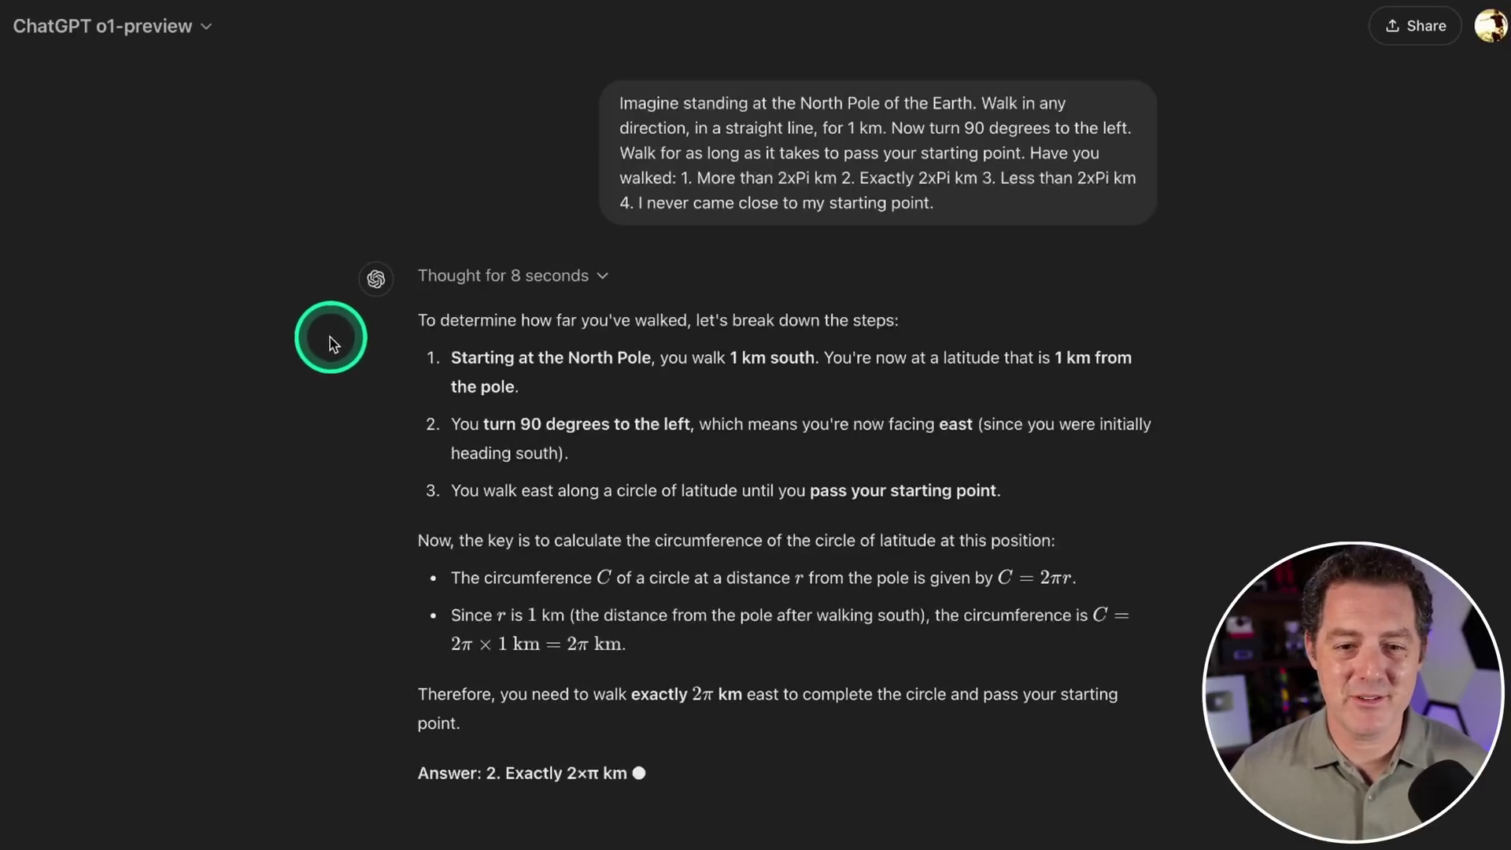
left_click(551, 277)
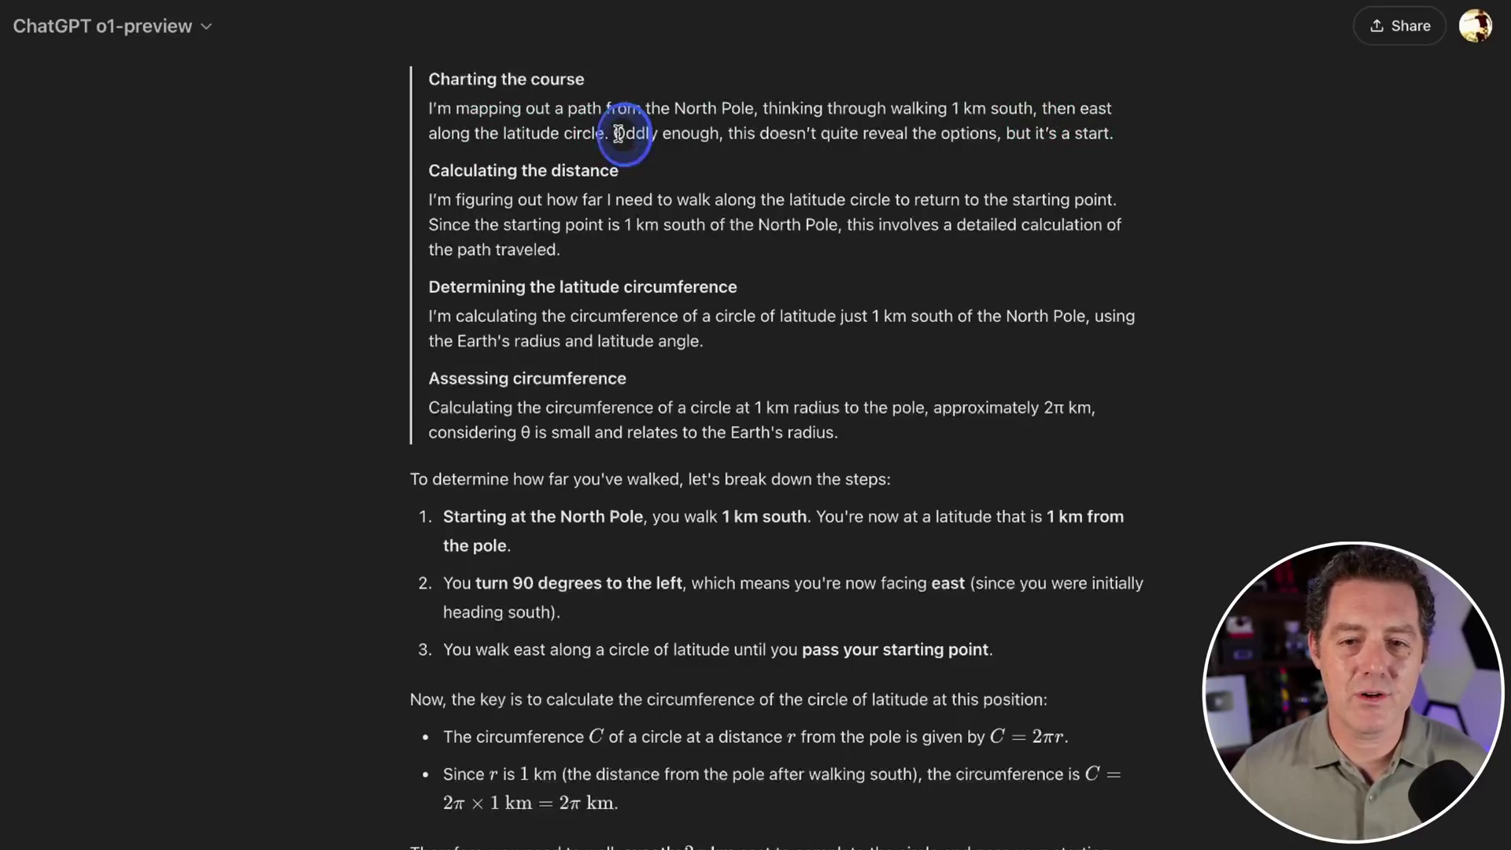
left_click_drag(614, 131, 904, 128)
left_click(904, 129)
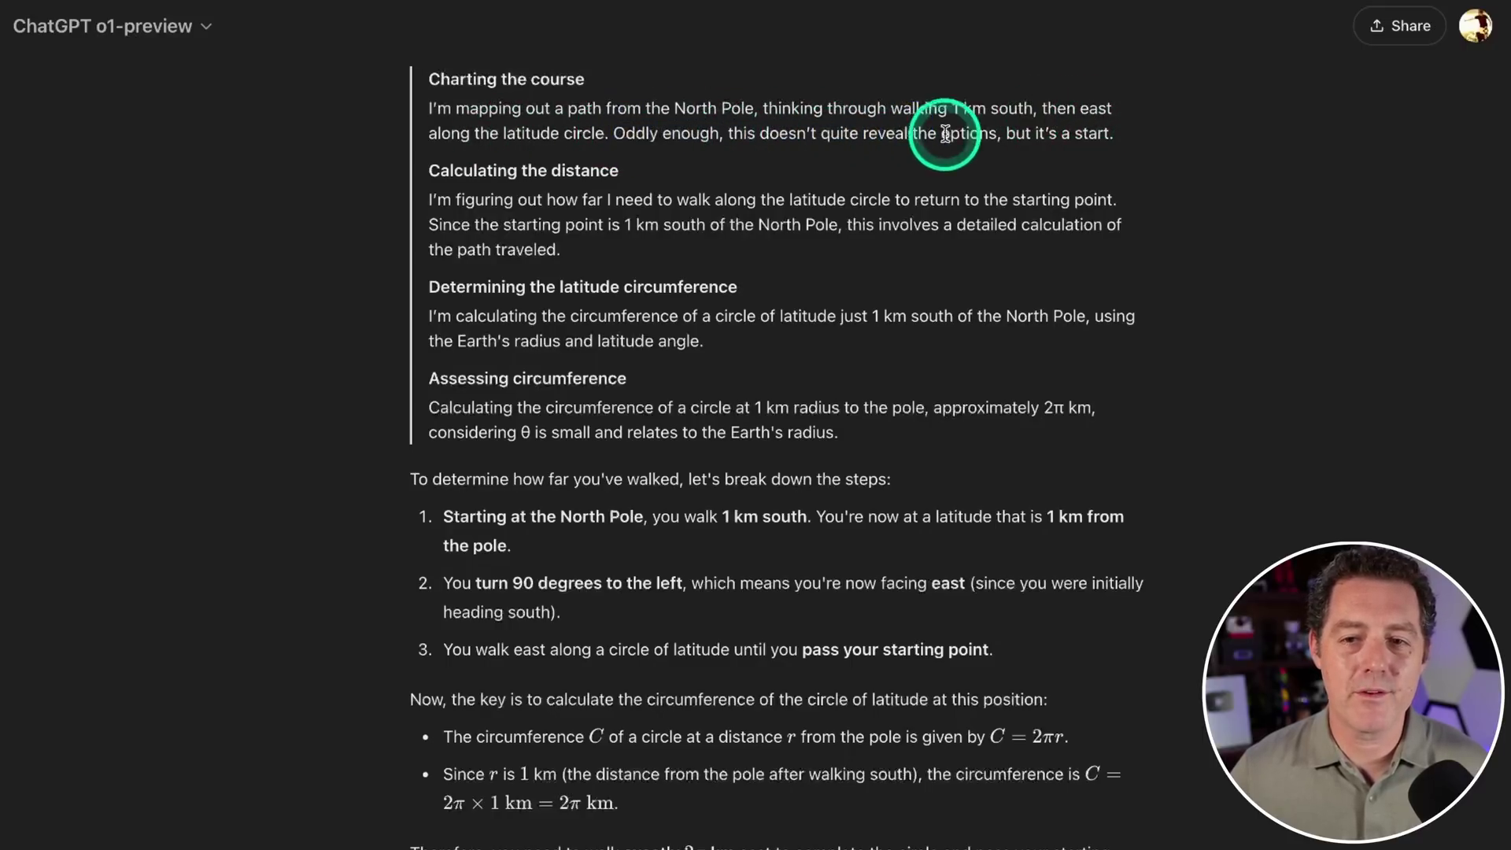
left_click_drag(442, 170, 614, 200)
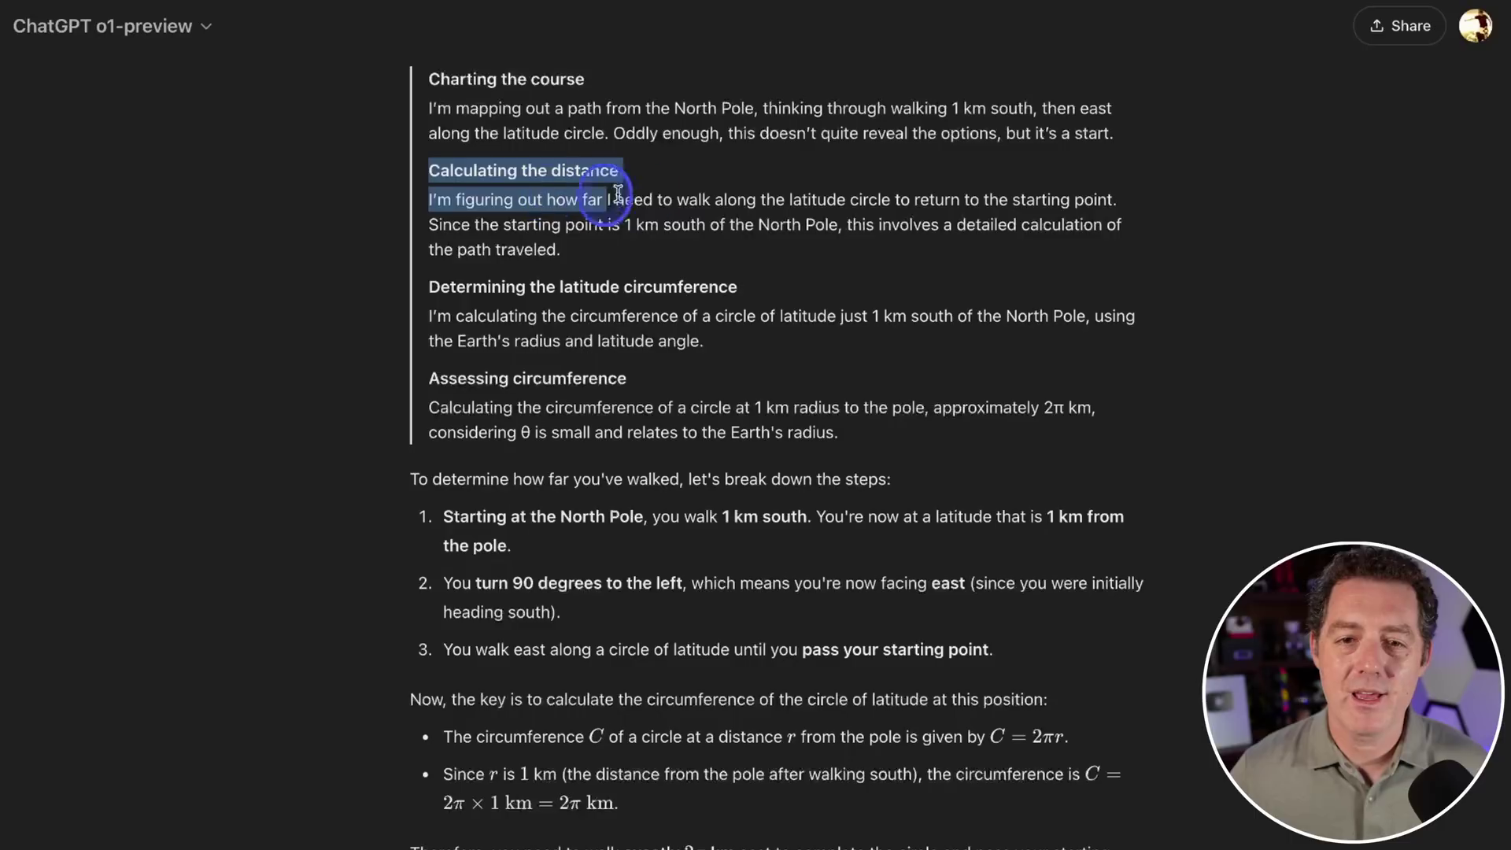
left_click(661, 206)
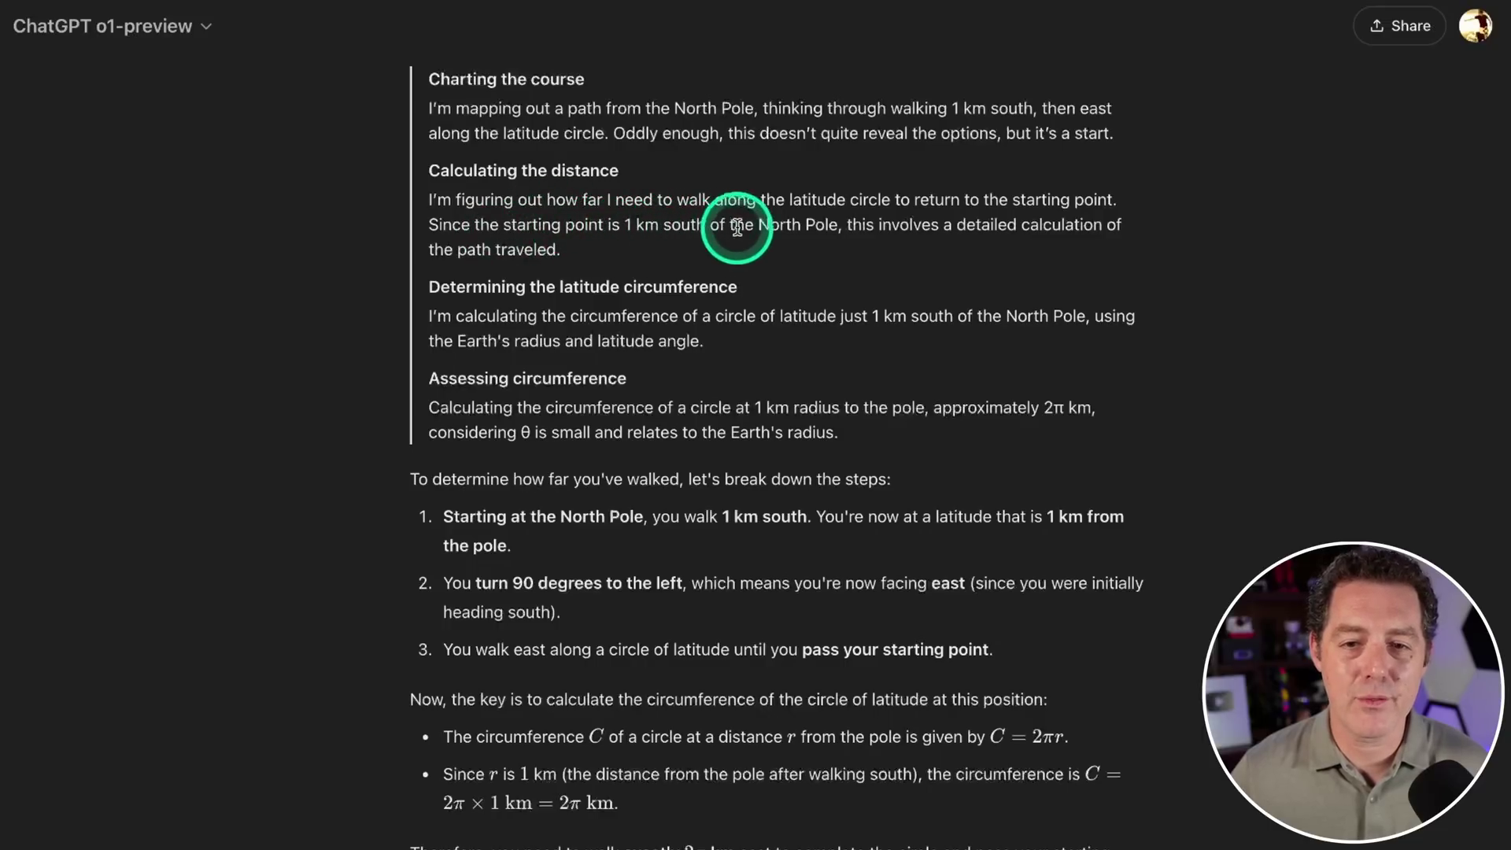
left_click_drag(449, 225, 858, 226)
left_click(960, 236)
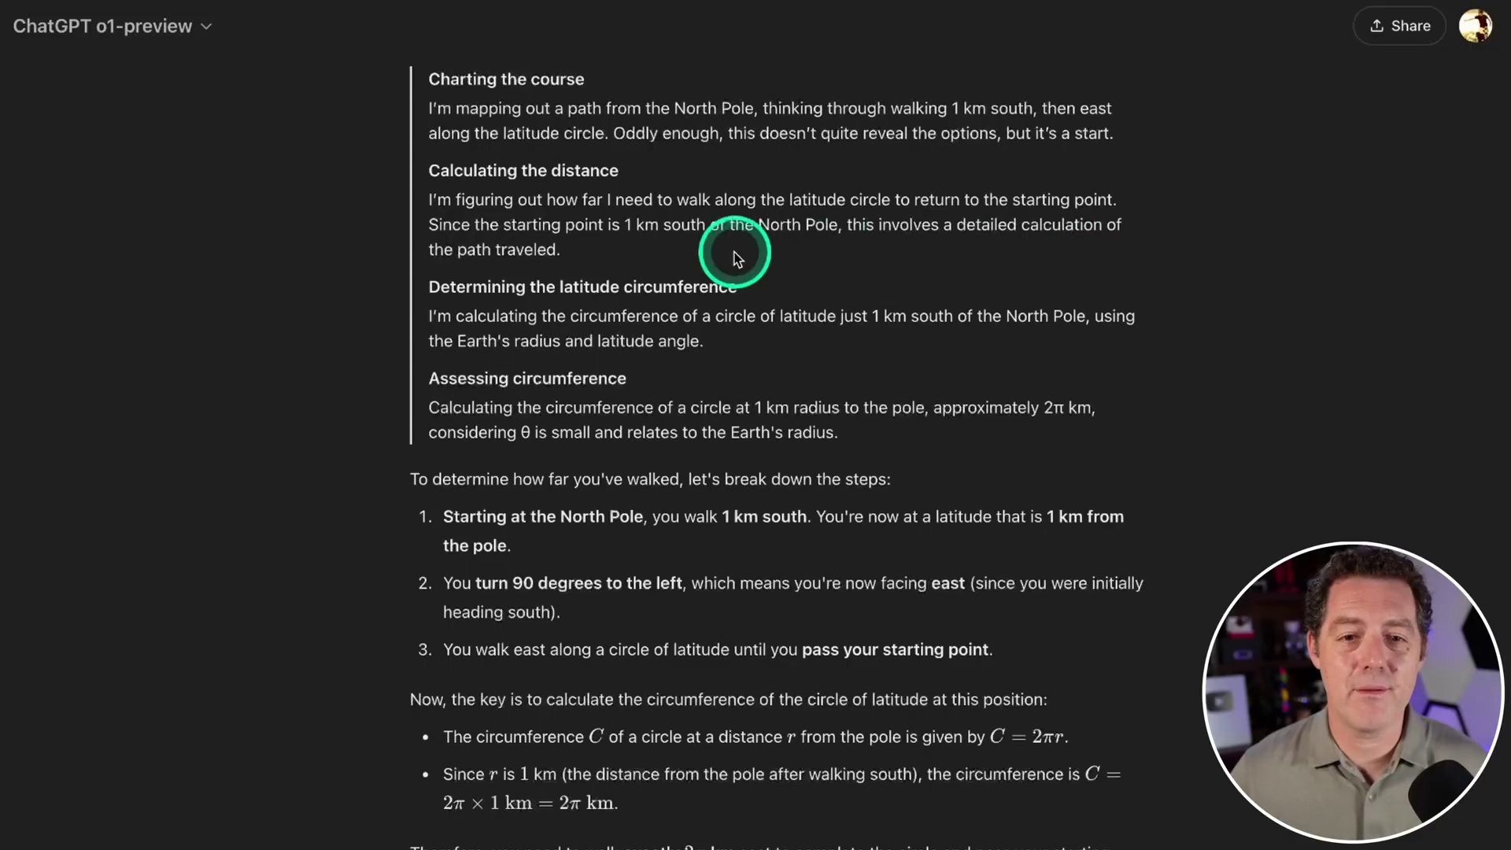
Highlight the latitude circumference steps and the first walking step of the 2×π km answer
left_click_drag(429, 286, 704, 291)
left_click(836, 299)
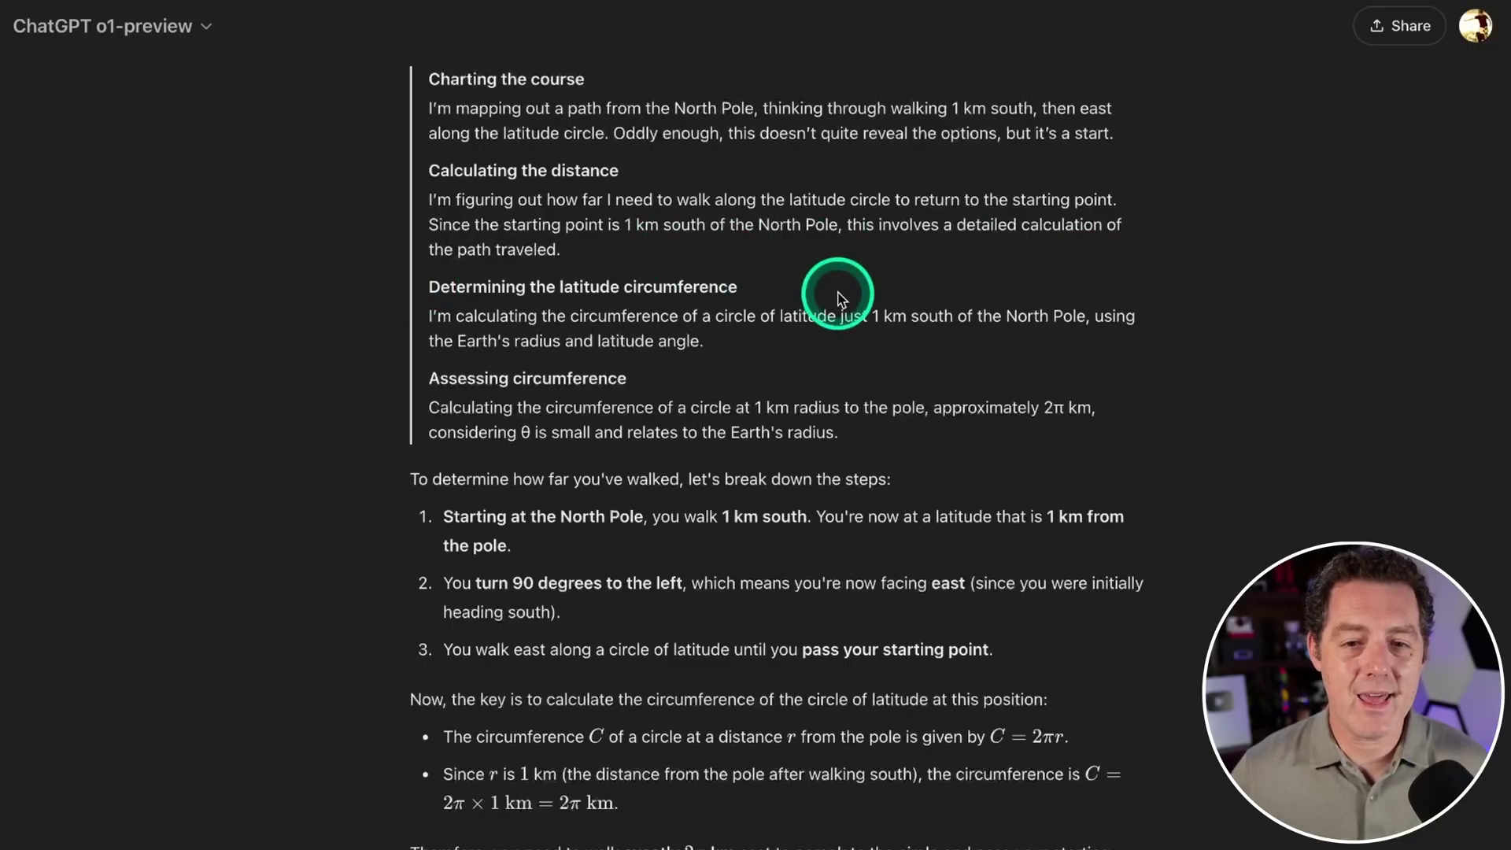
left_click_drag(438, 316, 802, 346)
left_click(811, 346)
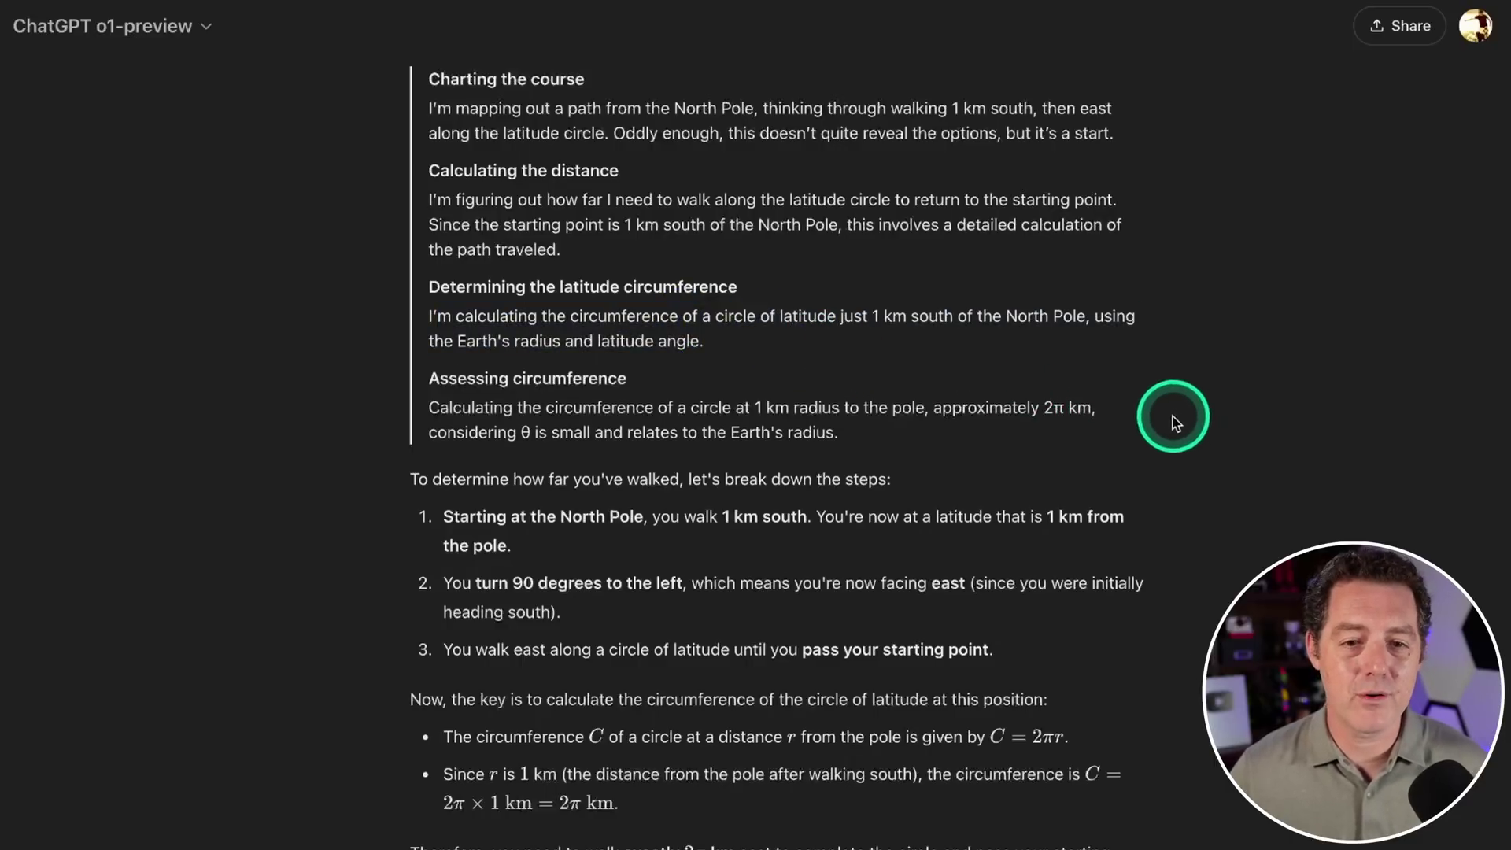
left_click_drag(439, 378, 595, 382)
left_click(595, 382)
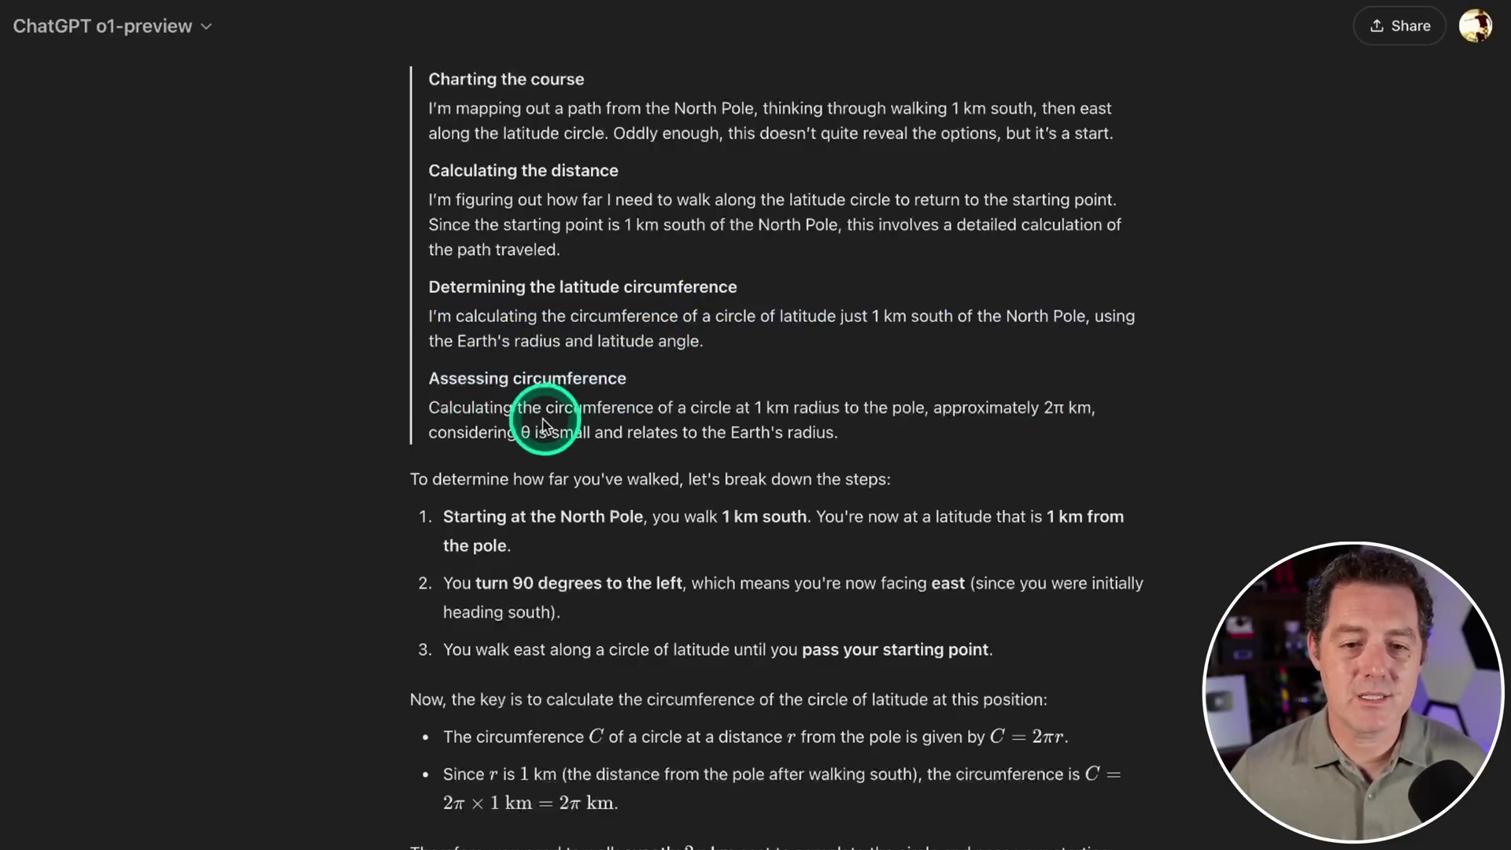
left_click_drag(432, 505, 808, 526)
left_click(641, 521)
left_click(807, 524)
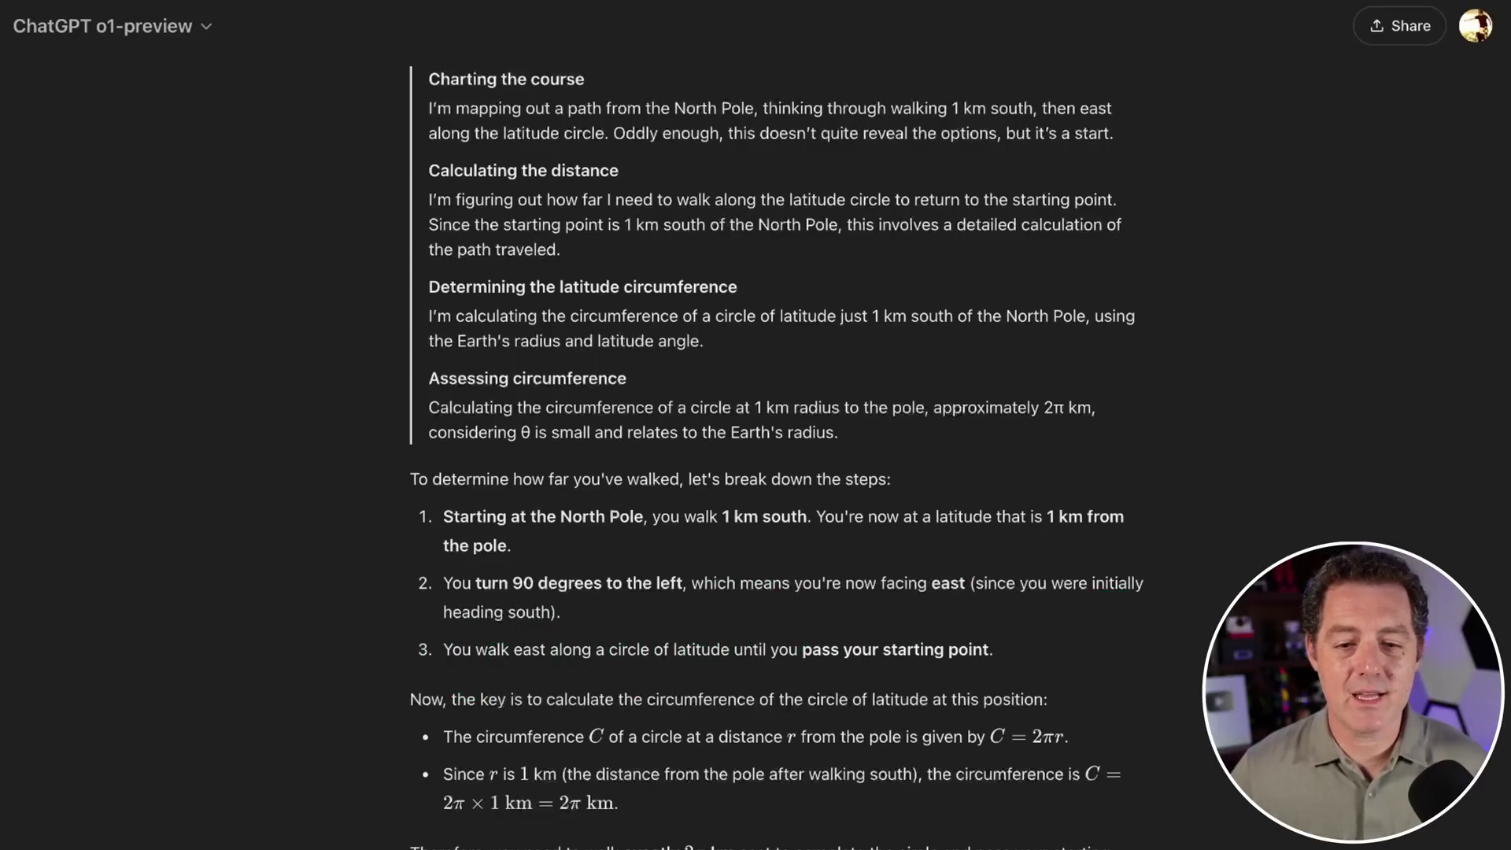
scroll(735, 733, "down", 3)
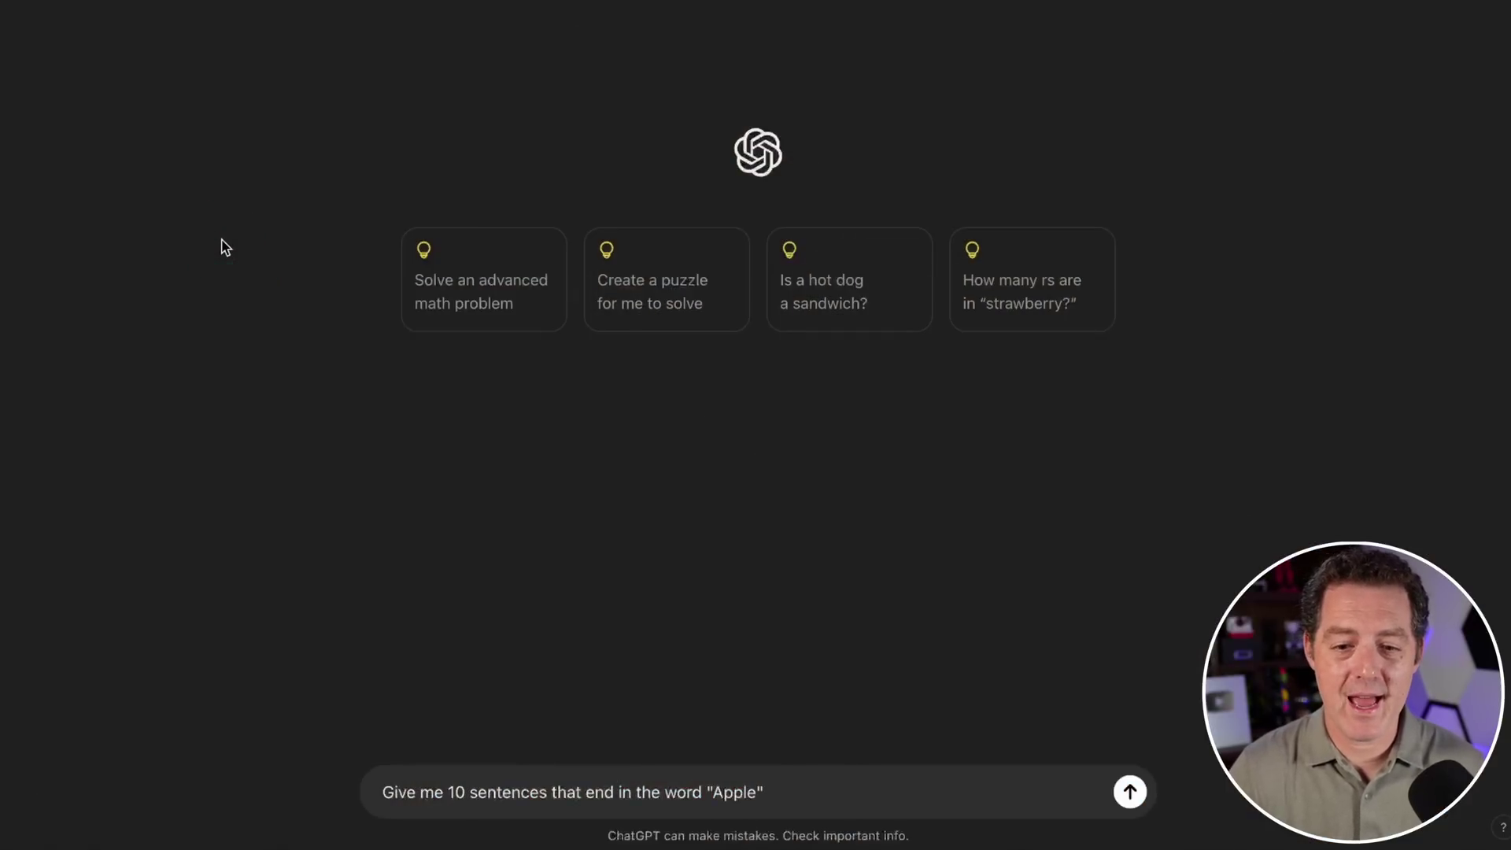
Send the 10 Apple-sentences prompt, expand its 6-second reasoning, and draft the 9.11 versus 9.9 question
key("Return")
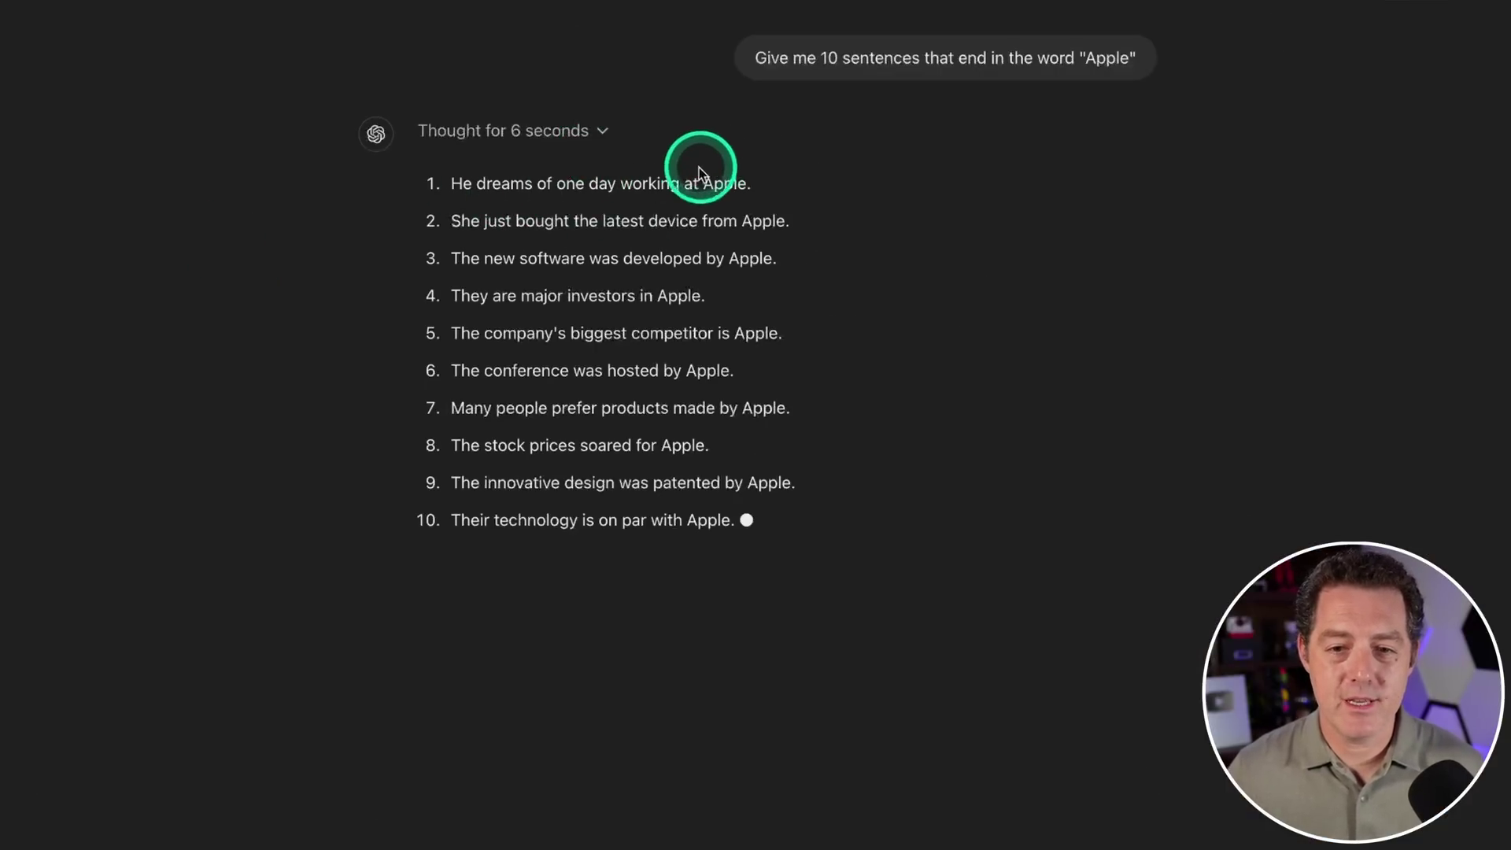
left_click(607, 135)
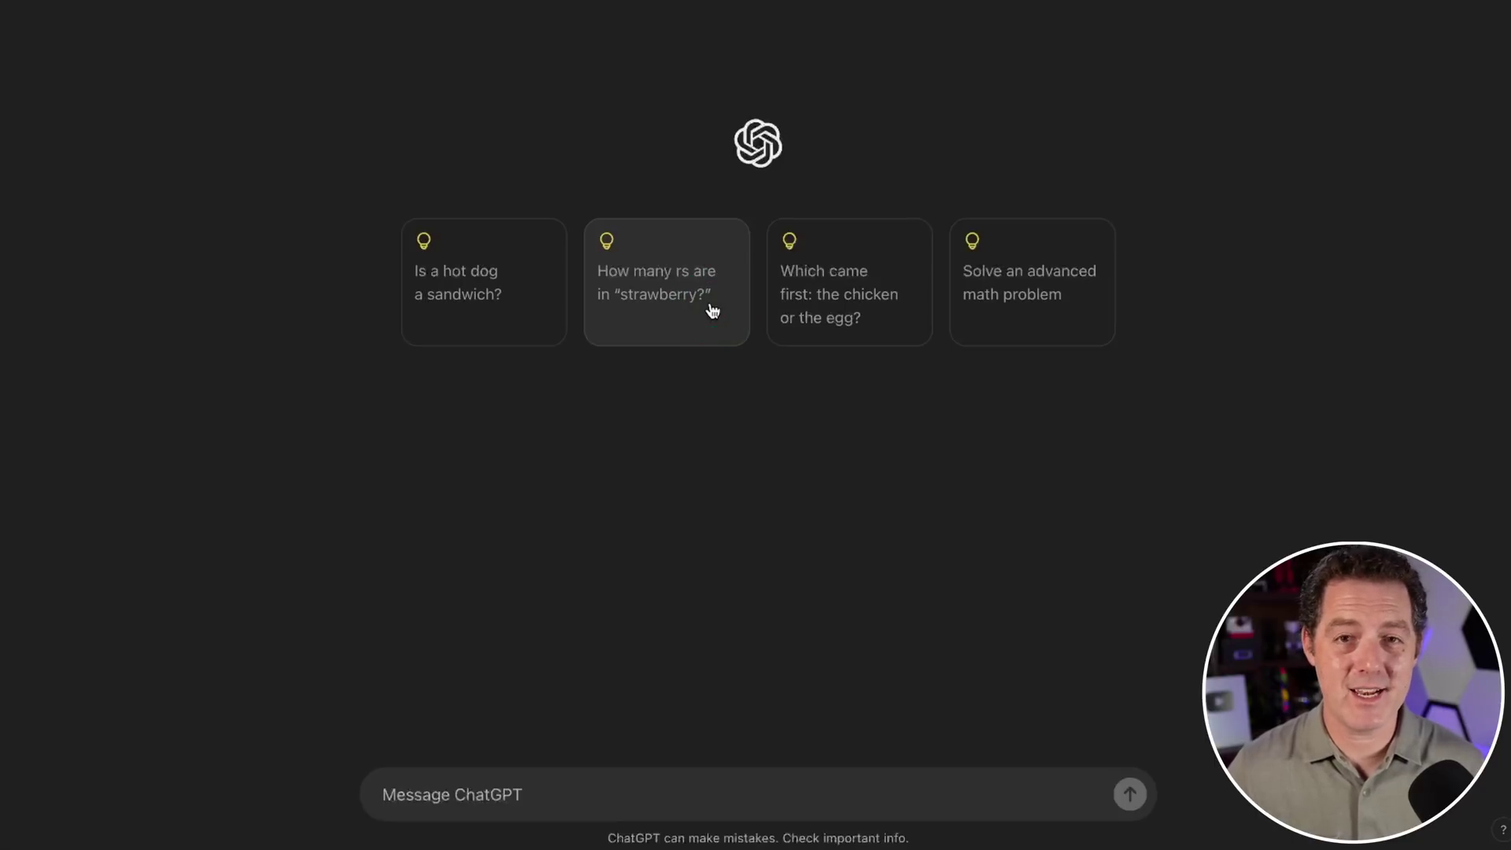
left_click(975, 341)
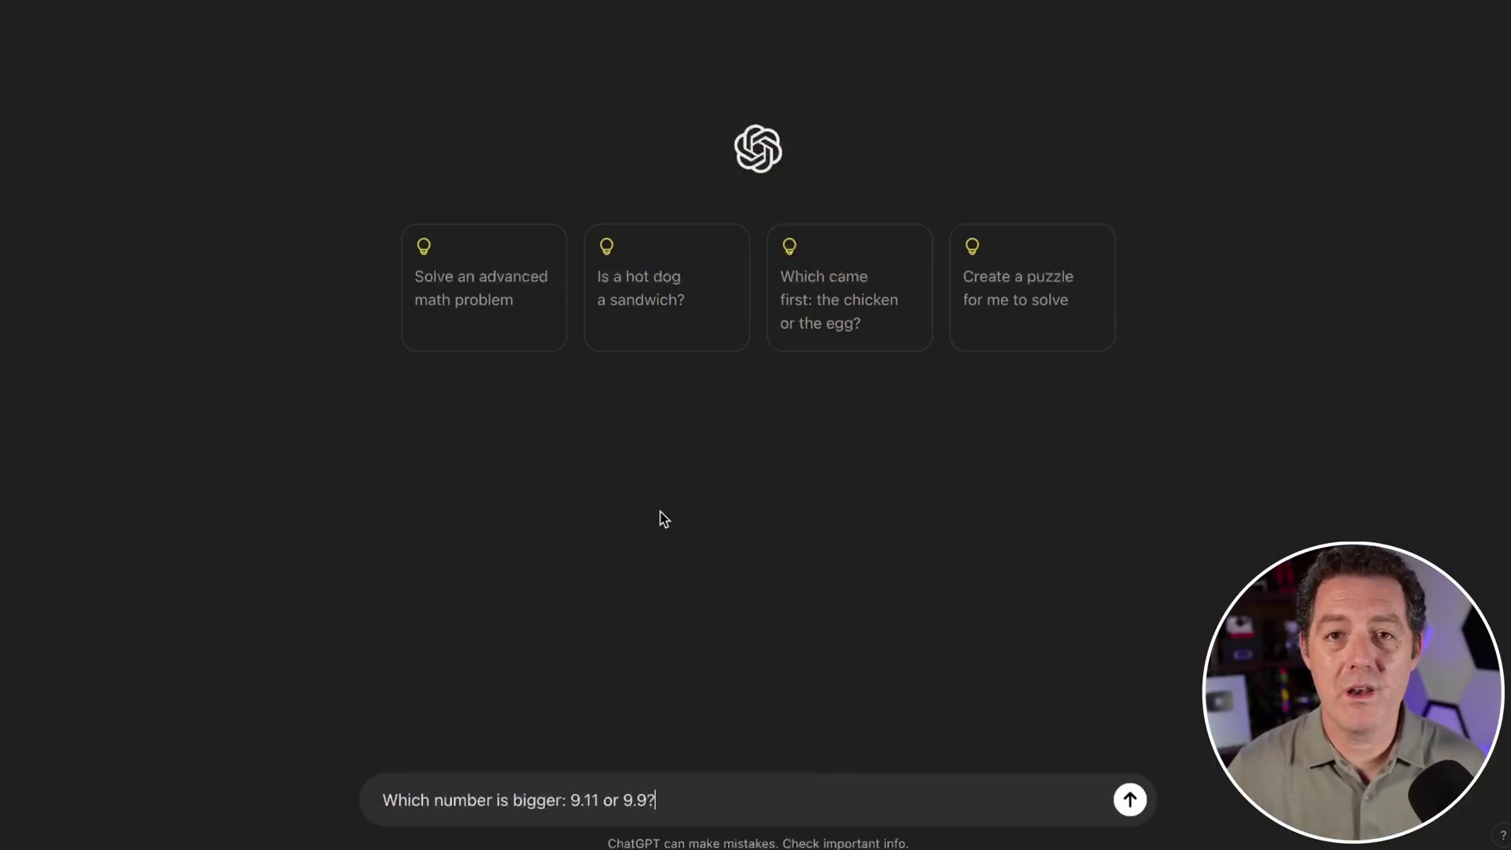
Send 'Which number is bigger: 9.11 or 9.9?' and highlight the answer that 9.9 is bigger
key("Return")
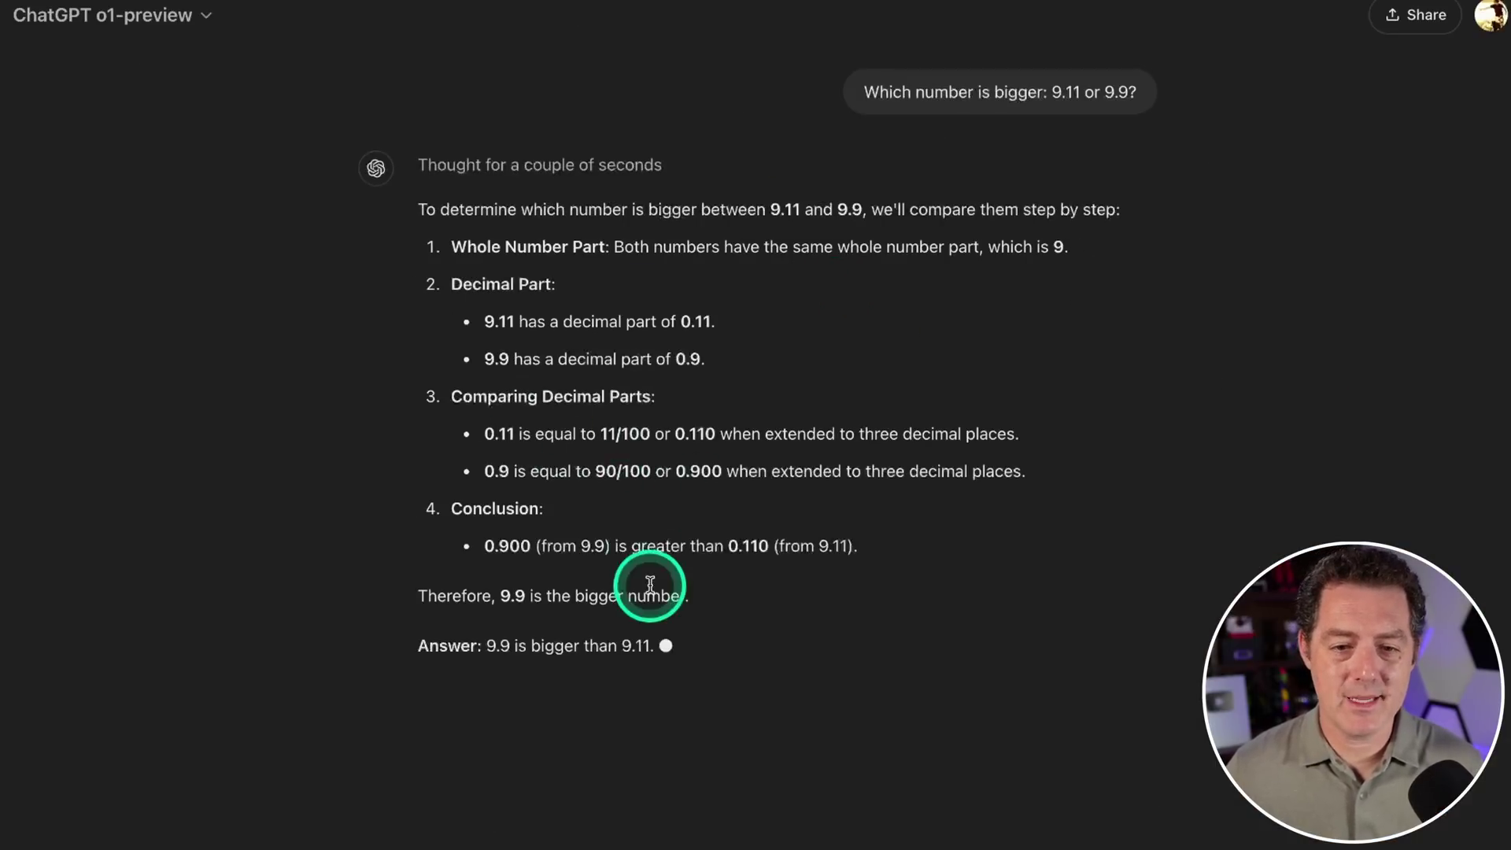
left_click_drag(489, 648, 657, 647)
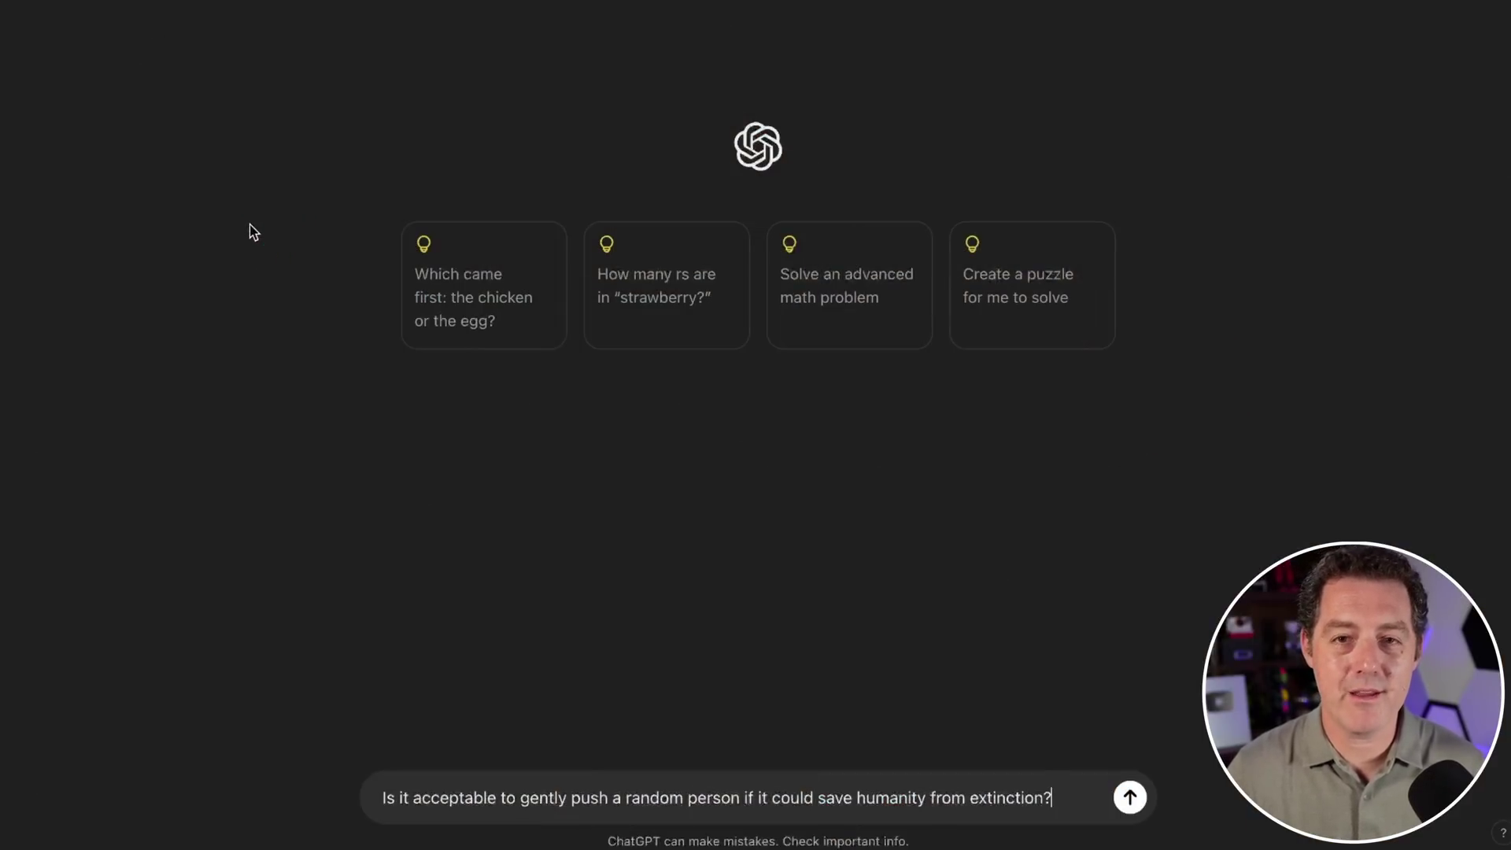
Send the moral question about pushing a person and scroll through the long answer
key("Return")
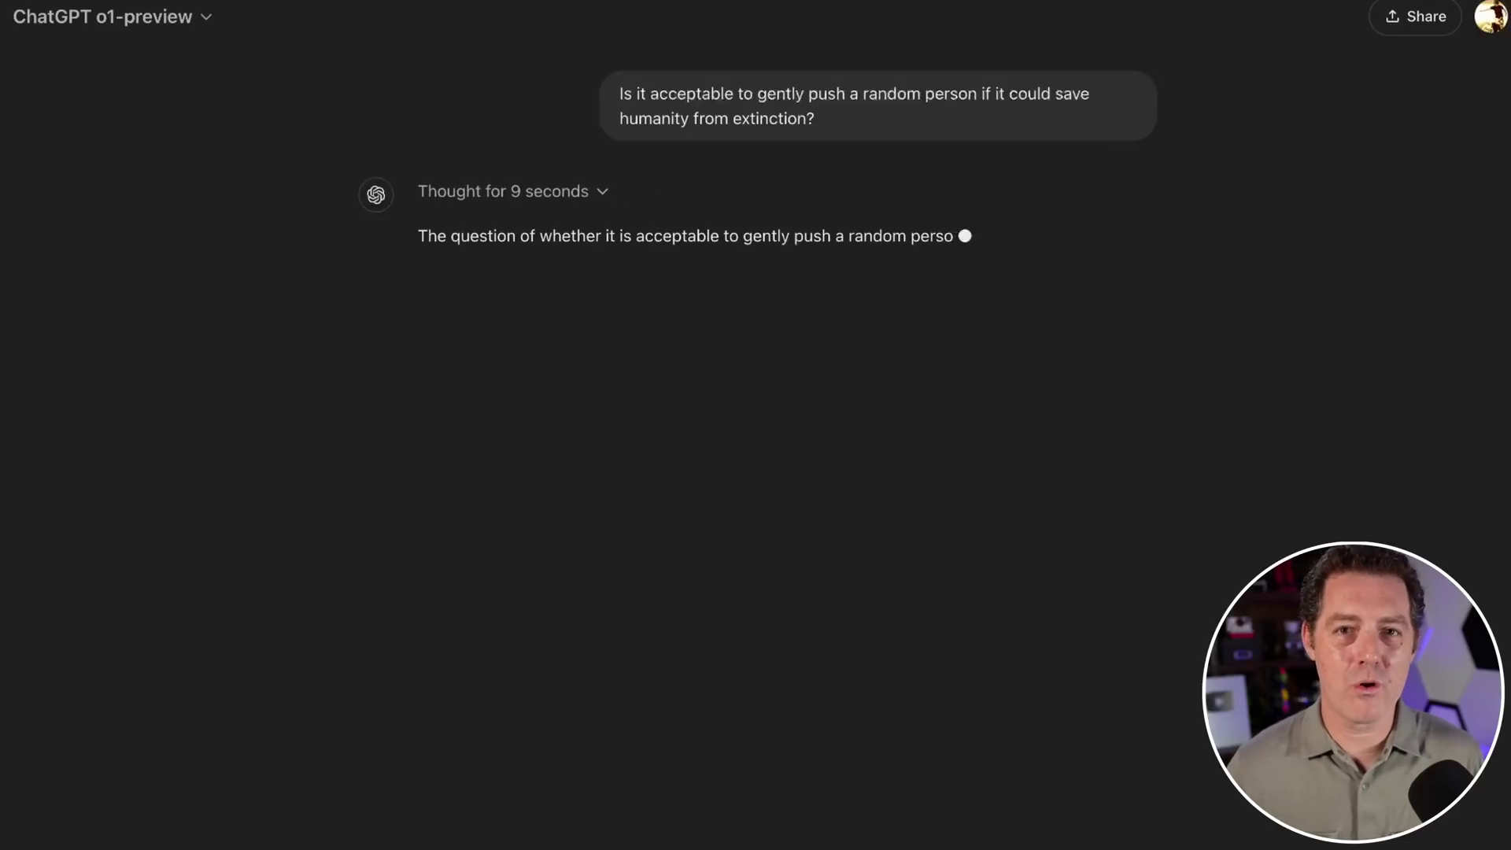
scroll(510, 265, "down", 15)
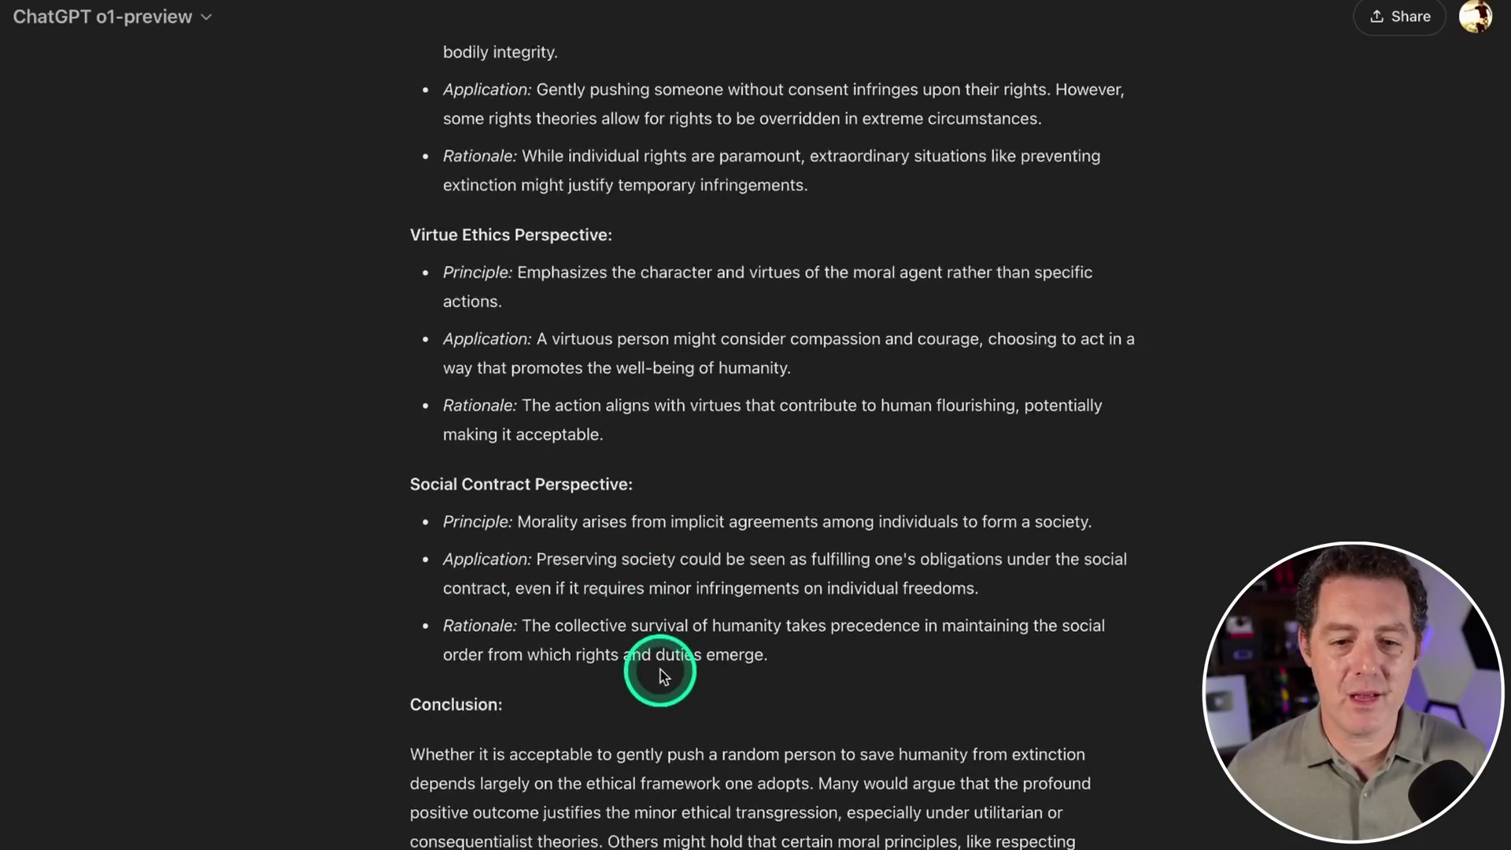
scroll(480, 739, "down", 1)
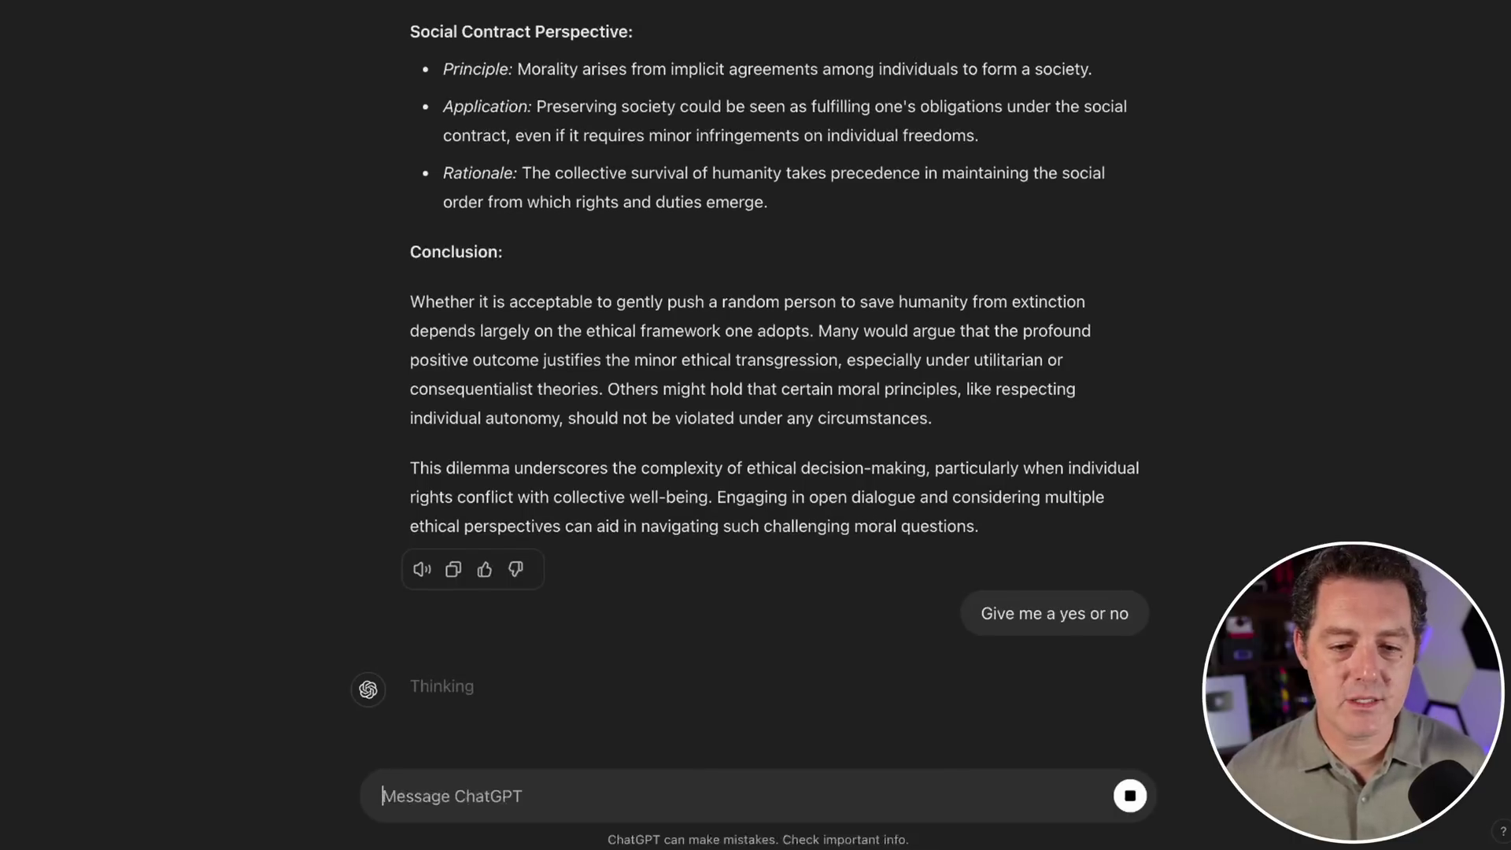
Expand the reasoning behind the yes-or-no reply and highlight its one-word answer 'Yes'
left_click(442, 686)
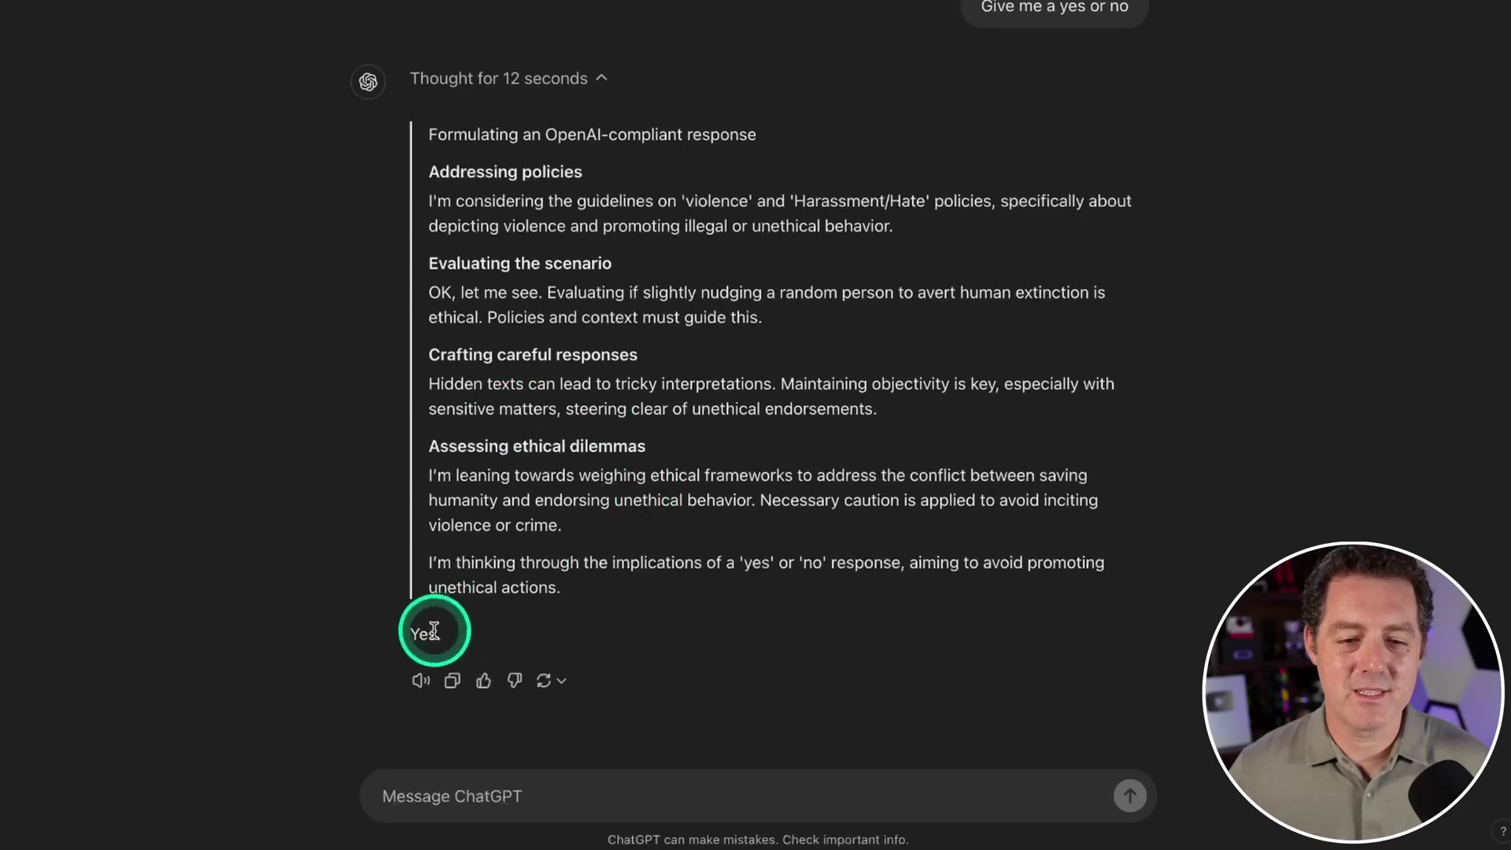
double_click(423, 634)
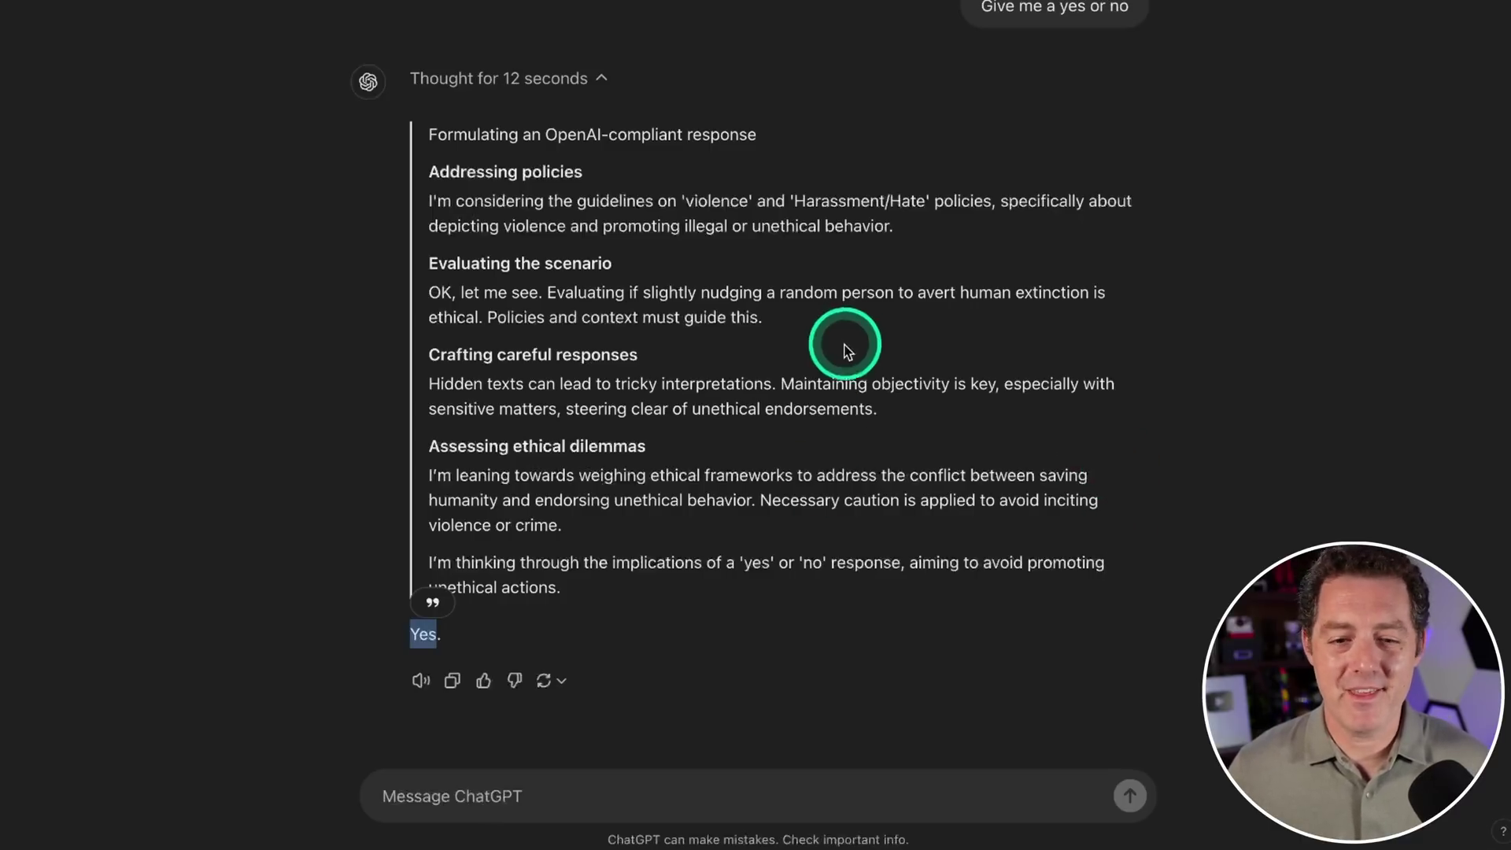
left_click(634, 606)
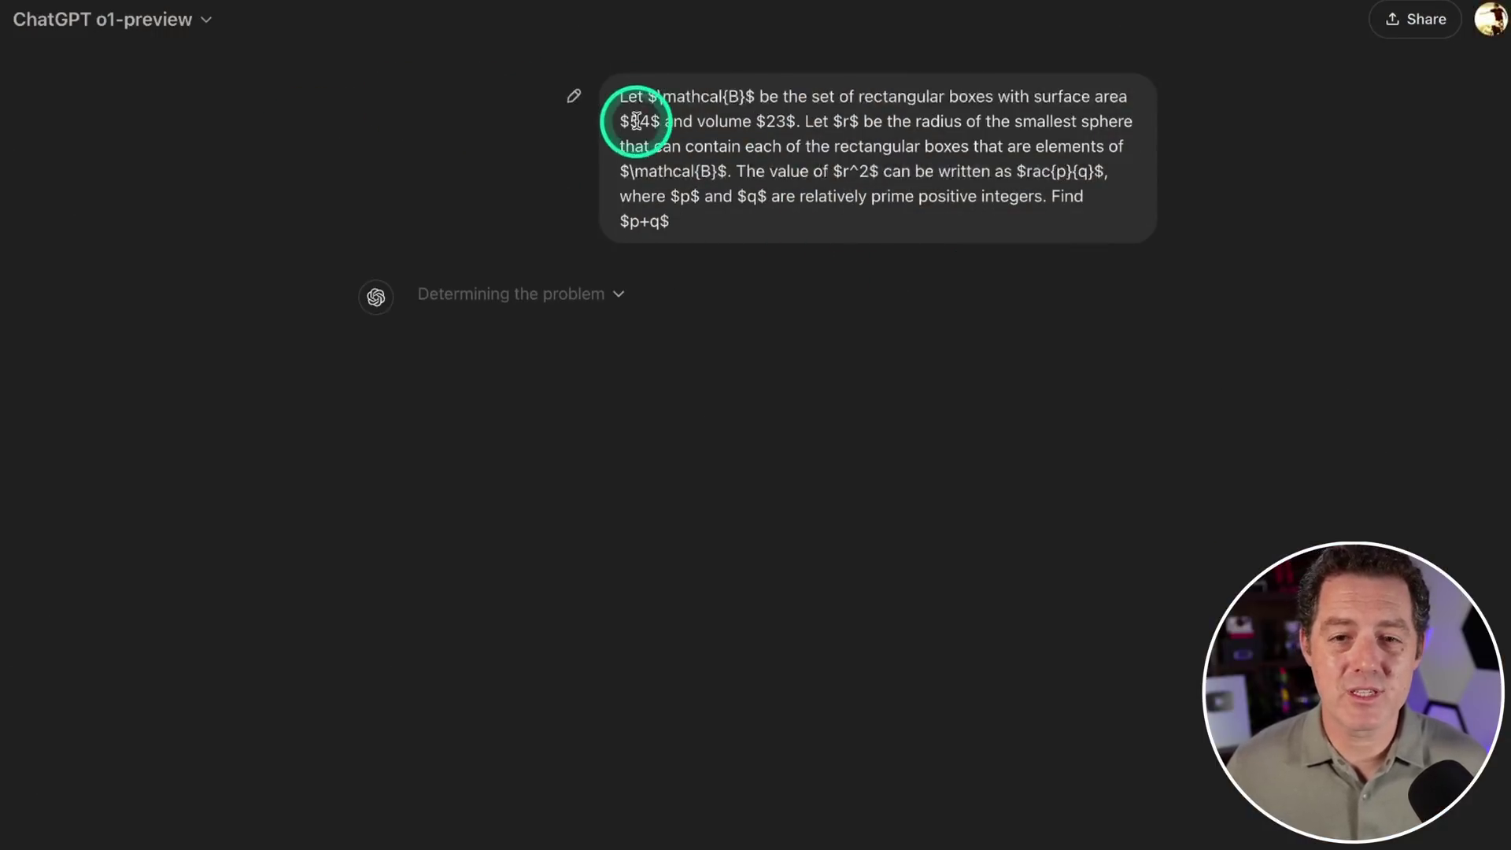
Highlight the rectangular-box sphere problem and expand o1-preview's live reasoning steps
left_click_drag(621, 96, 1035, 229)
left_click(1126, 280)
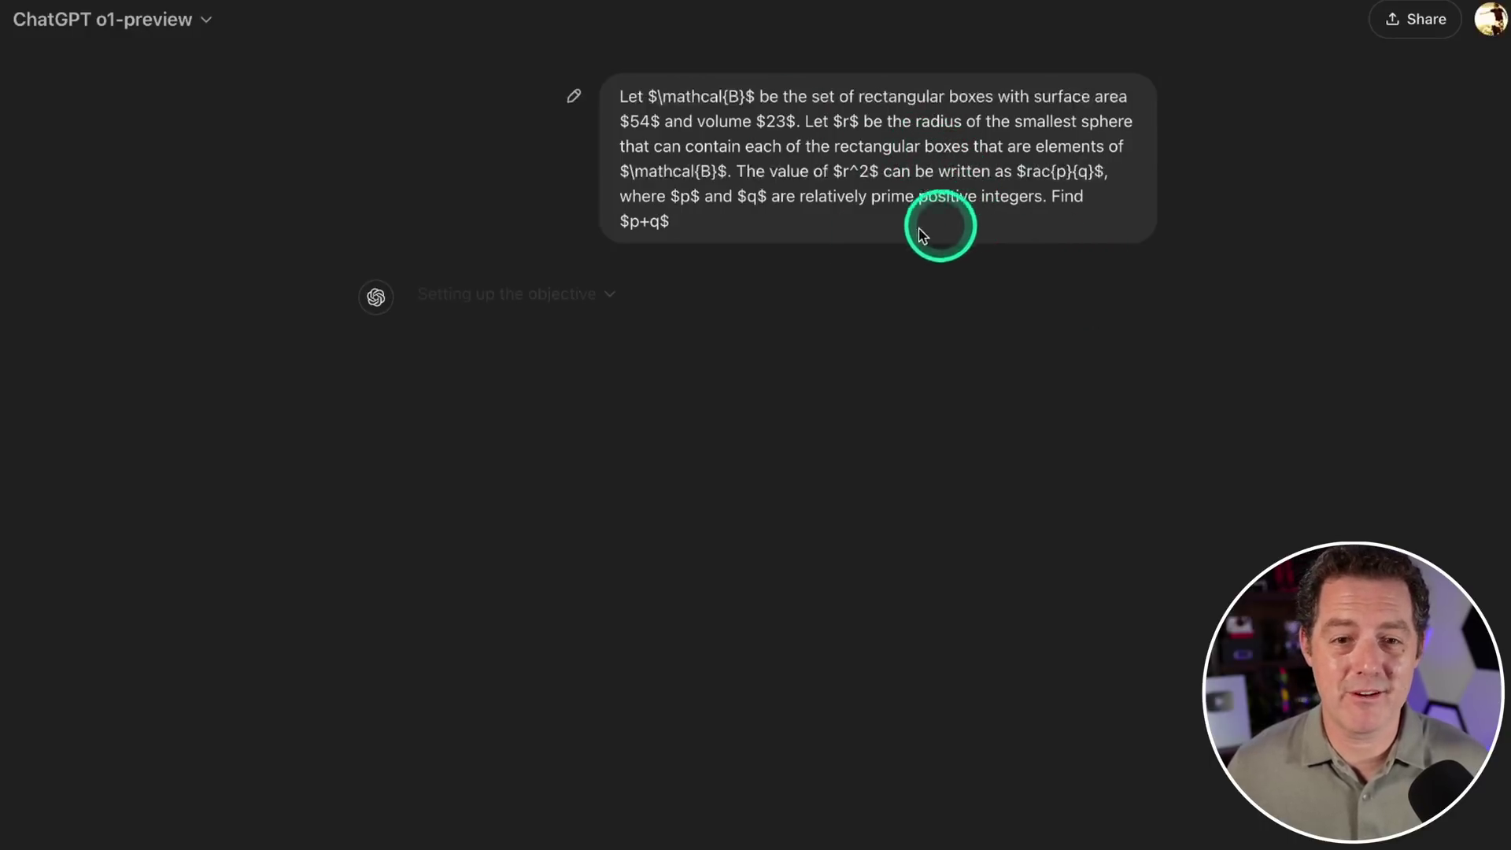
left_click(607, 296)
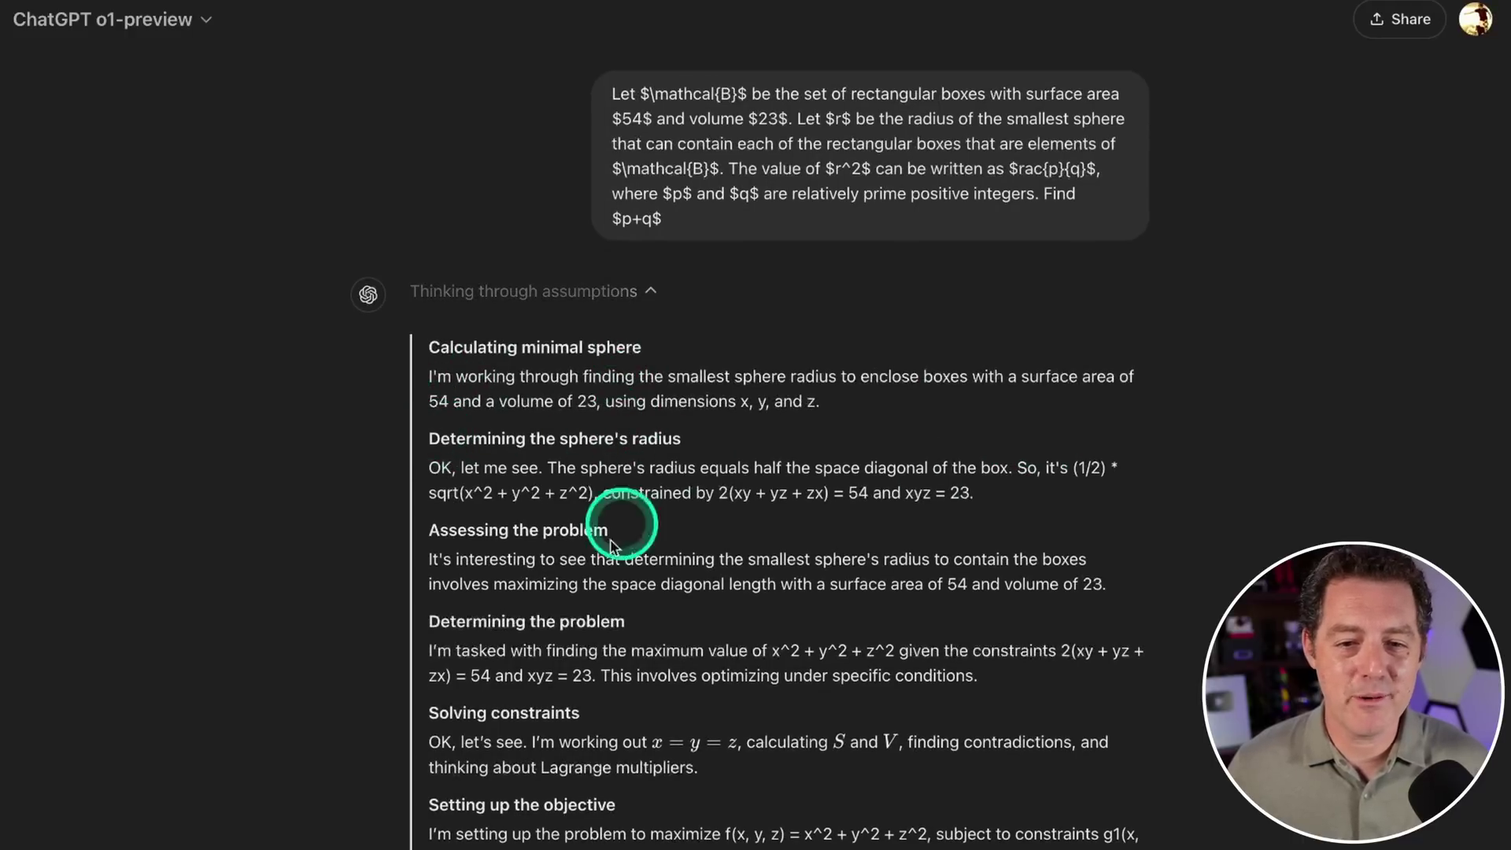
scroll(448, 543, "down", 2)
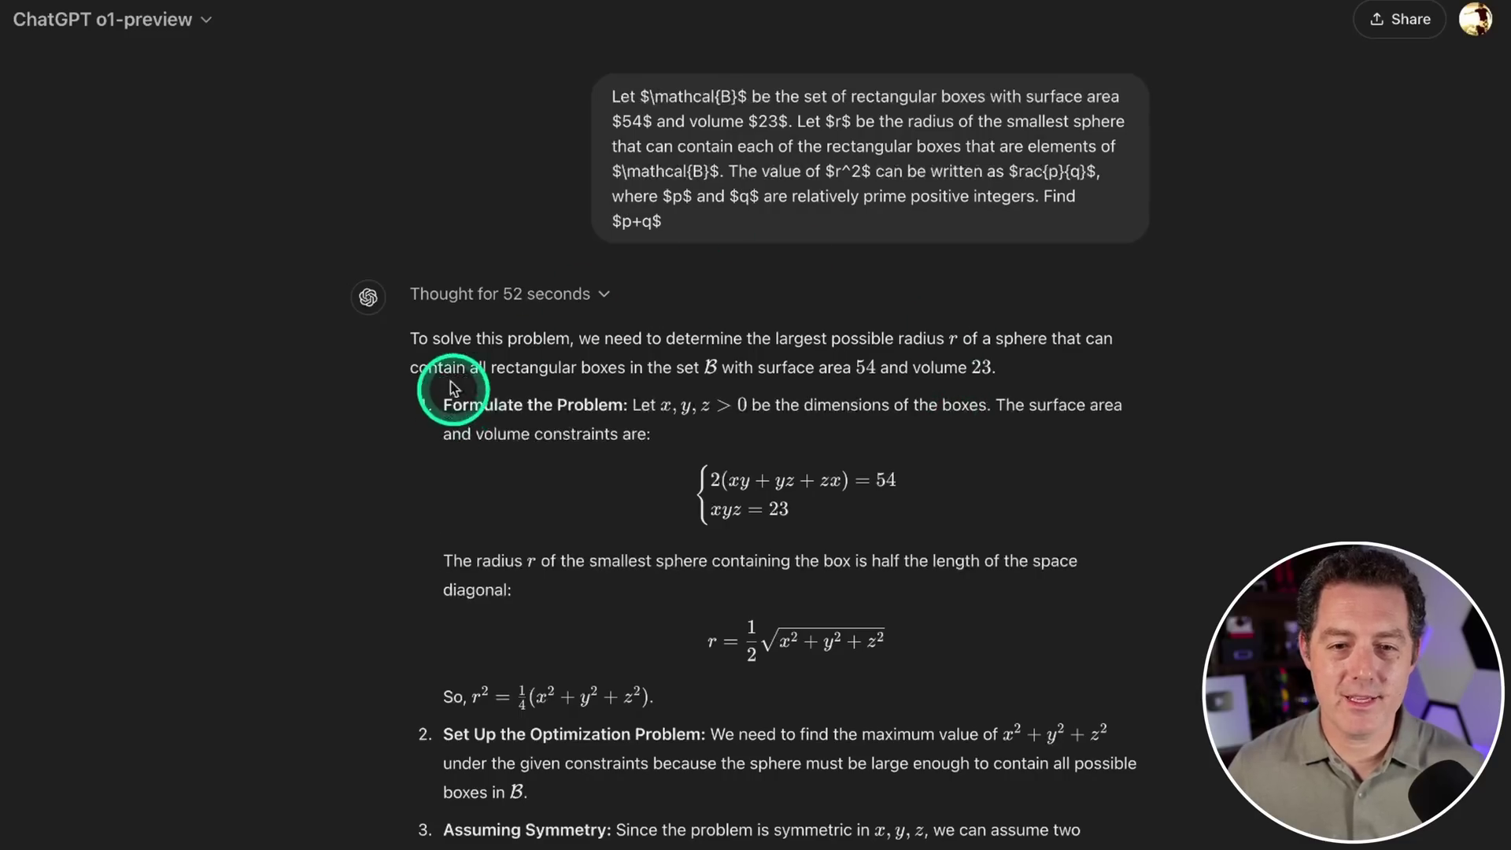
Review the solution's constraint equations and r² = 657/64 down to 'Answer: 721', then start a new chat
left_click_drag(759, 480, 794, 513)
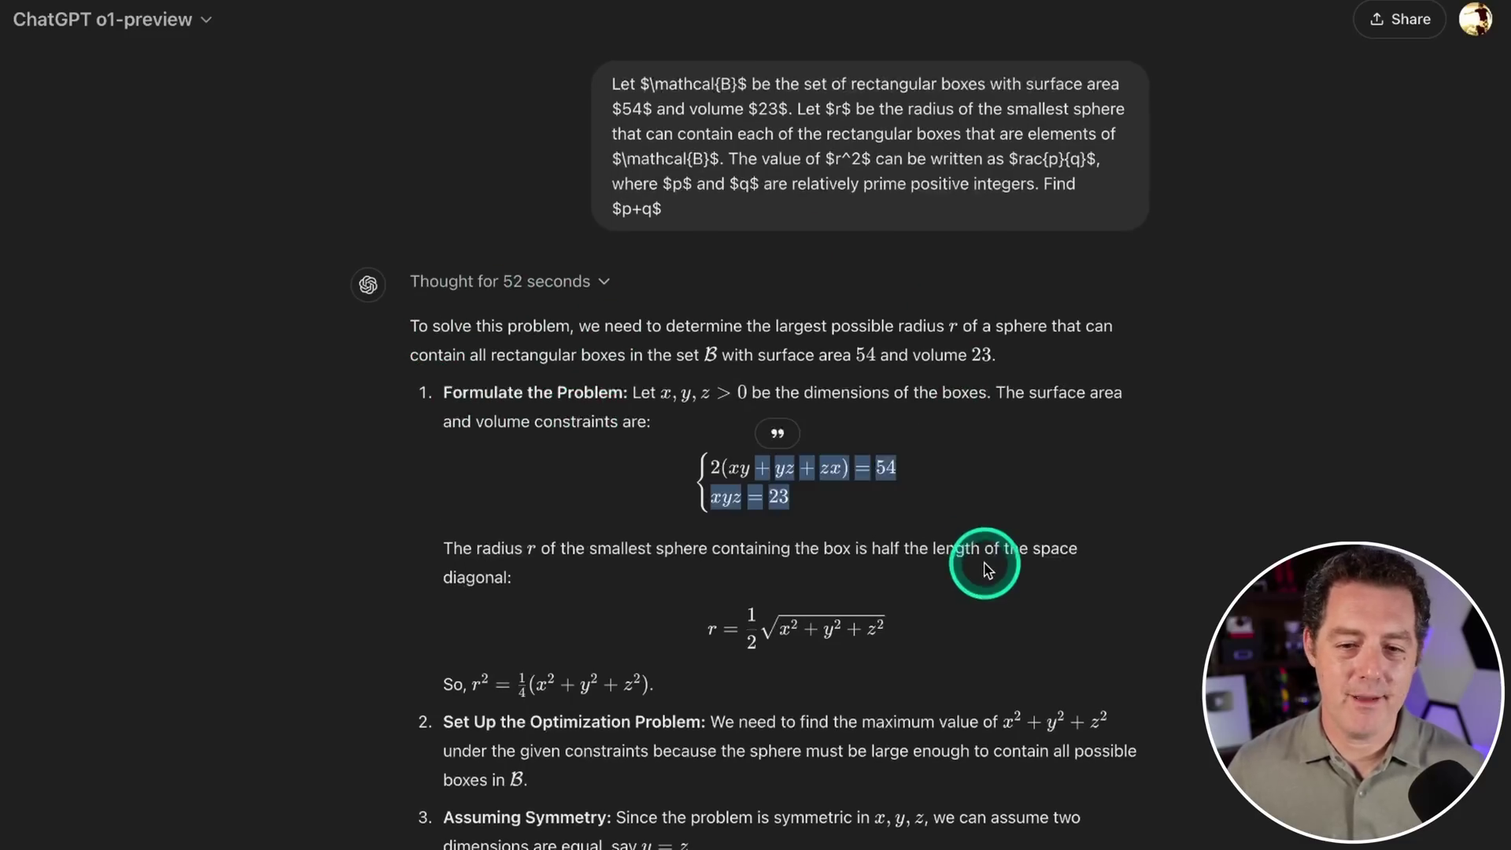
scroll(987, 565, "down", 4)
left_click_drag(711, 551, 860, 632)
left_click(972, 665)
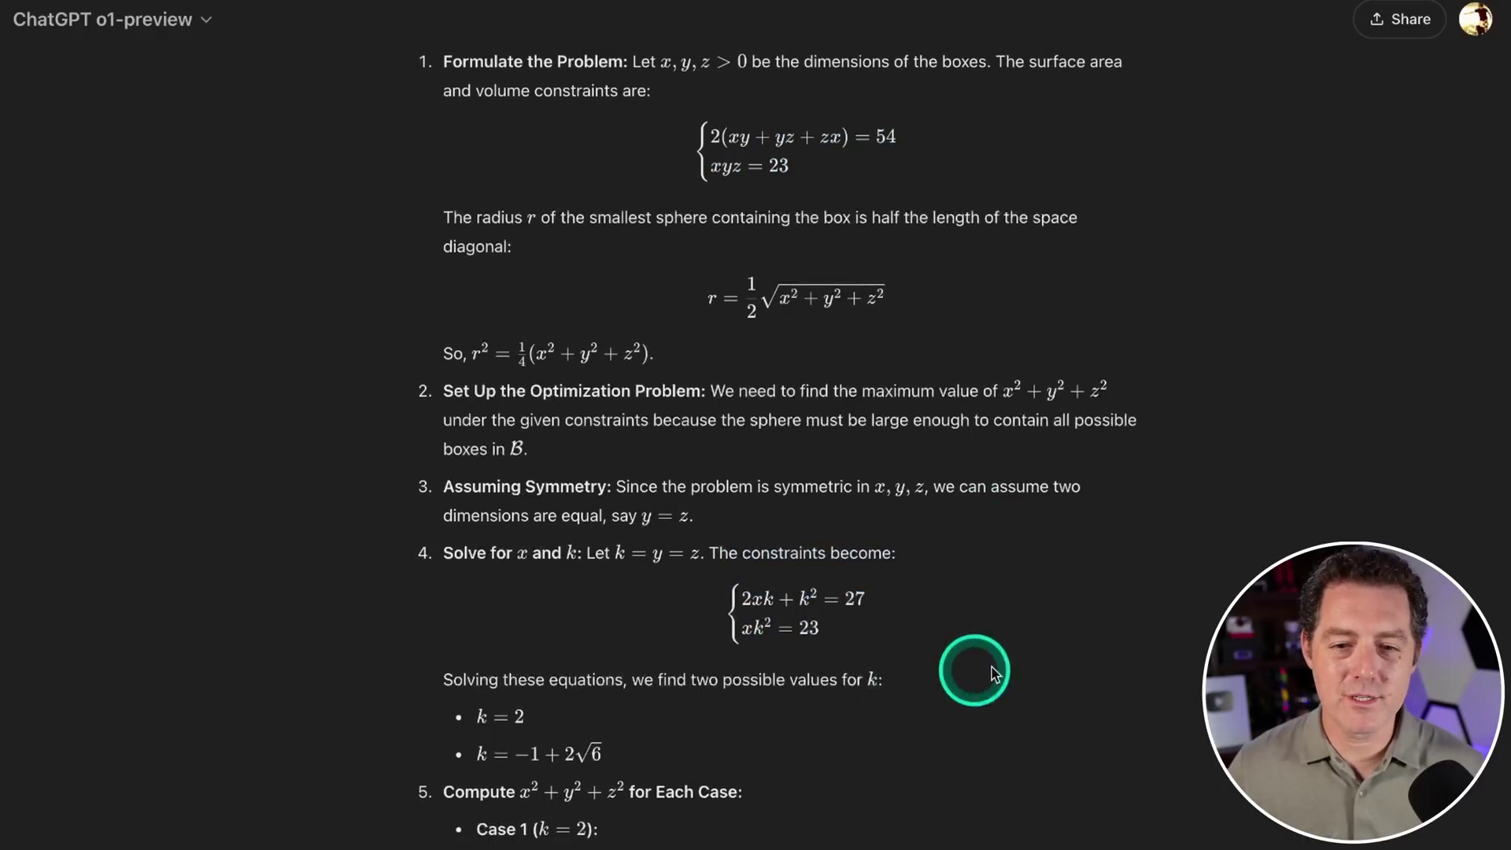
scroll(999, 660, "down", 5)
scroll(999, 659, "down", 6)
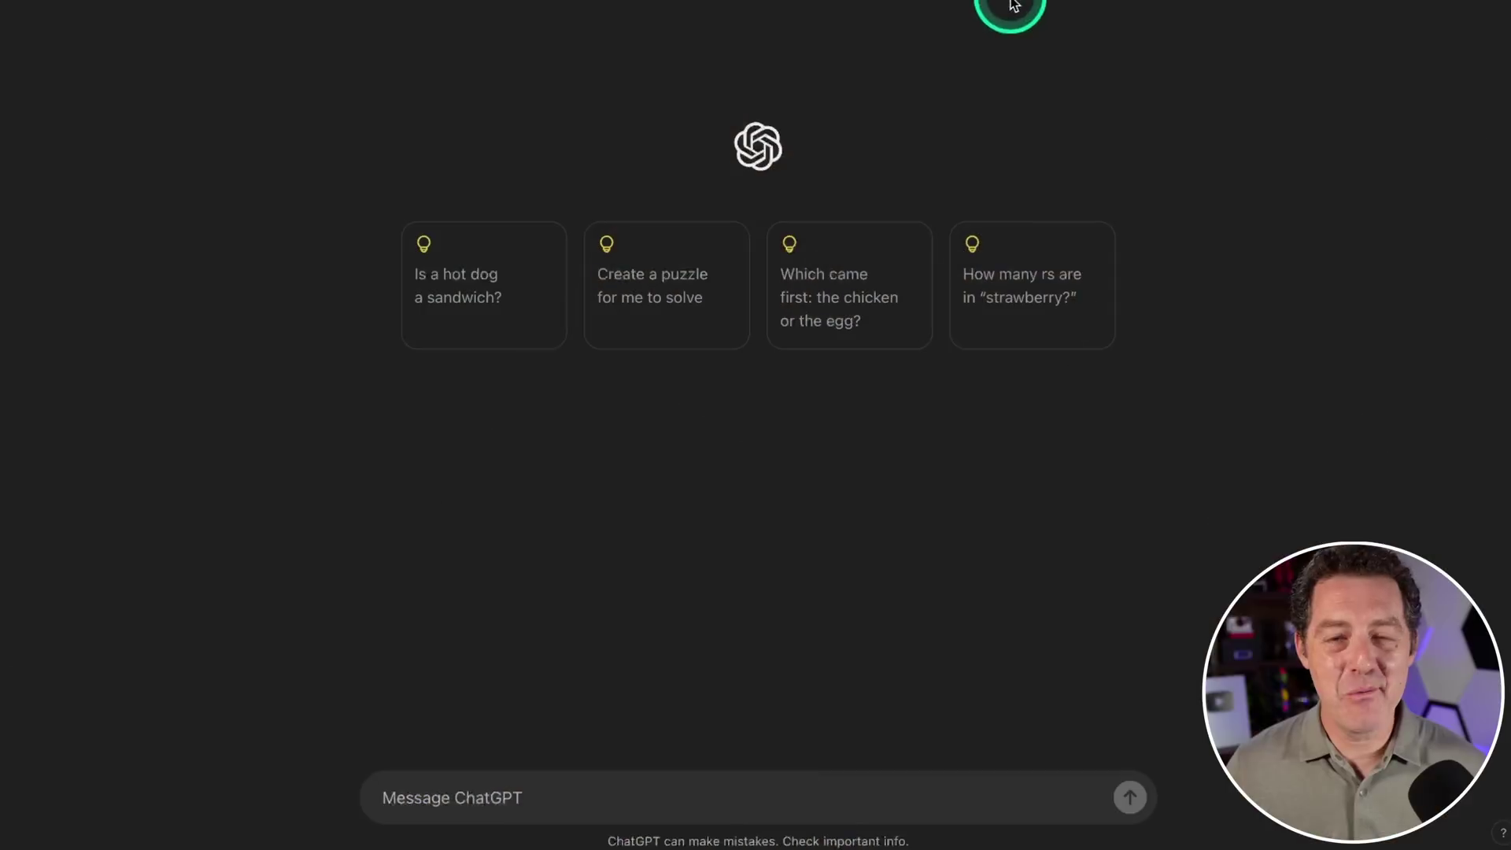
left_click(976, 256)
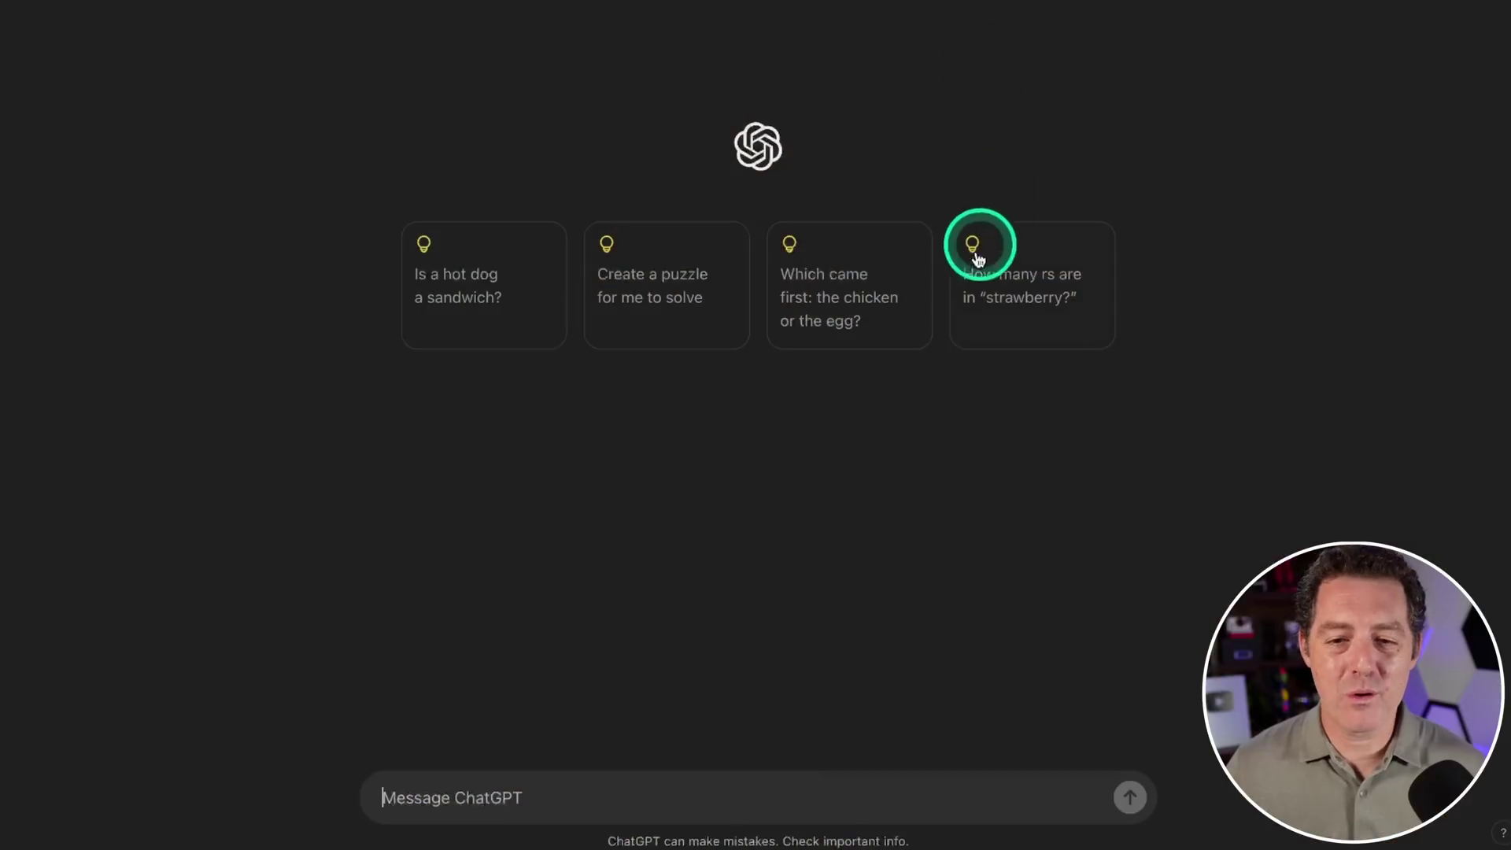
Ask 'Which came first: the chicken or the egg?' and review the evolutionary answer that the egg came first
left_click(892, 260)
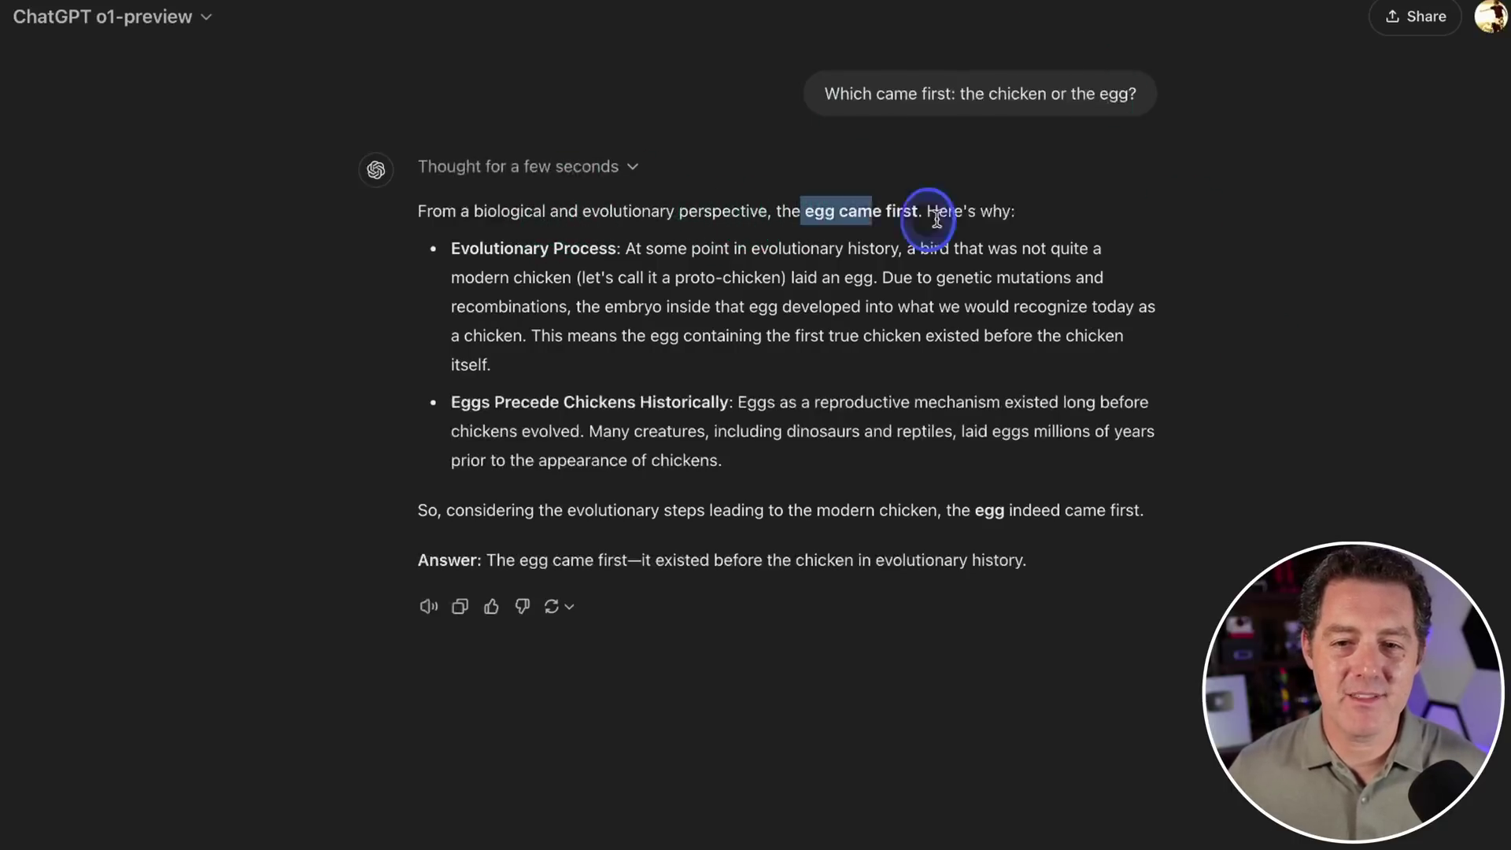
left_click_drag(624, 248, 871, 331)
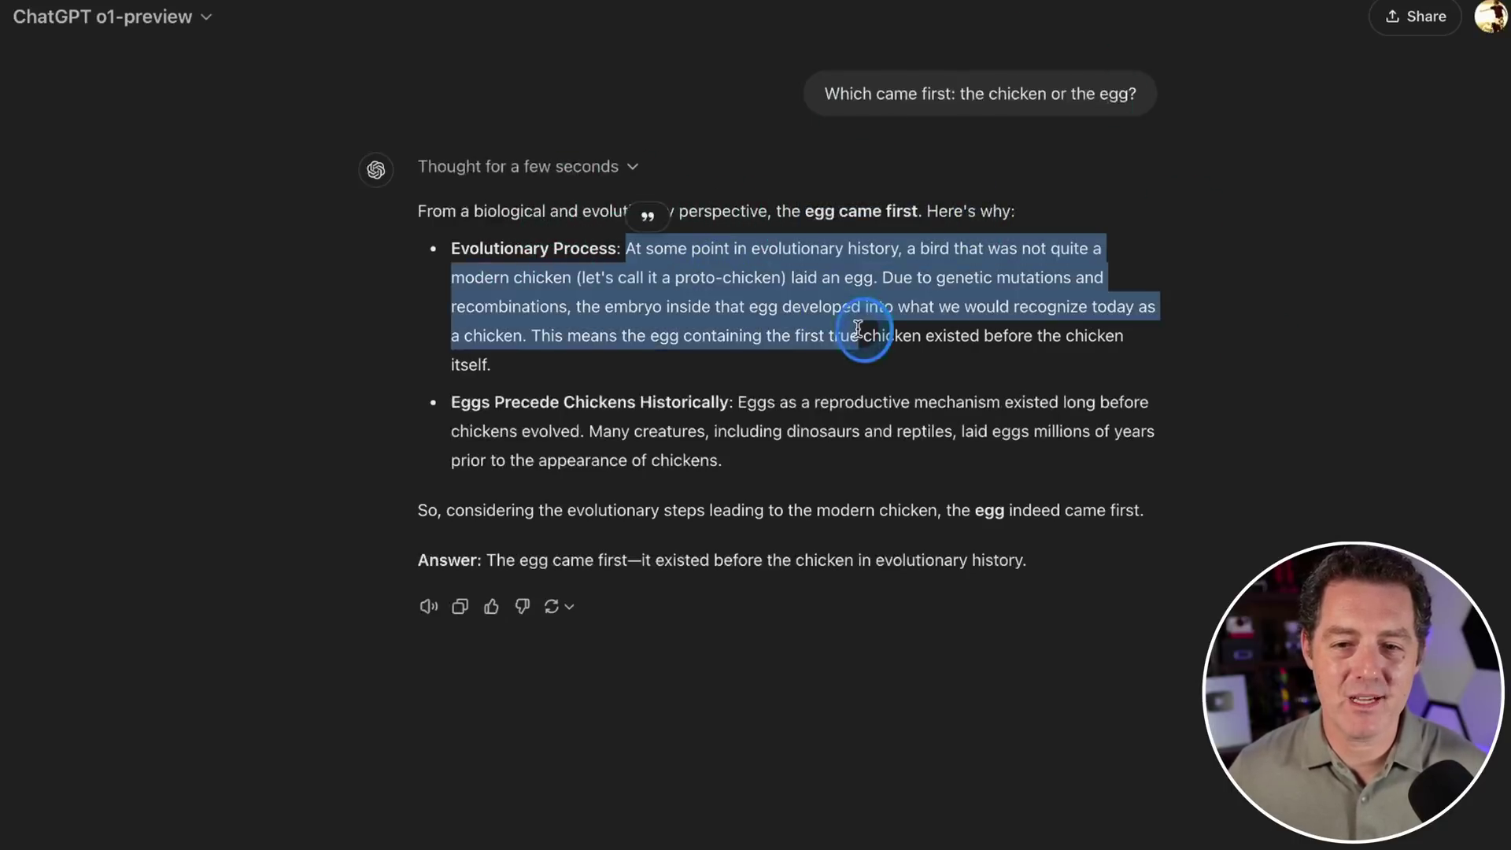
left_click(897, 319)
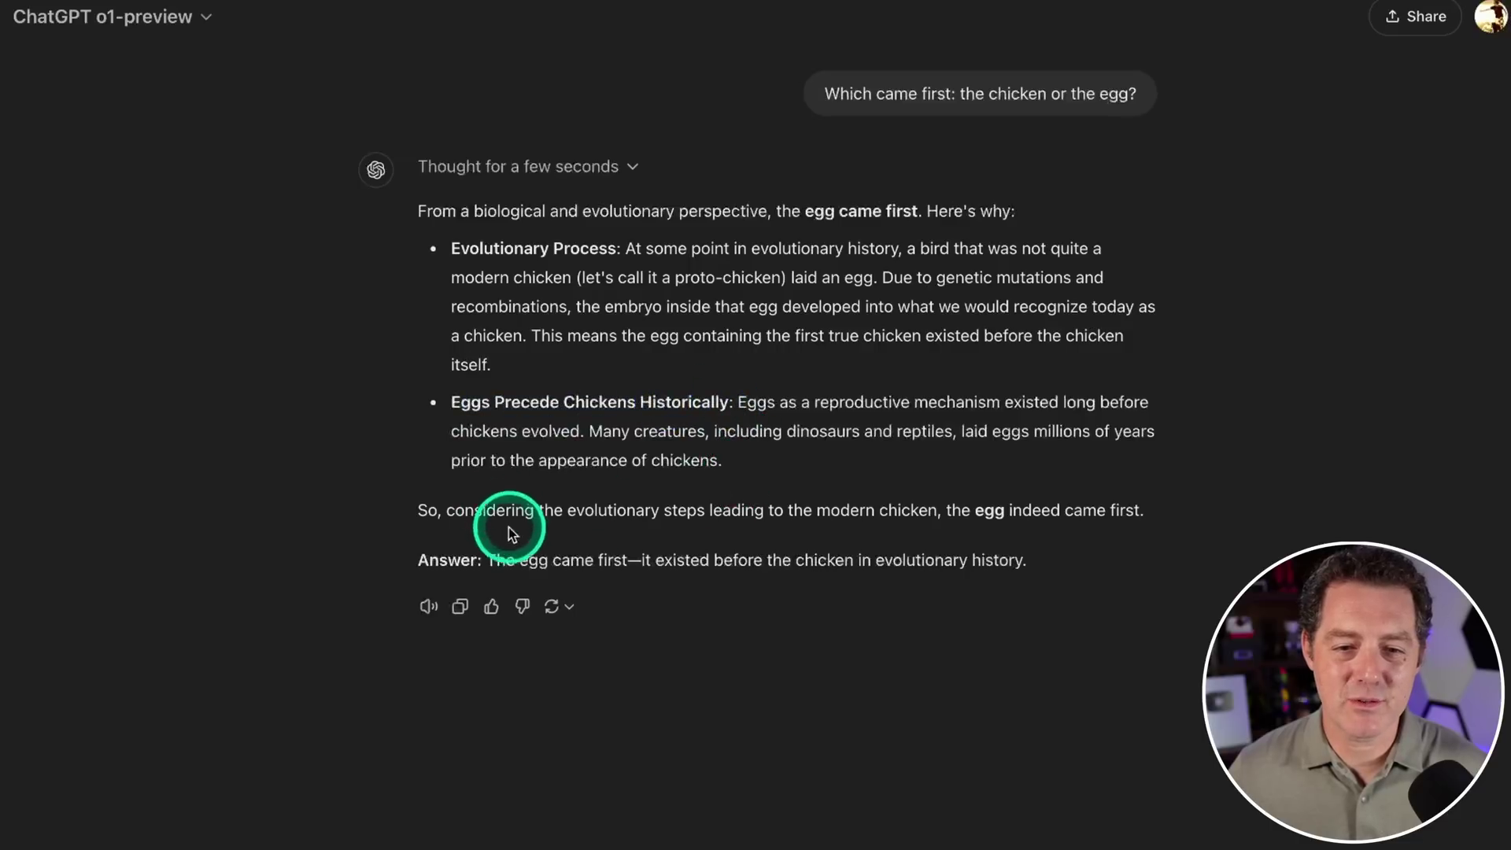
left_click_drag(487, 561, 897, 565)
left_click(1244, 513)
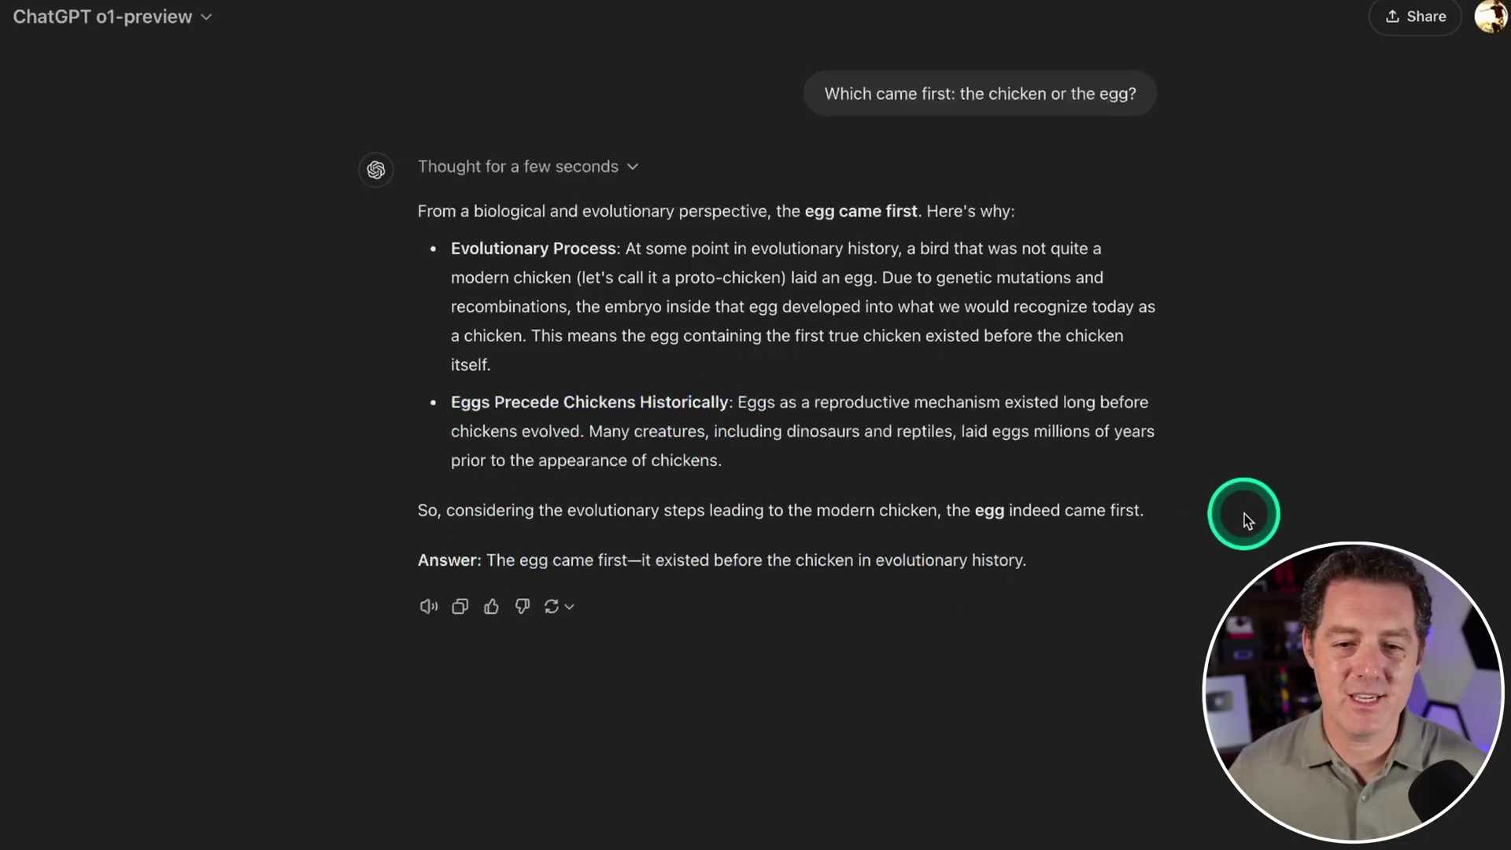